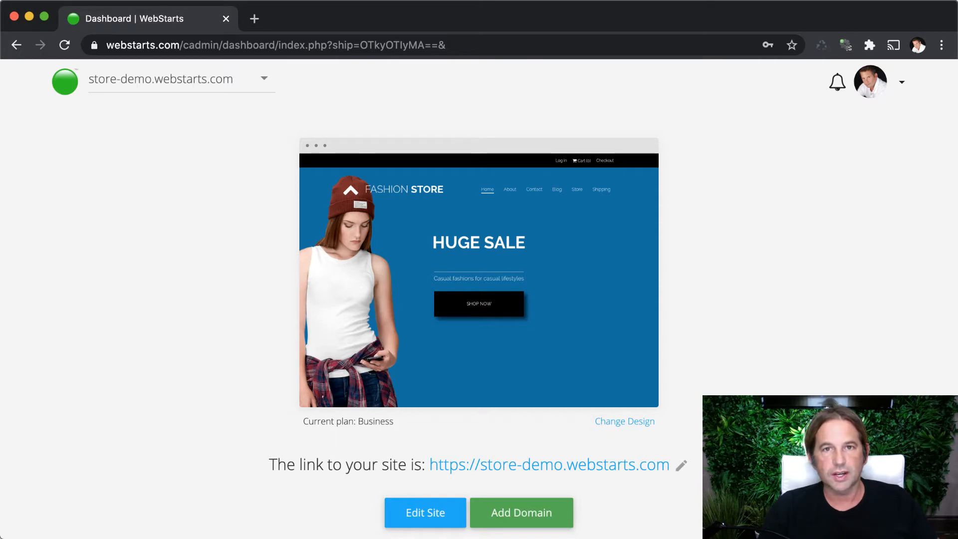
# Step: Open the live store-demo site and filter its store page to the Womens Shirts category
pyautogui.click(641, 473)
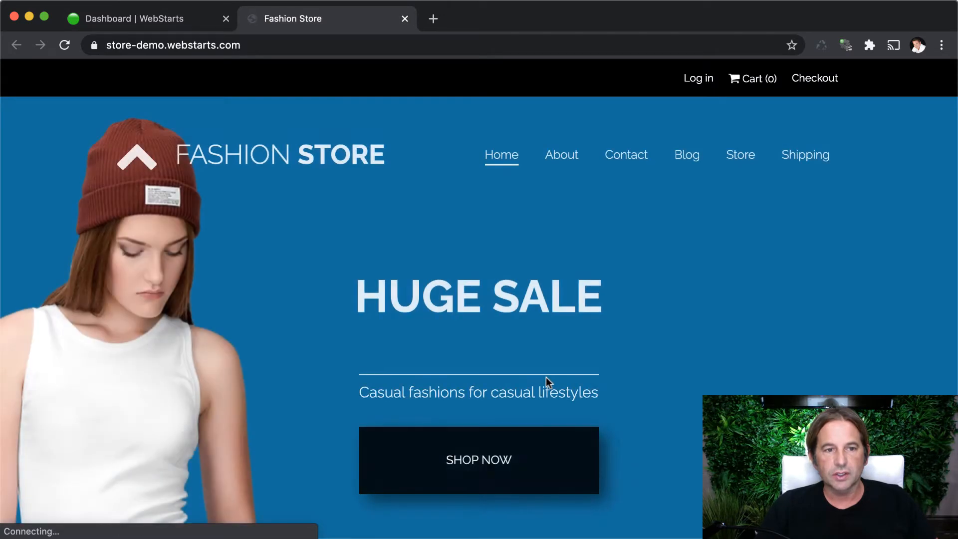
pyautogui.click(740, 156)
pyautogui.click(501, 263)
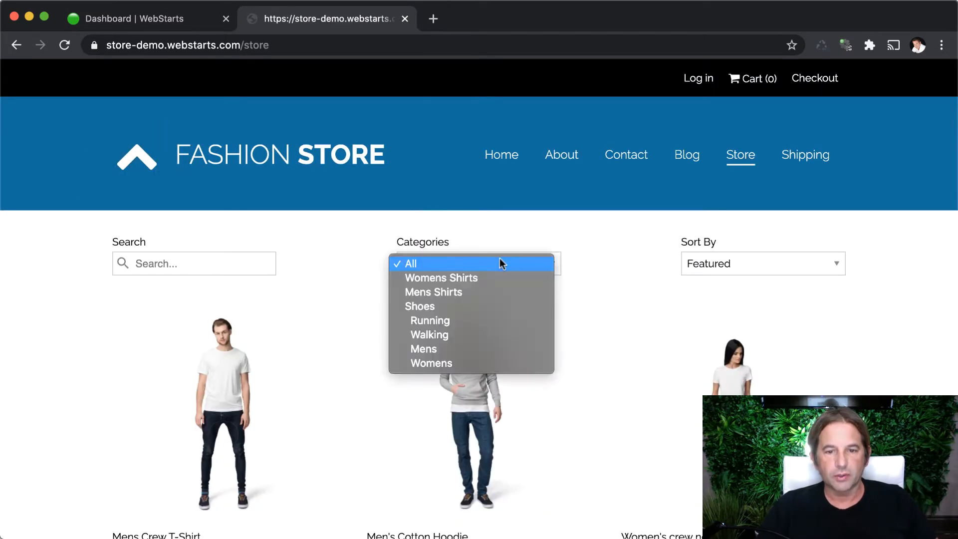
pyautogui.click(475, 278)
# Step: Go to the next page of women's shirts and open the Women's wide neck longsleeve tee
pyautogui.scroll(-5, 478, 310)
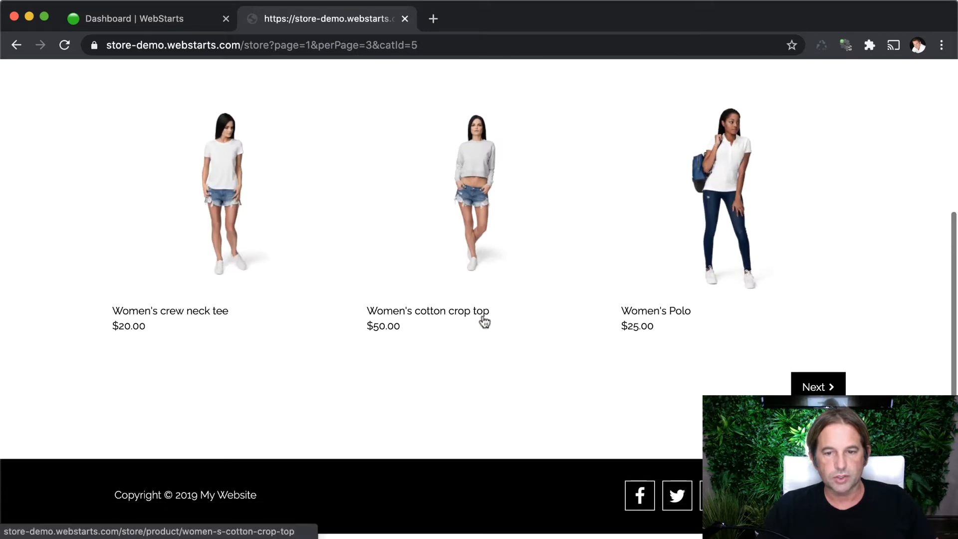
pyautogui.click(813, 390)
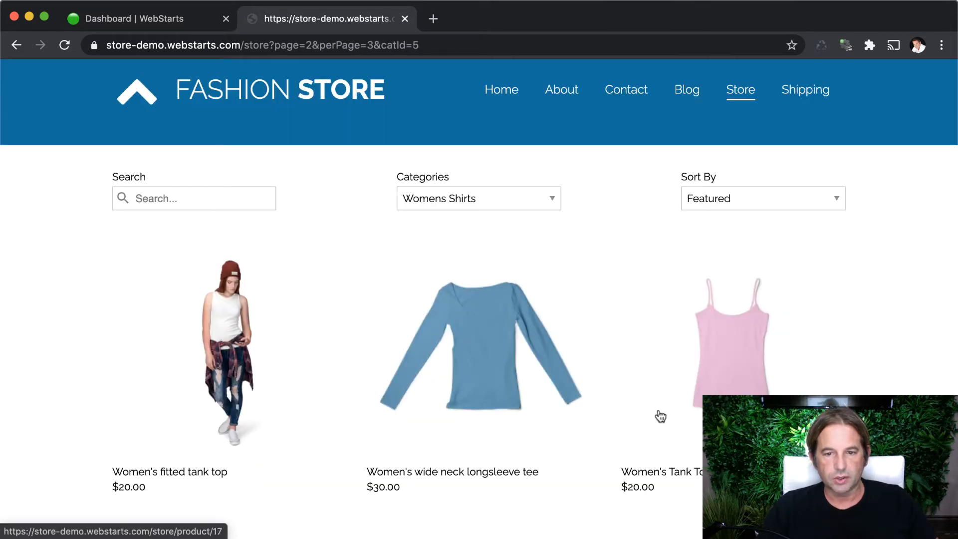
pyautogui.click(475, 352)
# Step: Examine the size and color choices offered for the longsleeve tee
pyautogui.scroll(-3, 475, 349)
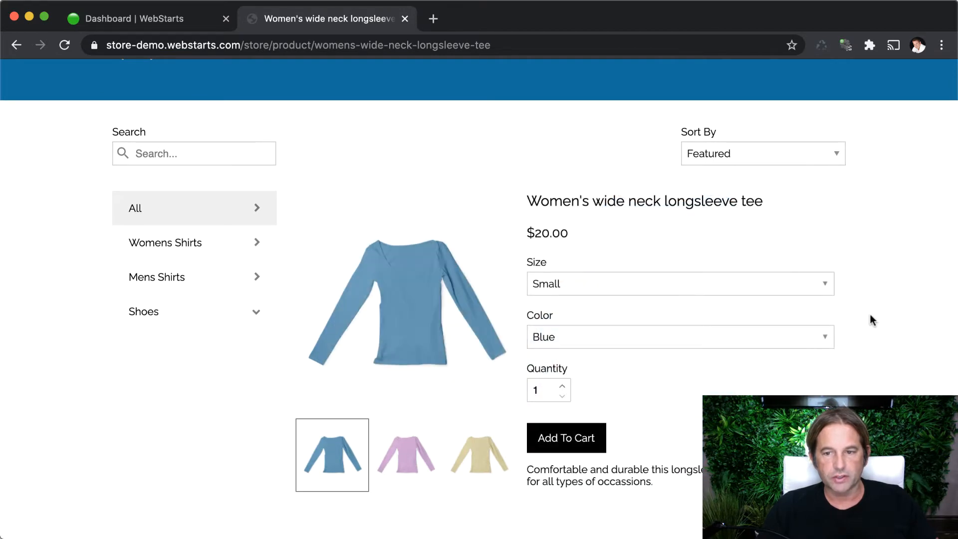
pyautogui.click(829, 282)
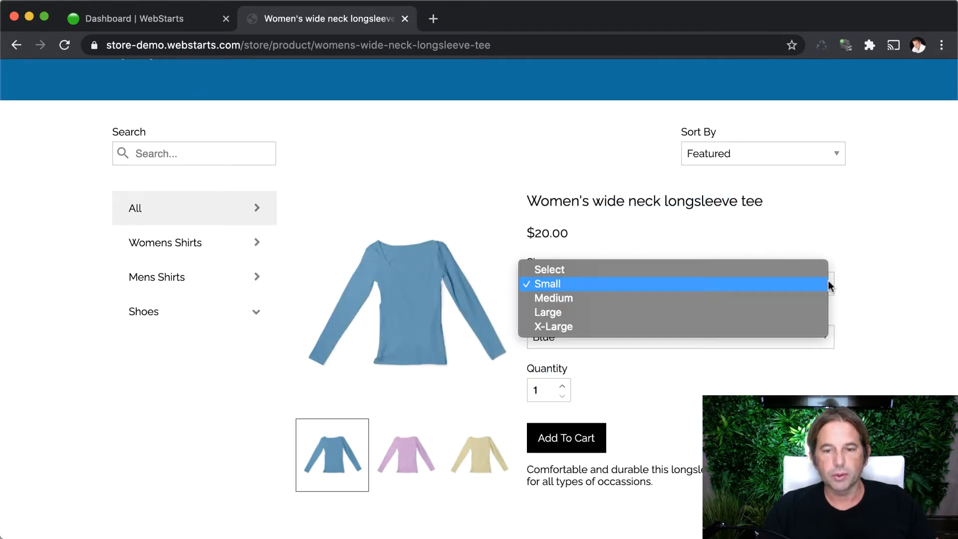
pyautogui.click(864, 313)
pyautogui.click(818, 341)
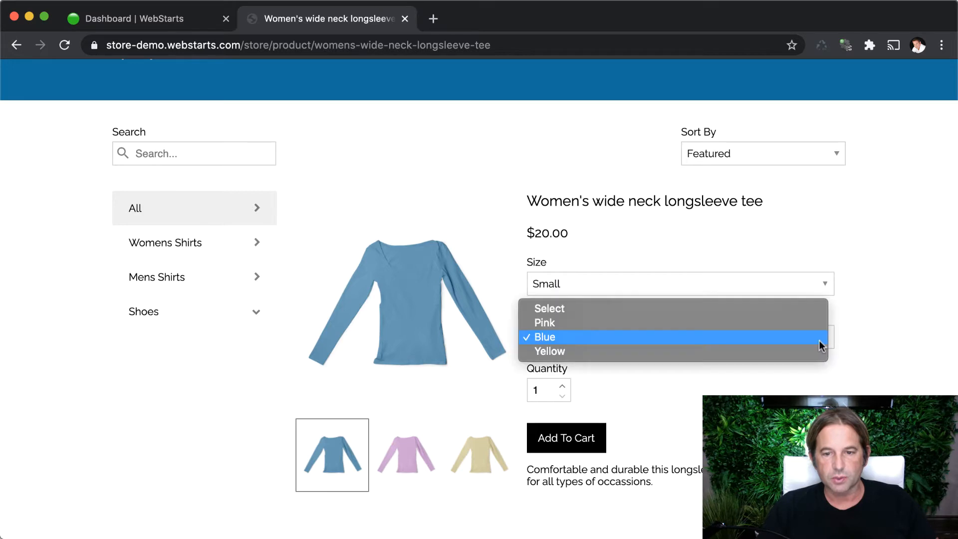
pyautogui.click(861, 308)
# Step: Choose size Medium and color Yellow for the longsleeve tee and view its product image enlarged
pyautogui.click(829, 288)
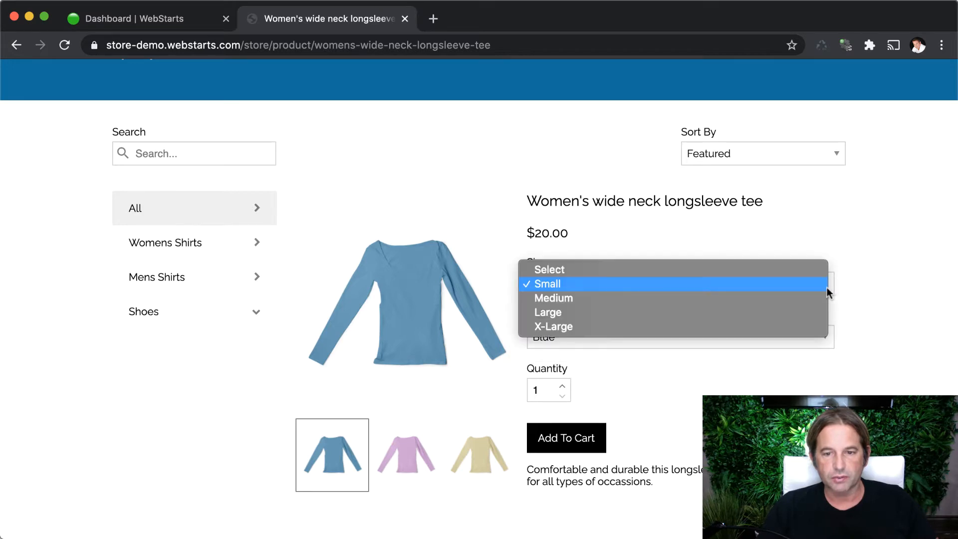
pyautogui.click(711, 297)
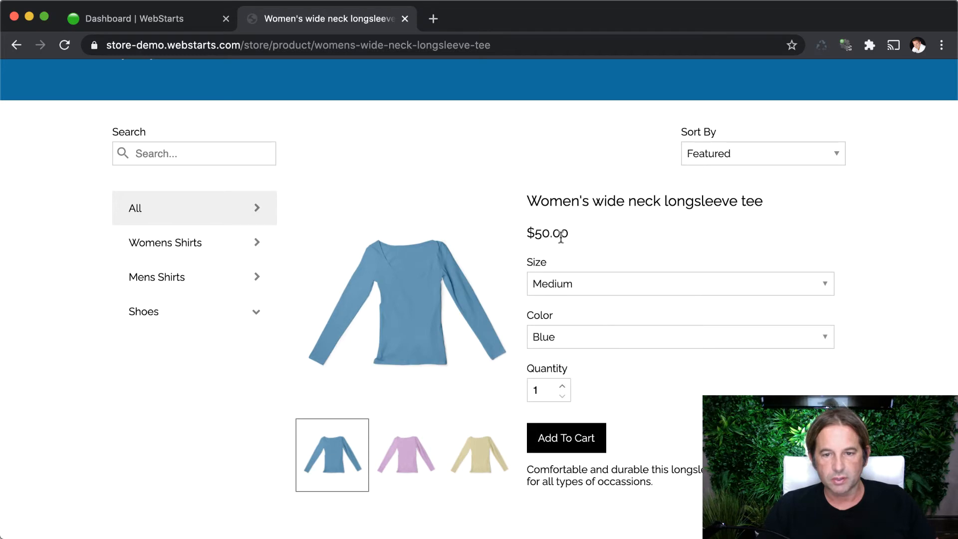
pyautogui.click(578, 339)
pyautogui.click(575, 351)
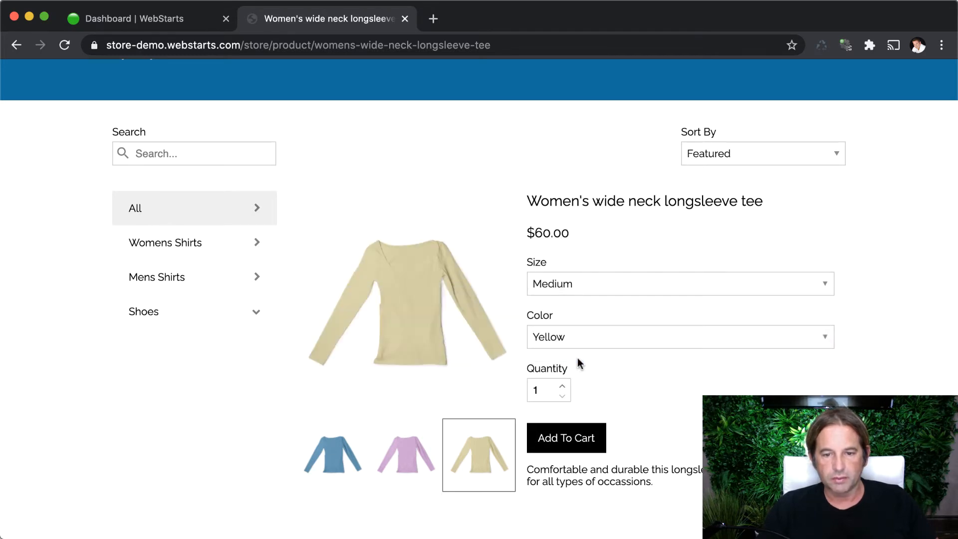
pyautogui.click(406, 285)
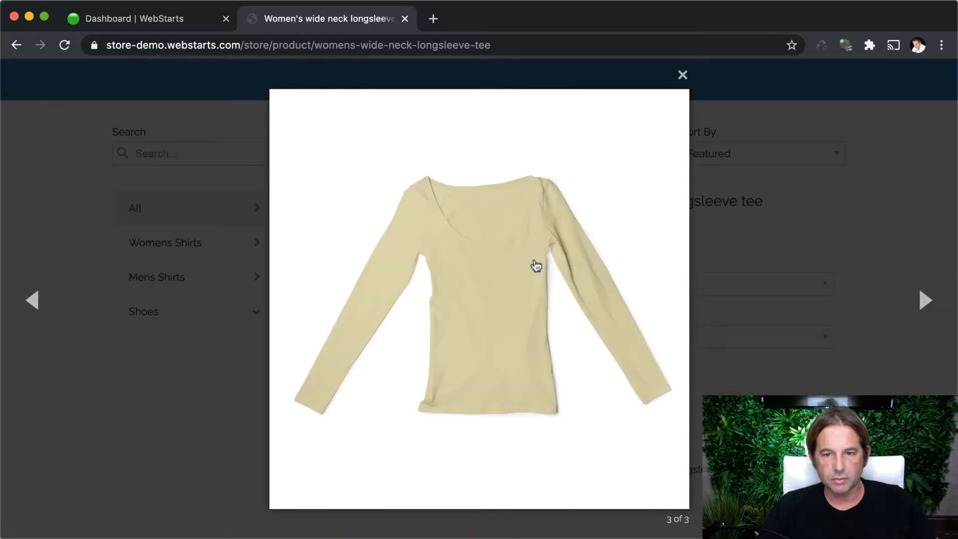
pyautogui.click(682, 75)
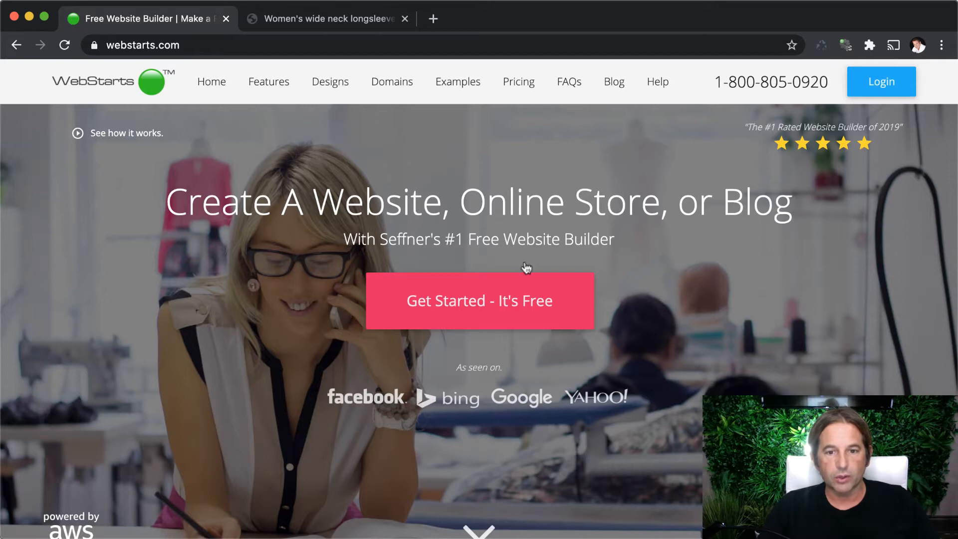
# Step: Start creating a free website from the WebStarts home page and show the Online Store design templates
pyautogui.click(495, 313)
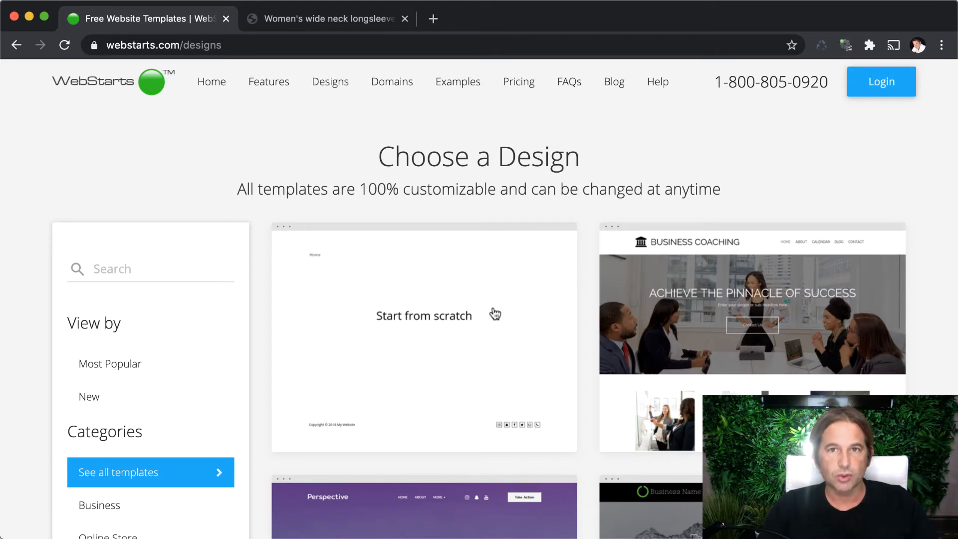
pyautogui.moveTo(494, 313)
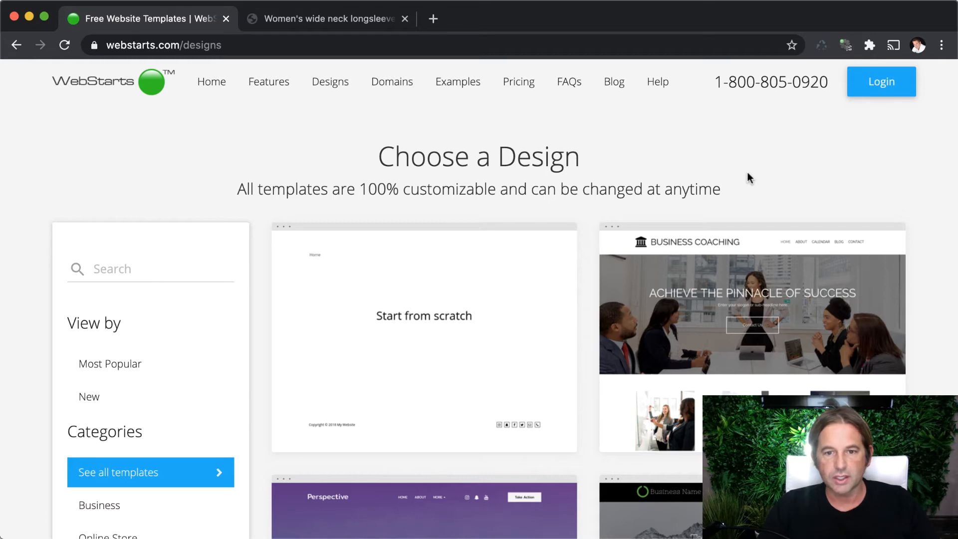
pyautogui.moveTo(774, 274)
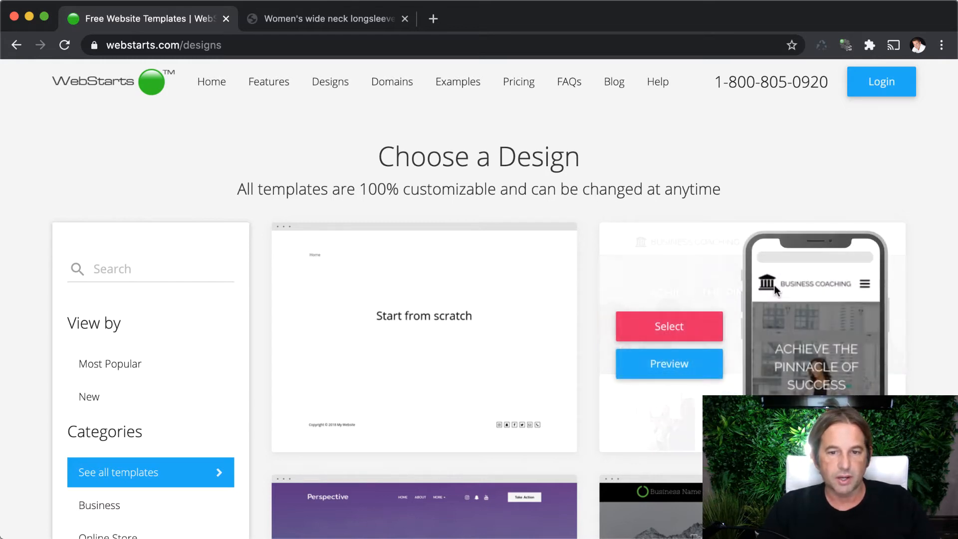
pyautogui.scroll(-1, 774, 285)
pyautogui.scroll(-1, 774, 286)
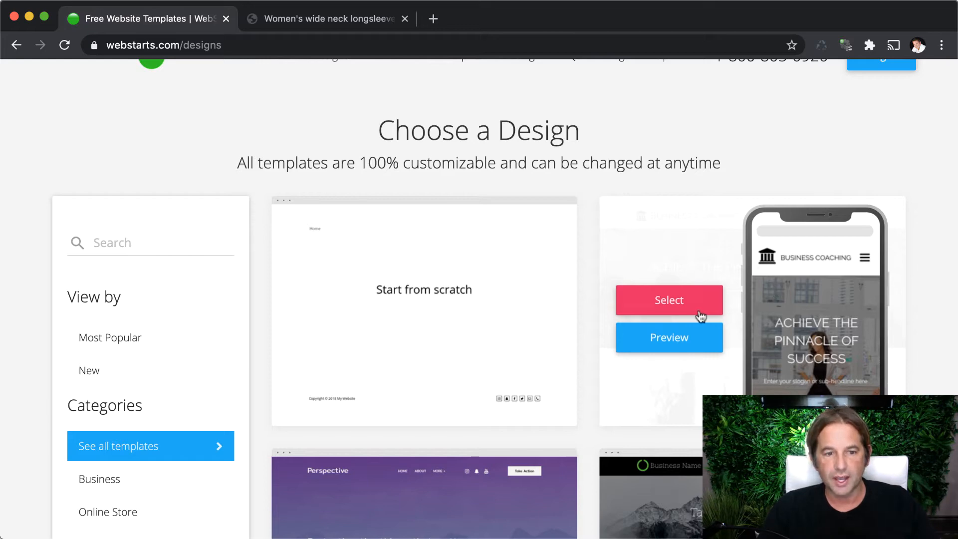
pyautogui.scroll(-5, 695, 310)
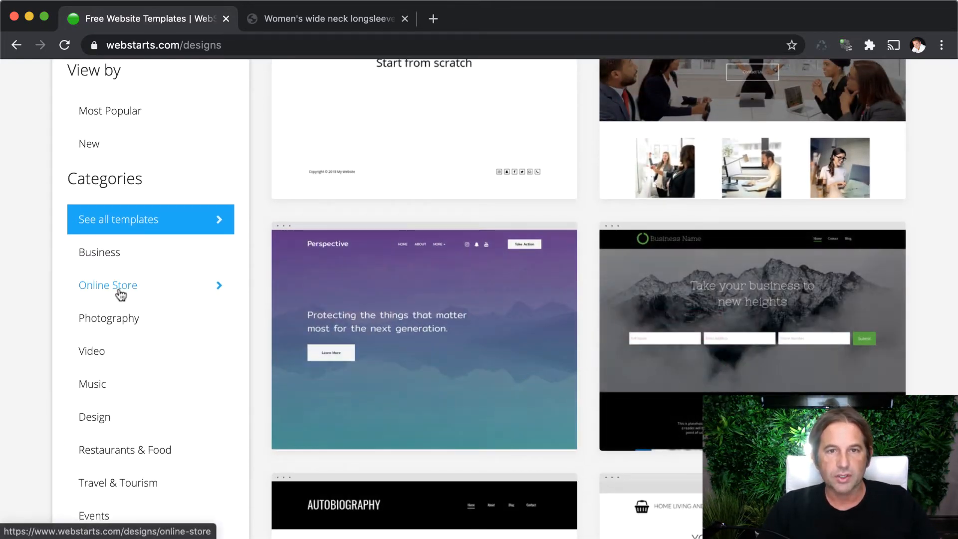
pyautogui.click(121, 295)
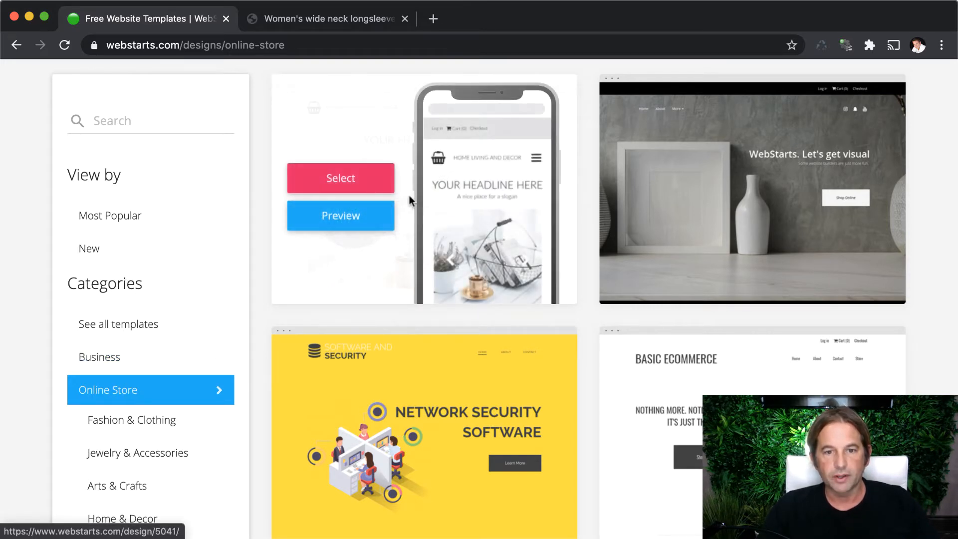
# Step: Select the Home Living and Decor template to reach the sign-up form, and leave the form without signing up
pyautogui.moveTo(867, 272)
pyautogui.moveTo(502, 186)
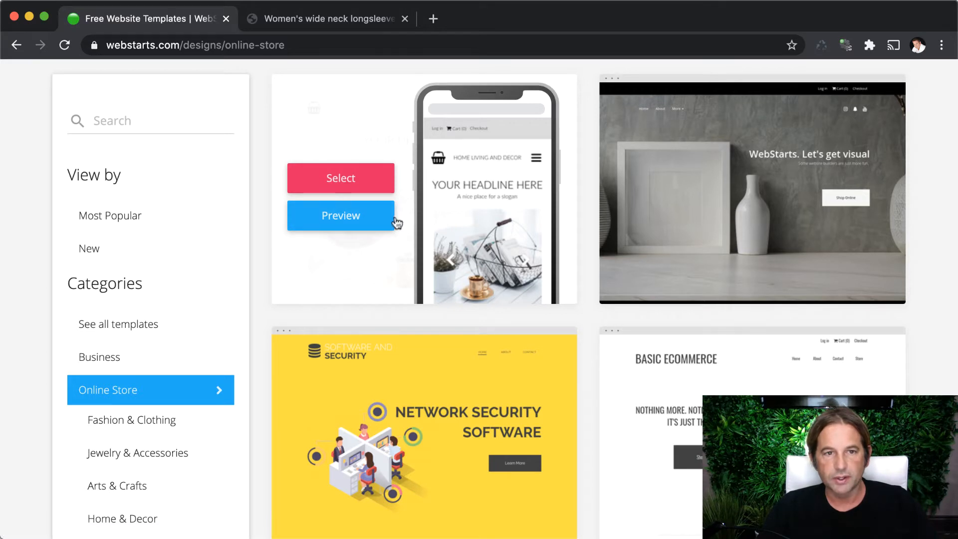
pyautogui.click(366, 185)
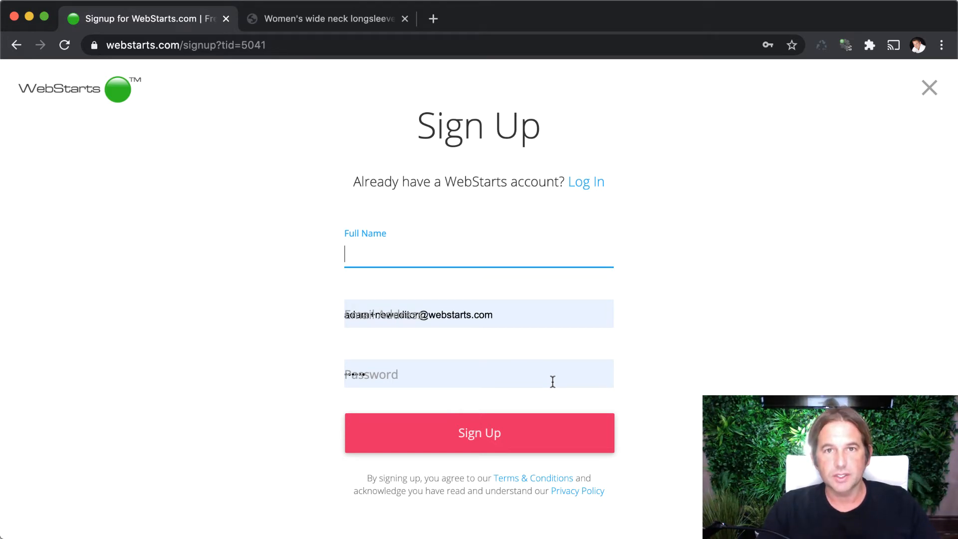
pyautogui.click(929, 88)
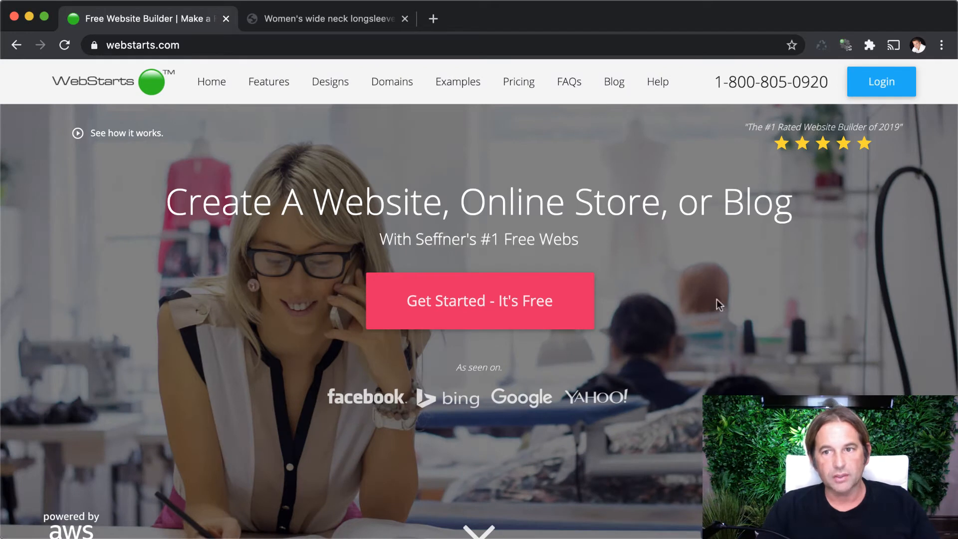
# Step: Log in to the existing WebStarts account
pyautogui.click(888, 86)
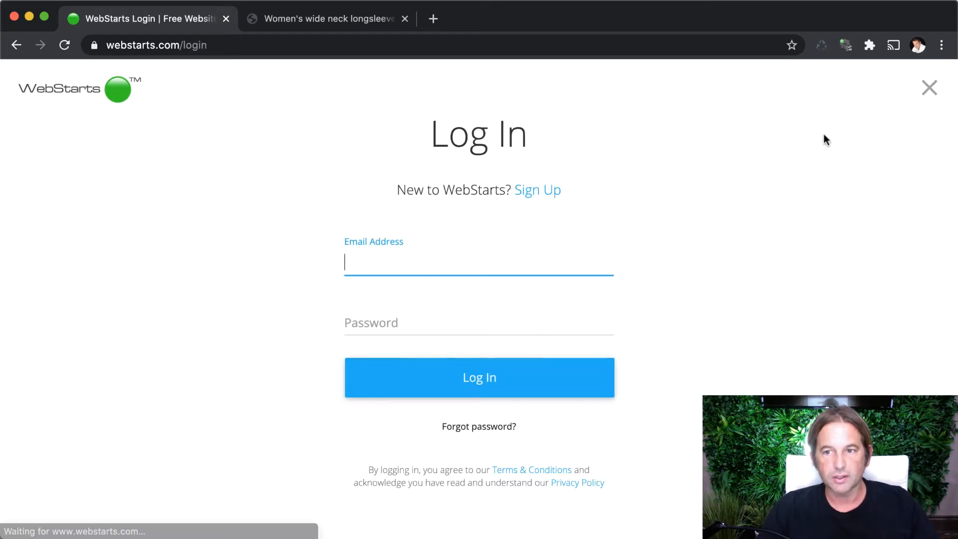
pyautogui.click(469, 380)
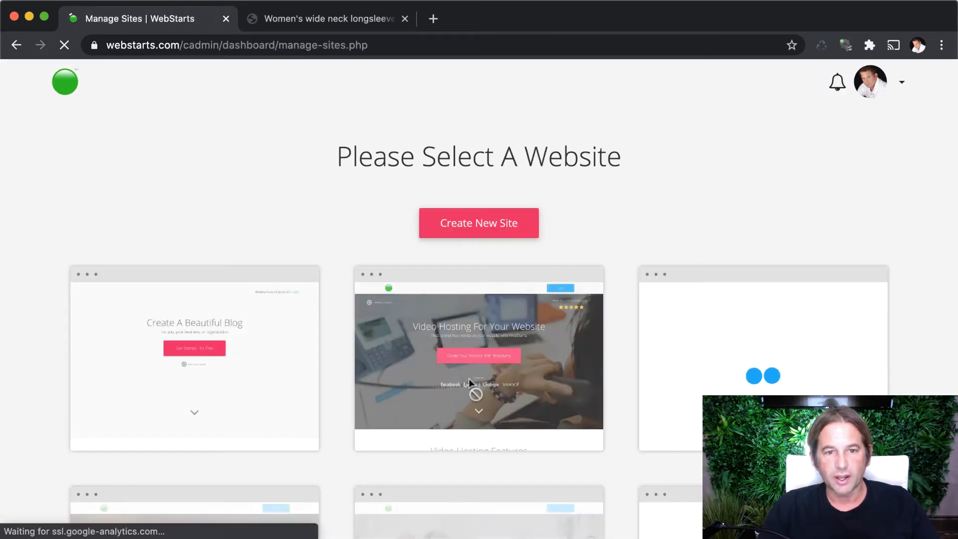
# Step: Find the Fashion Store site among the account's websites and select it to open its dashboard
pyautogui.scroll(-3, 514, 387)
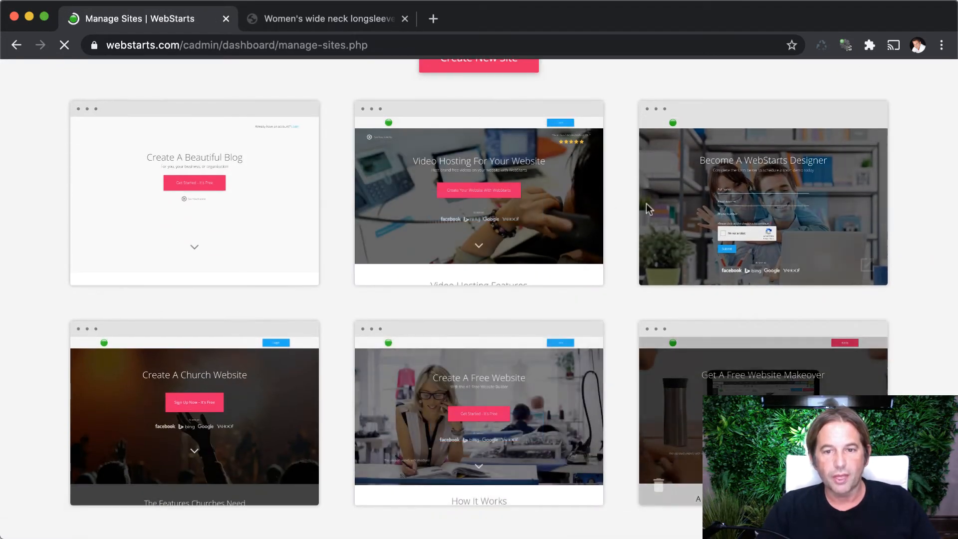
pyautogui.scroll(-6, 554, 391)
pyautogui.scroll(10, 554, 391)
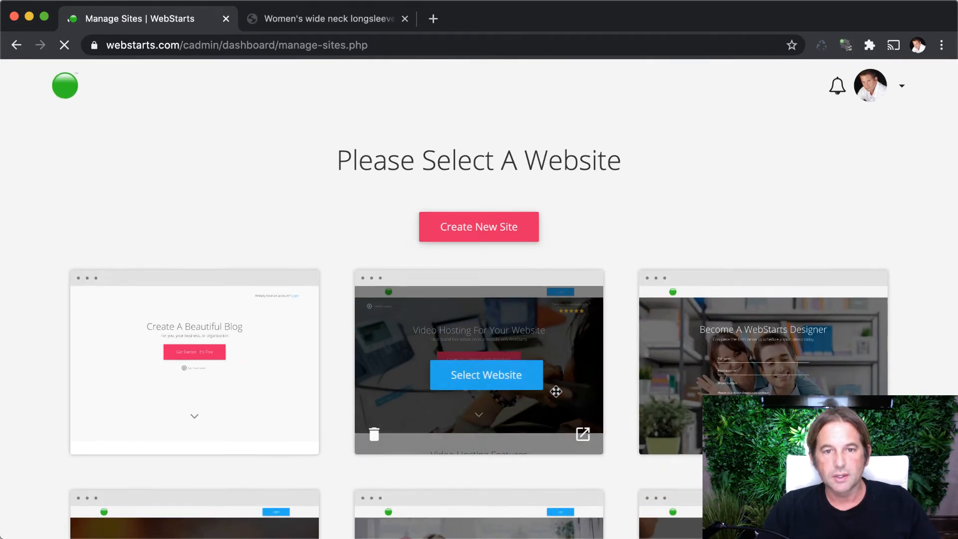
pyautogui.scroll(-4, 557, 391)
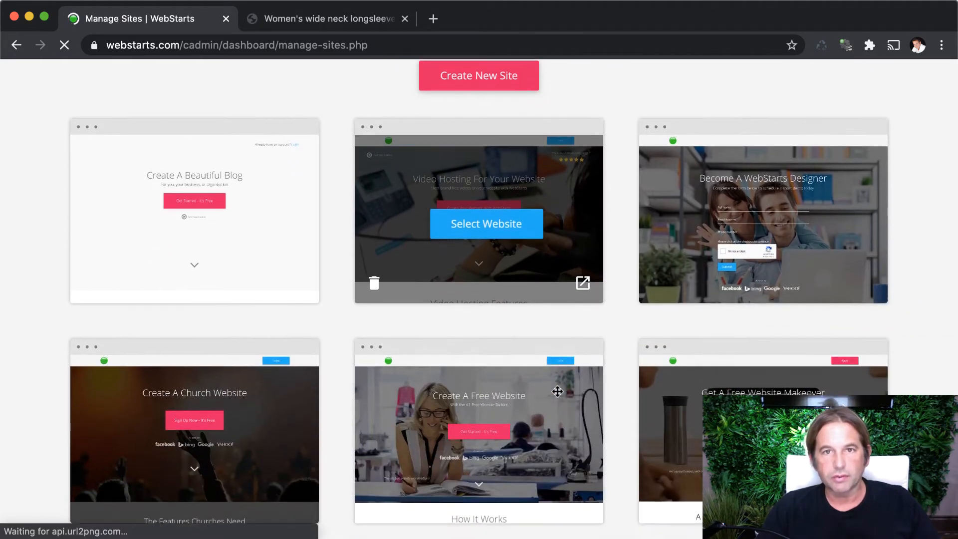
pyautogui.scroll(-1, 557, 391)
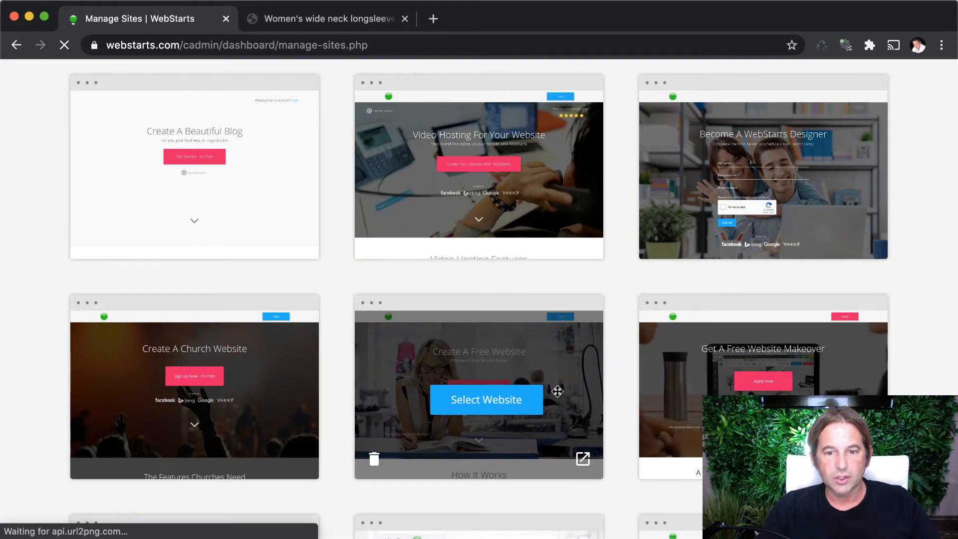
pyautogui.scroll(-20, 557, 391)
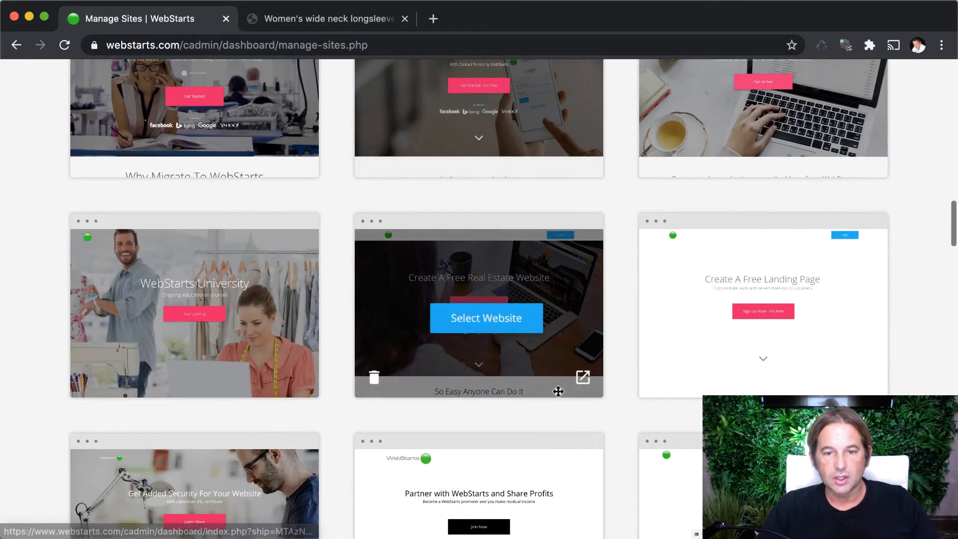
pyautogui.scroll(-17, 558, 392)
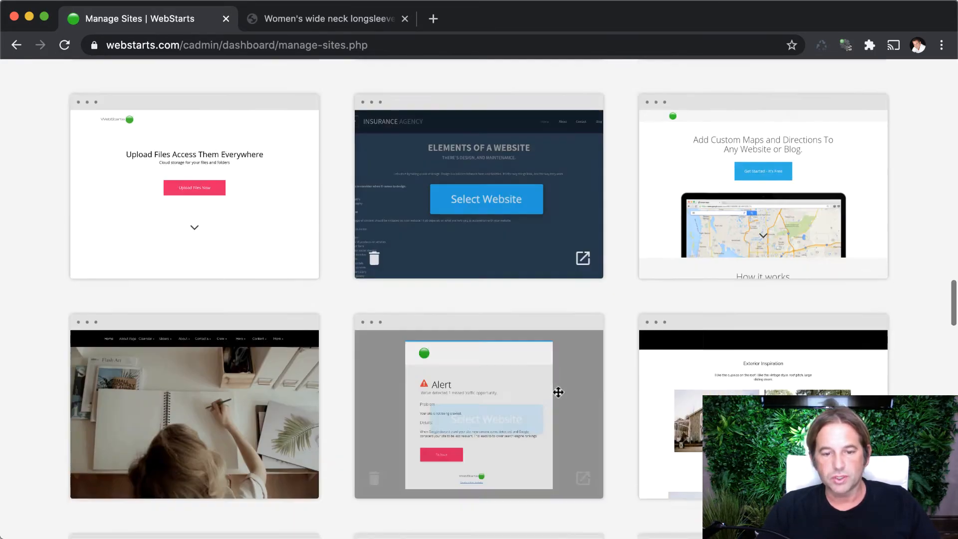
pyautogui.scroll(-12, 558, 391)
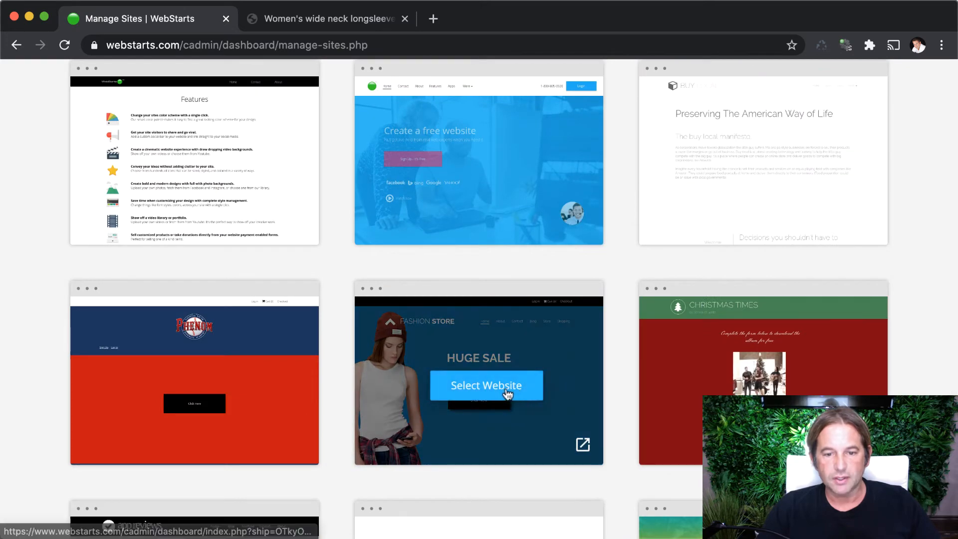
pyautogui.click(507, 394)
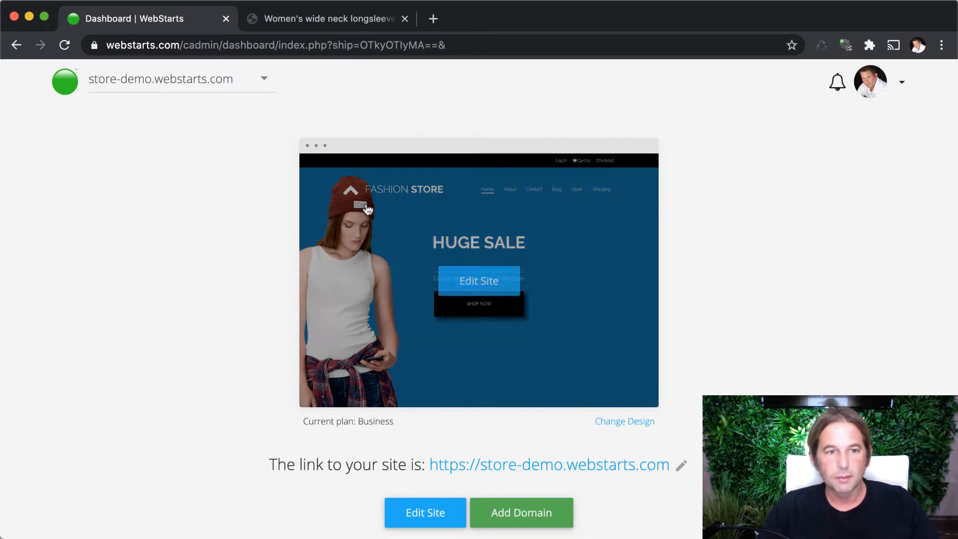
pyautogui.click(247, 80)
pyautogui.scroll(-15, 241, 188)
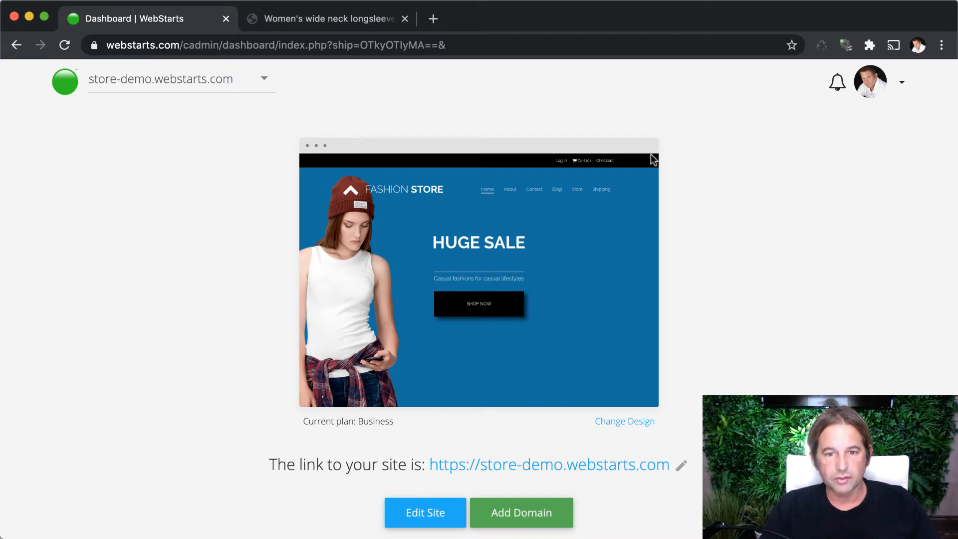
# Step: Open the Store manager for the store-demo site from its dashboard
pyautogui.scroll(-3, 732, 372)
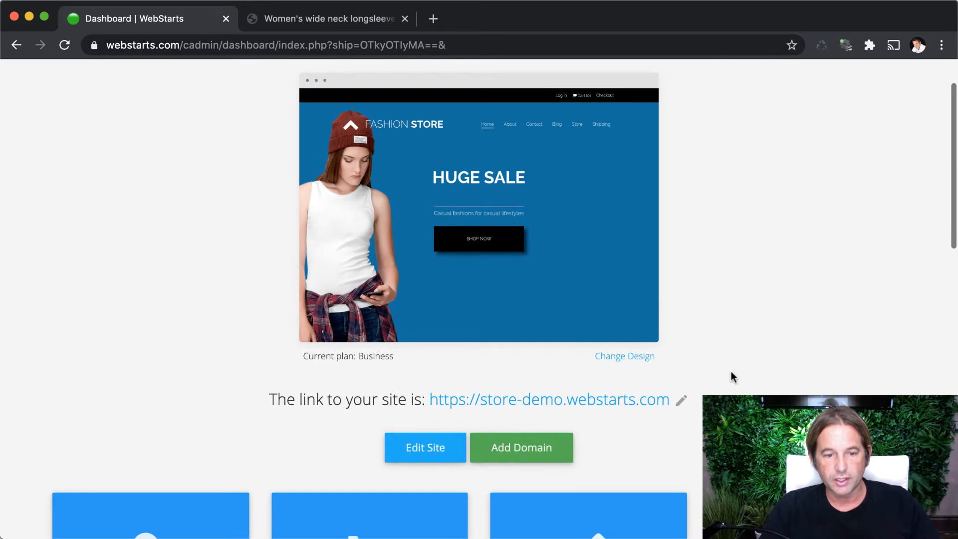
pyautogui.scroll(-5, 731, 375)
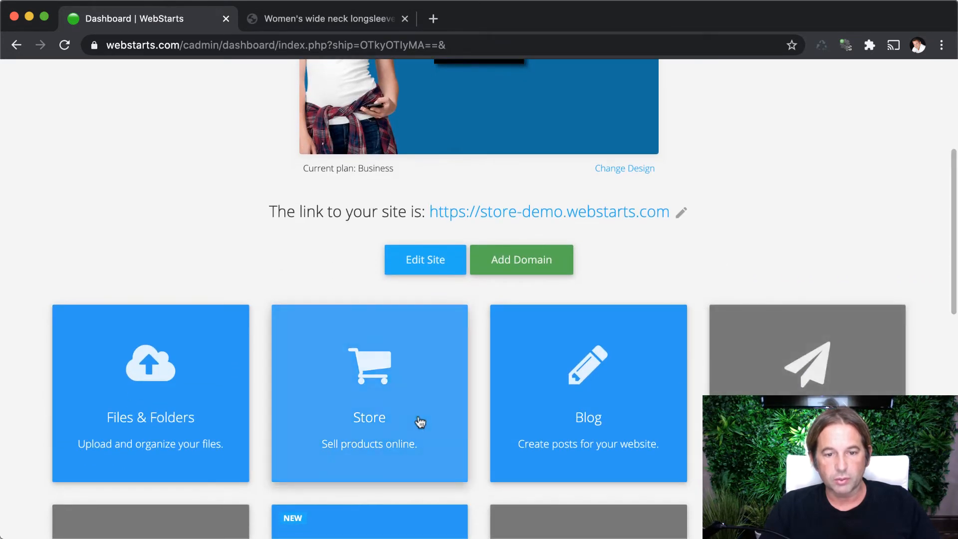
pyautogui.click(388, 394)
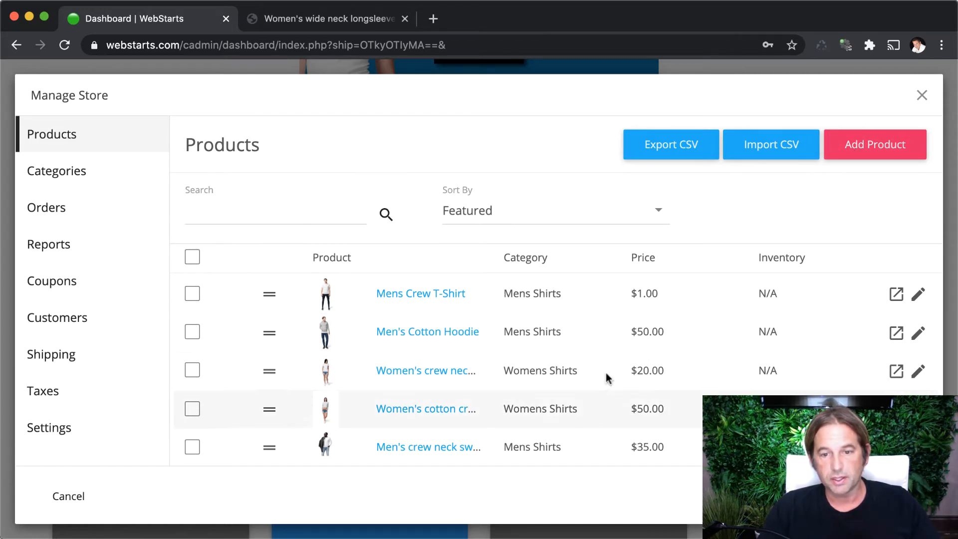
# Step: Start a new product in the store and give it the title "Crew Neck T-Shirt"
pyautogui.click(870, 156)
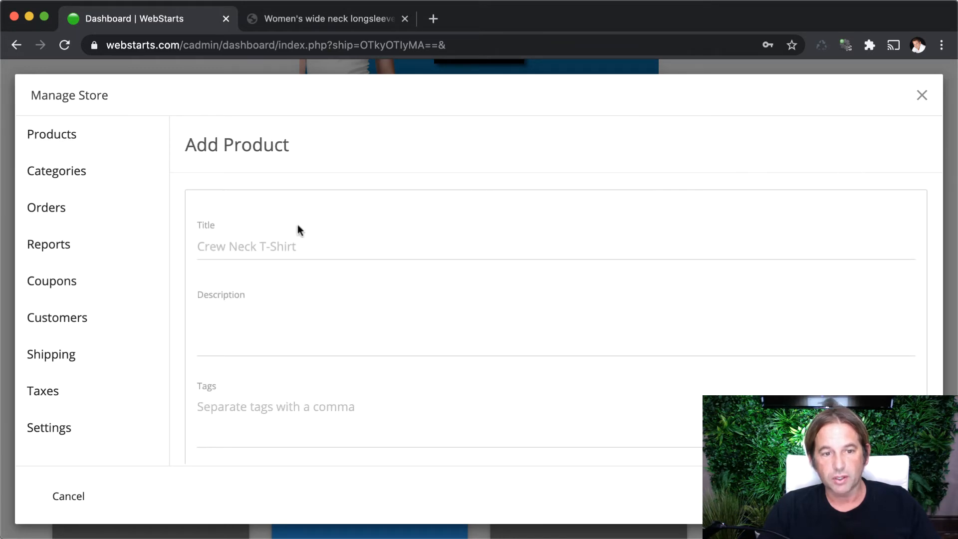
pyautogui.click(261, 246)
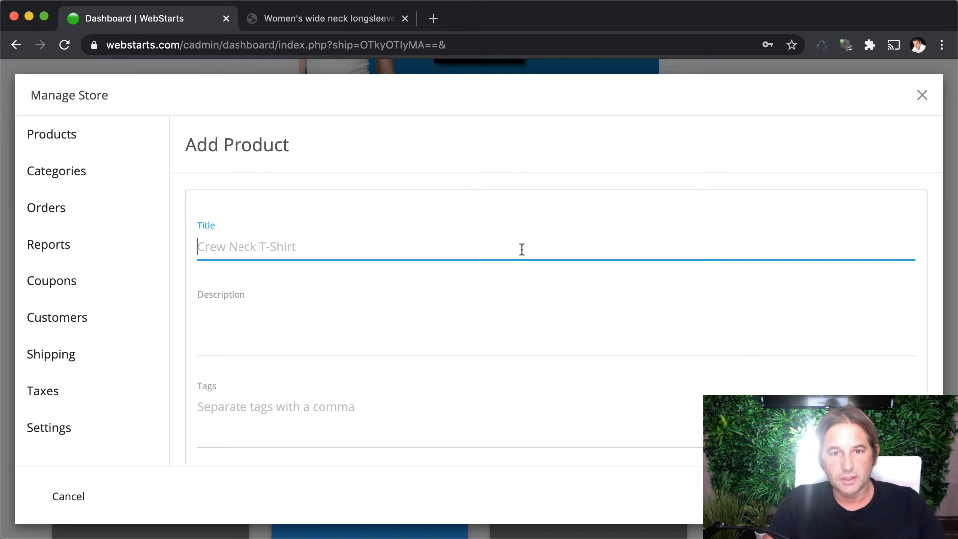
pyautogui.write('C')
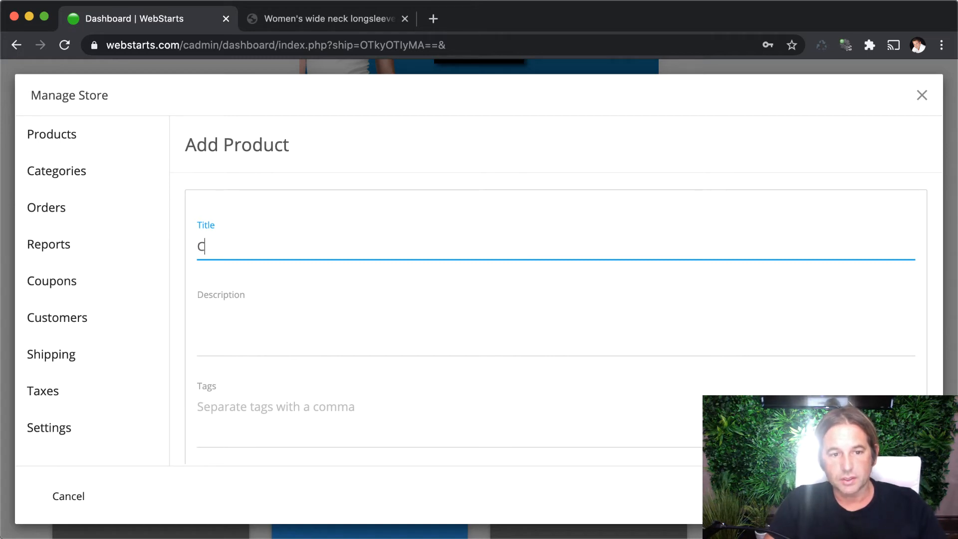
pyautogui.write('rew Neck')
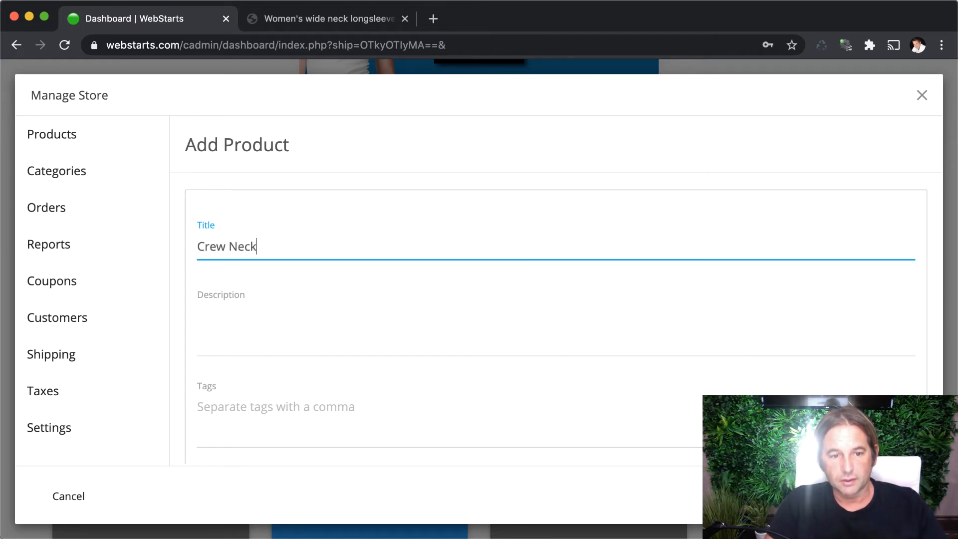
pyautogui.write(' T-Shirt')
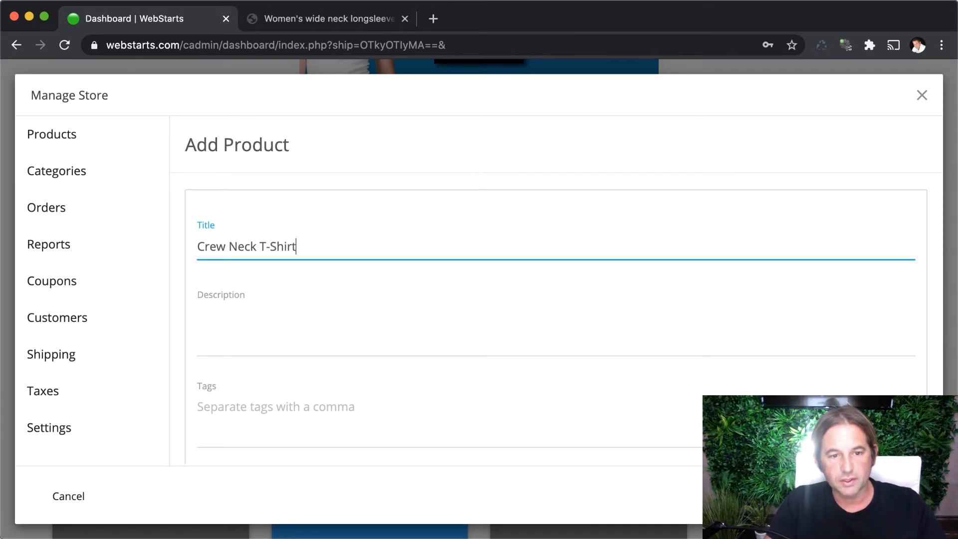
# Step: Enter the product description "Custom tailored t-shirt that looks great and fits perfectly." and check the text formatting options without applying any
pyautogui.click(427, 323)
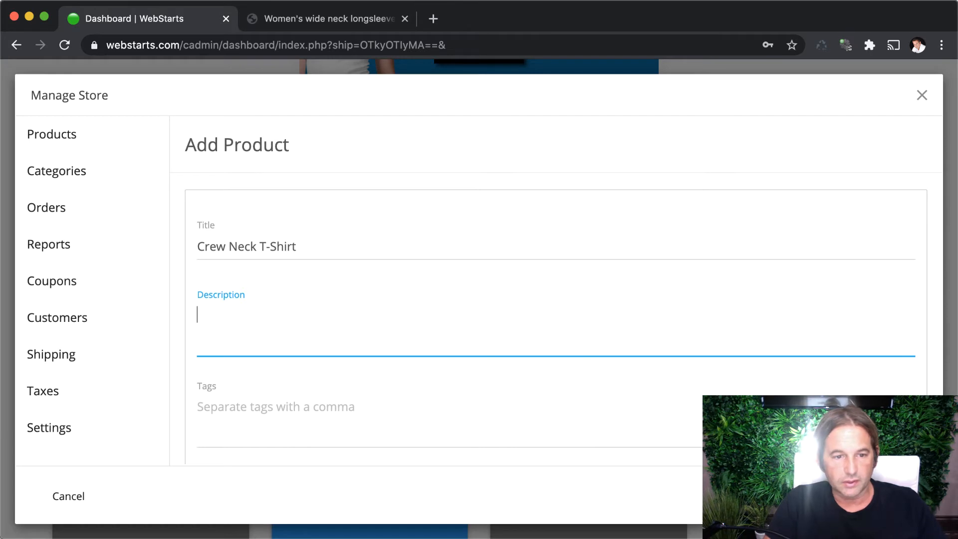
pyautogui.write('Custom tail')
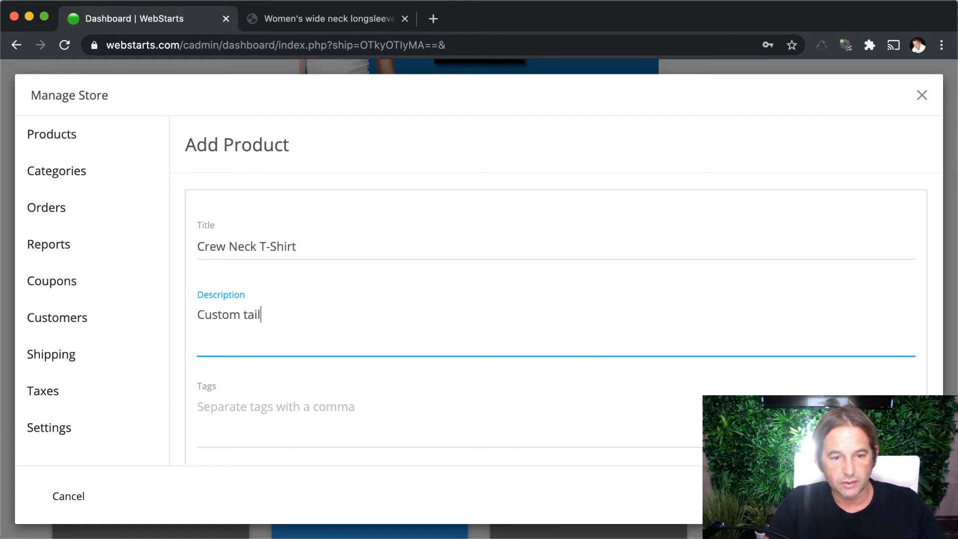
pyautogui.write('ored t-s')
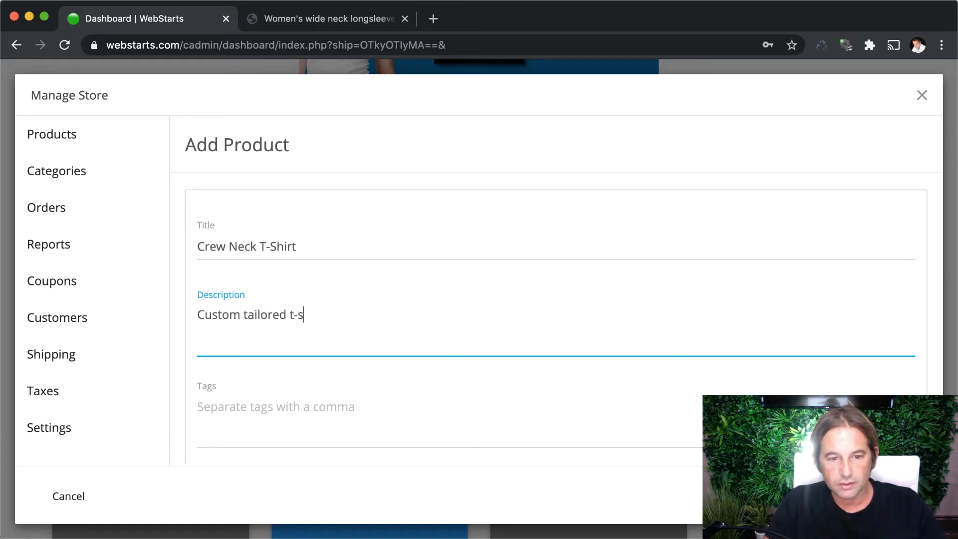
pyautogui.write('hirt that looks ')
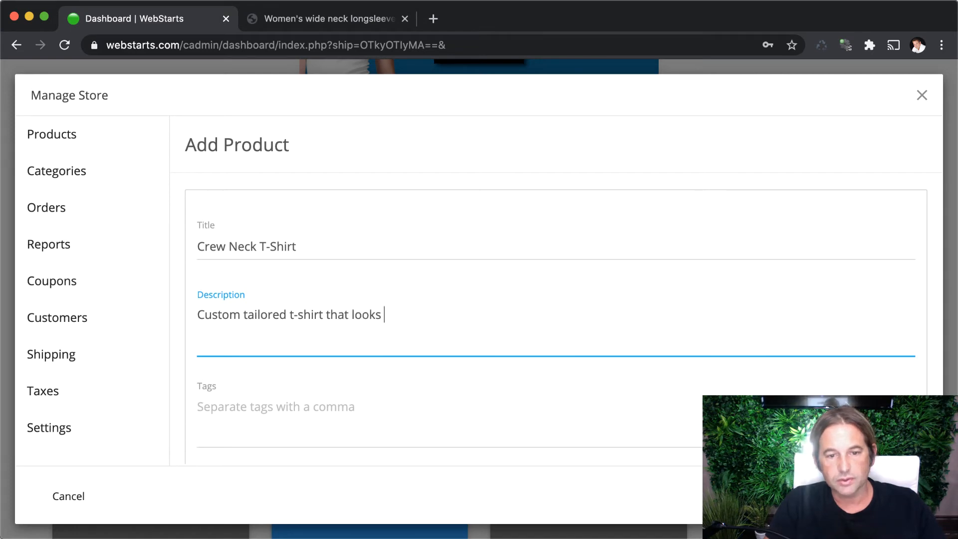
pyautogui.write('great and fits ')
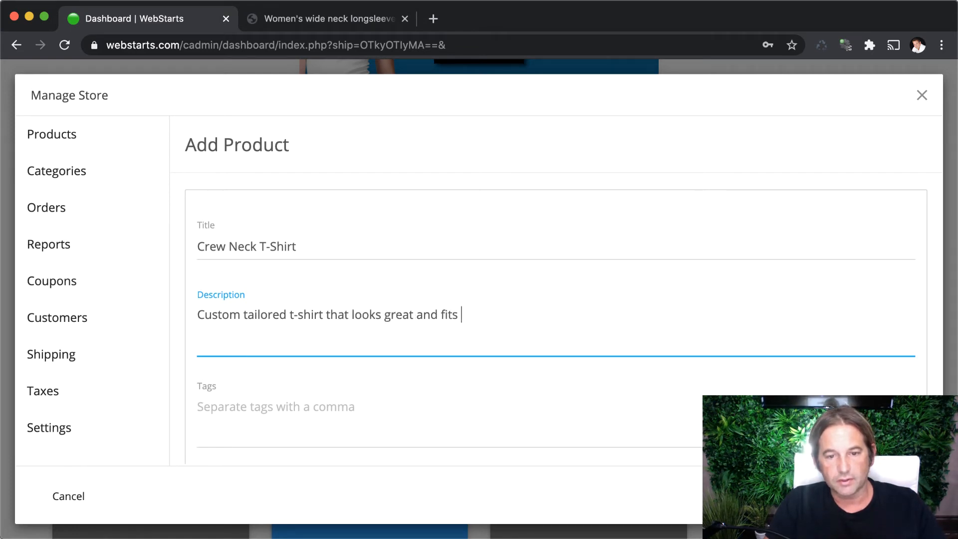
pyautogui.write('perfectly.')
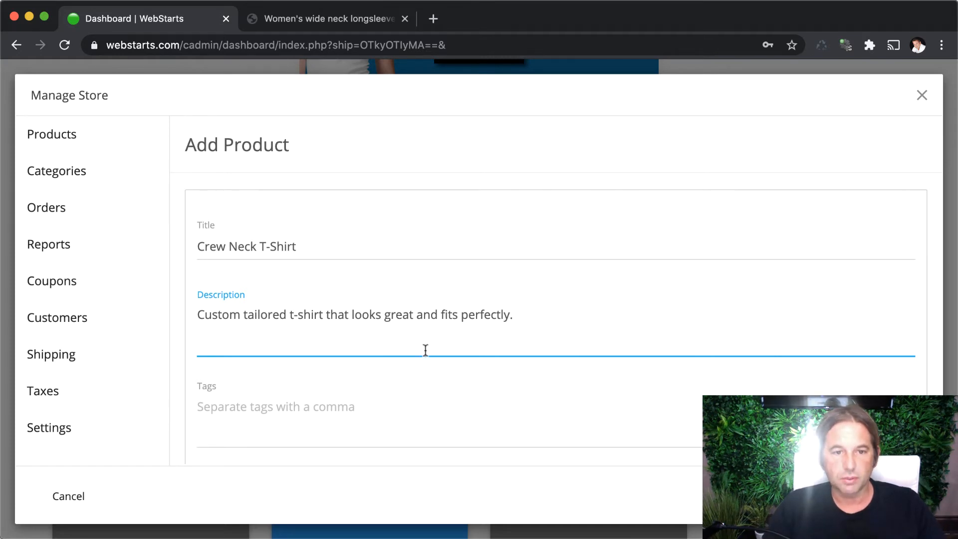
pyautogui.moveTo(513, 315); pyautogui.dragTo(425, 316)
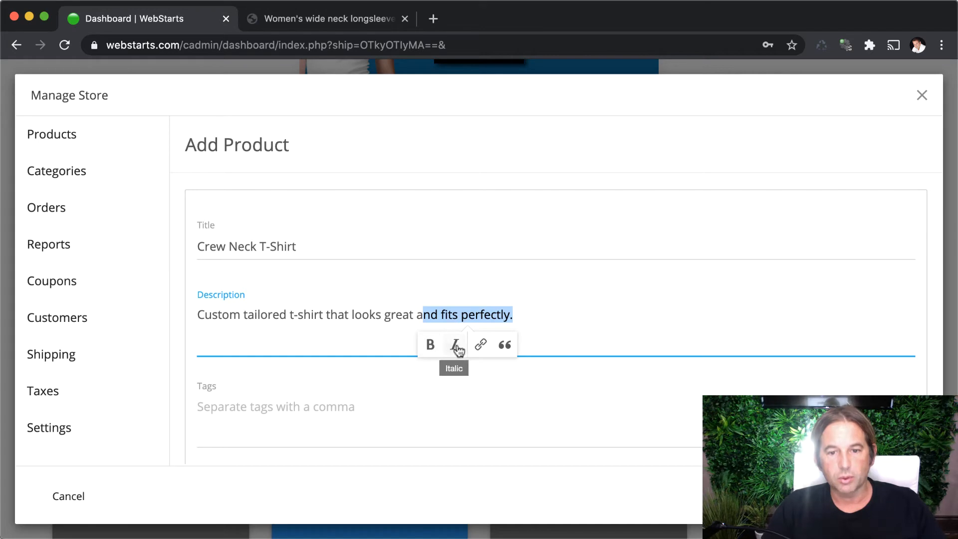
pyautogui.click(530, 311)
# Step: Add the tags "shirts" and "t-shirts" to the product
pyautogui.scroll(-1, 477, 370)
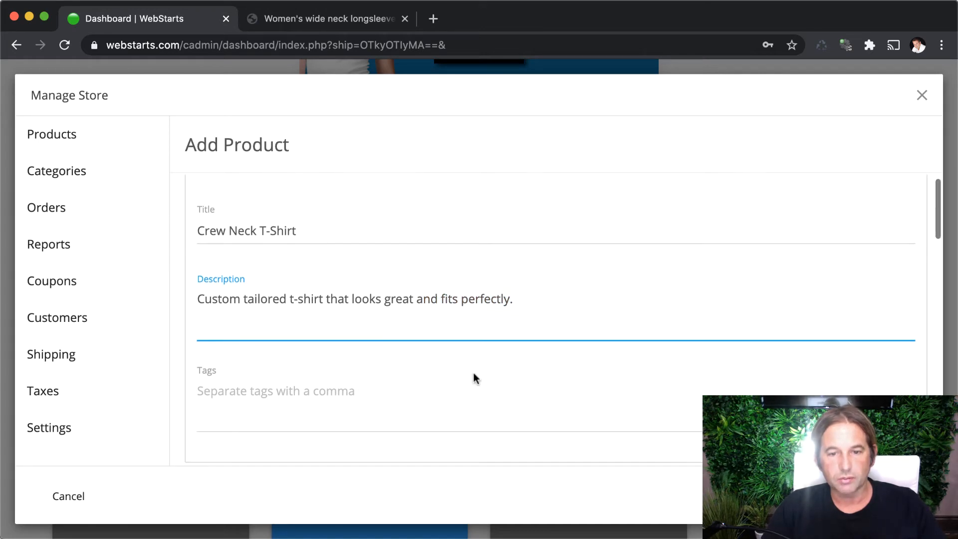
pyautogui.scroll(-2, 474, 372)
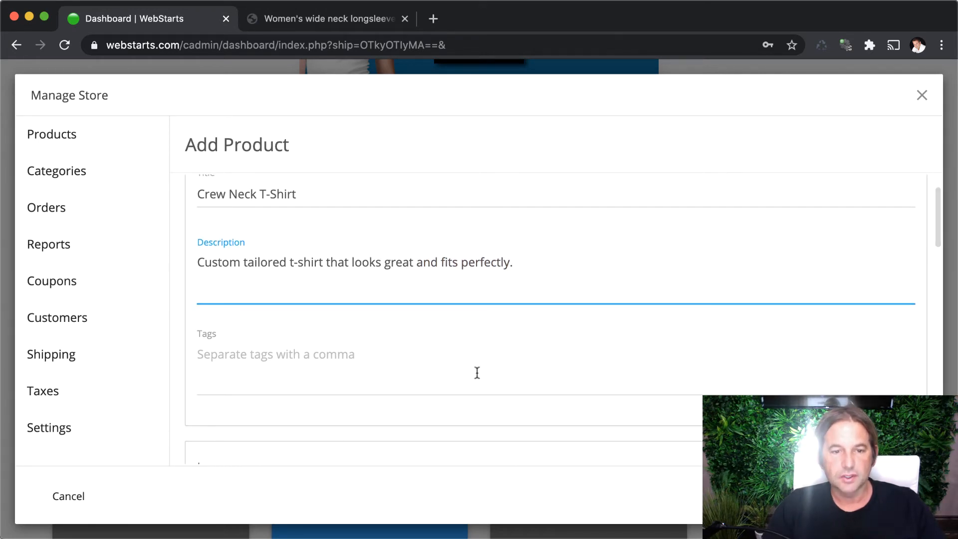
pyautogui.scroll(-1, 470, 384)
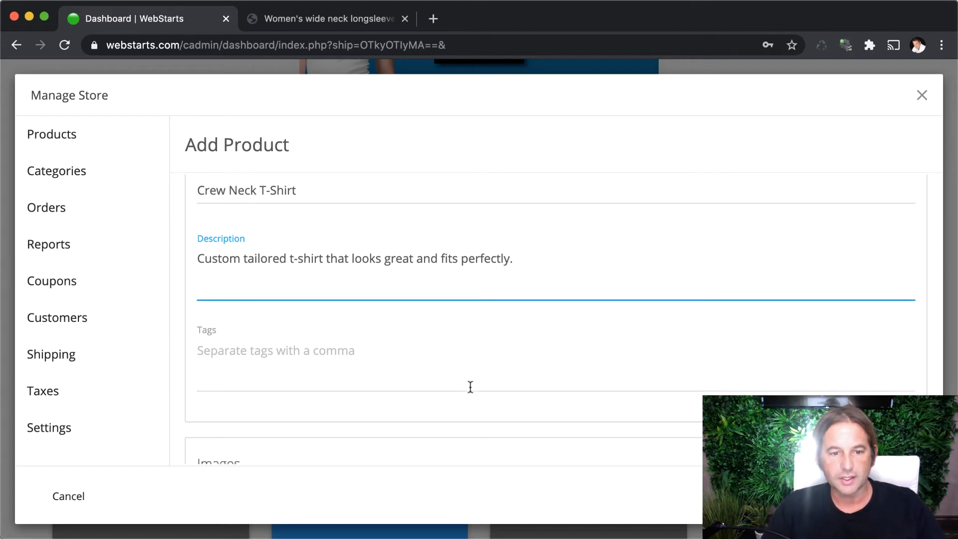
pyautogui.scroll(-1, 470, 387)
pyautogui.click(316, 367)
pyautogui.scroll(-3, 338, 373)
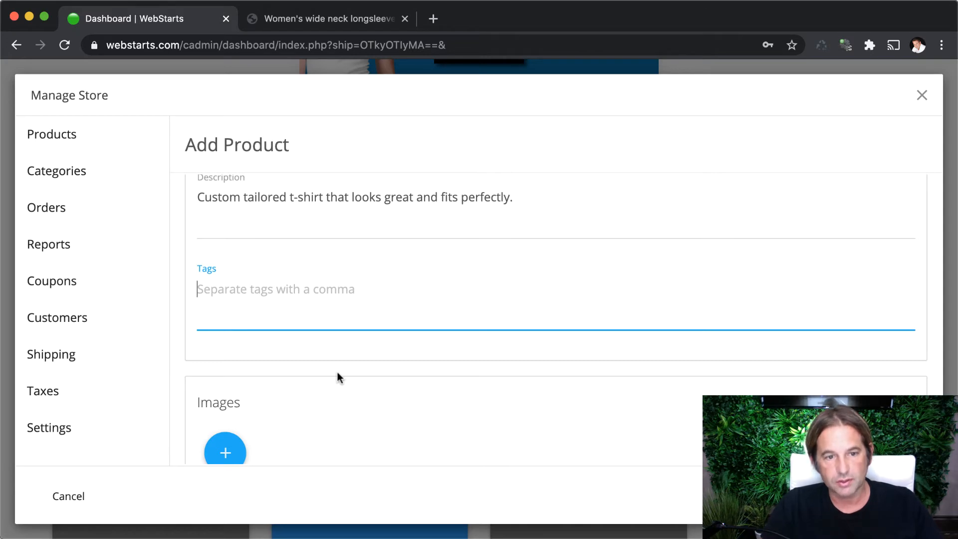
pyautogui.write('shi')
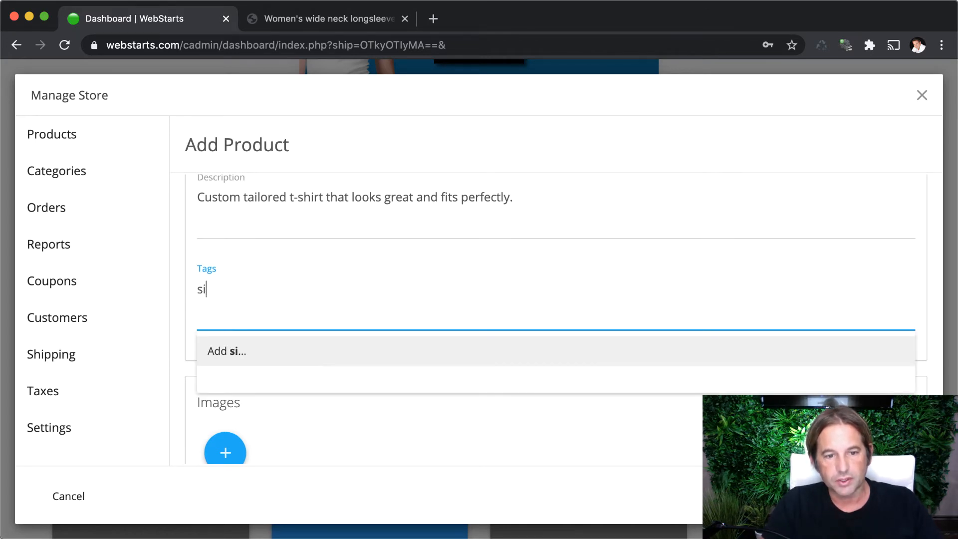
pyautogui.write('rts')
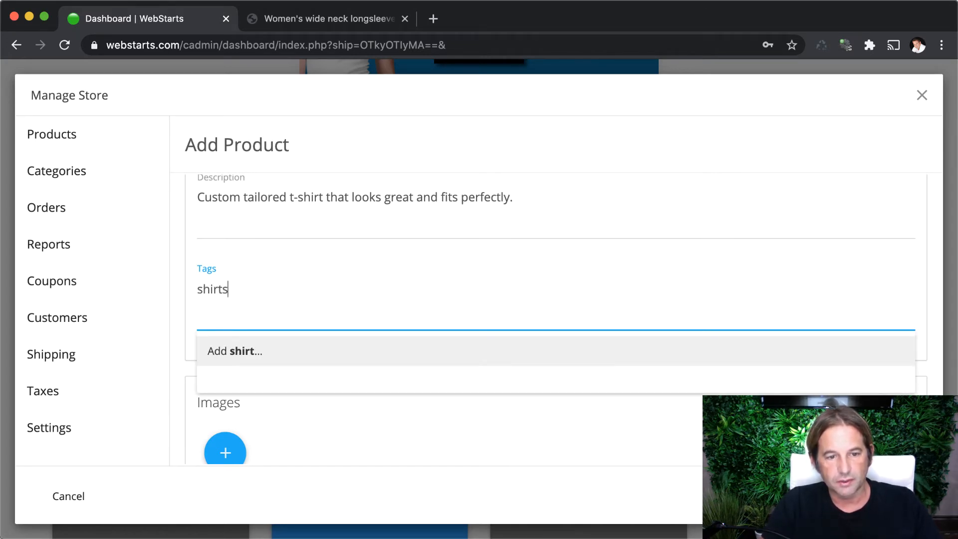
pyautogui.press('Return')
pyautogui.write('t')
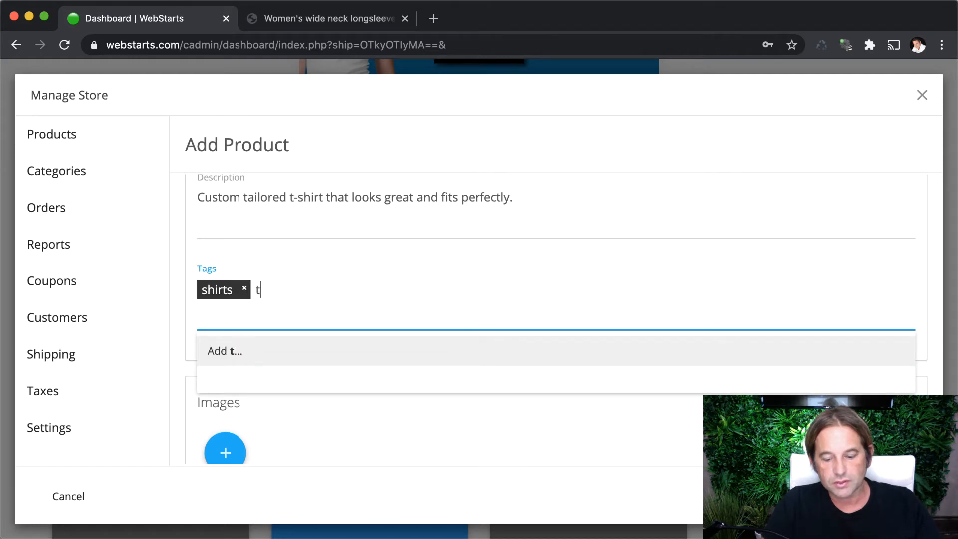
pyautogui.write('-shirts')
pyautogui.press('Return')
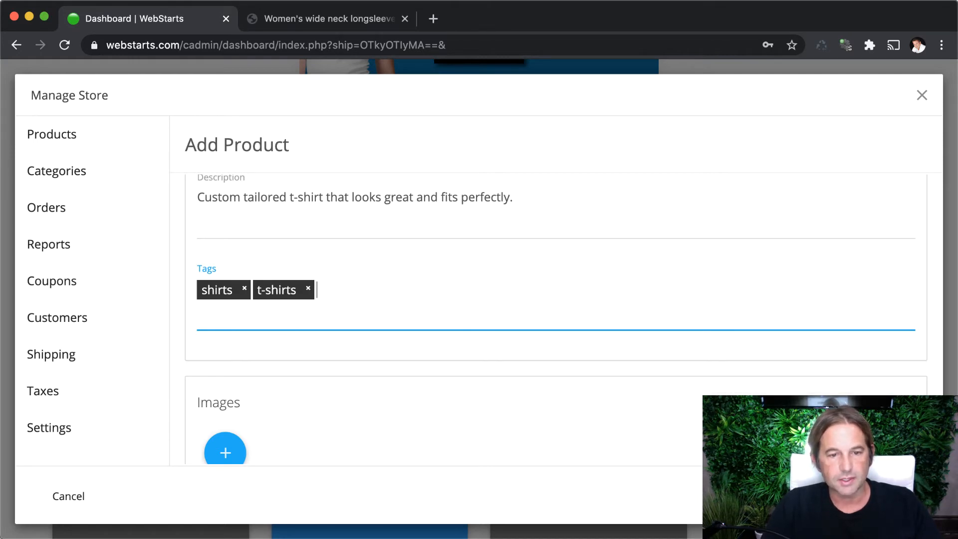
# Step: Add the gray and the light purple V-neck male t-shirt pictures from the File Manager as product images
pyautogui.scroll(-3, 424, 438)
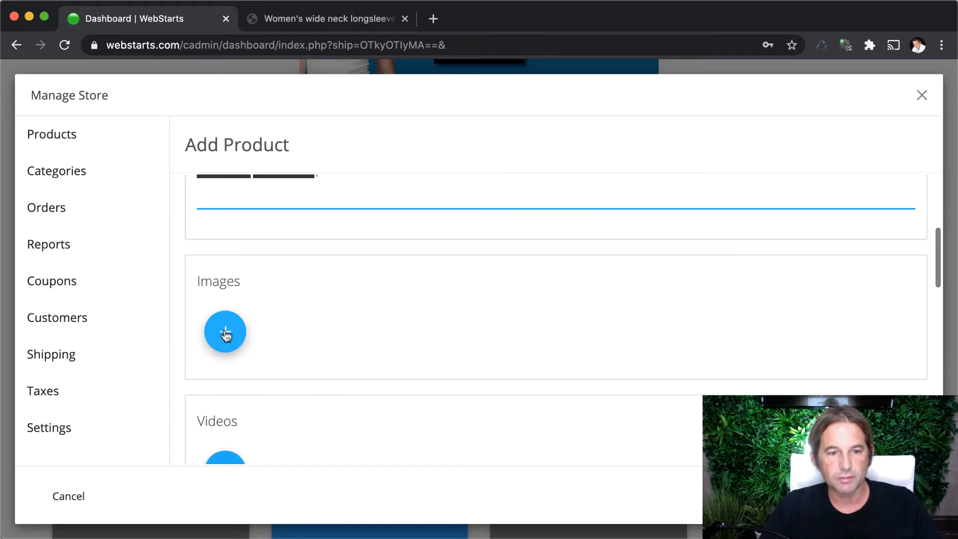
pyautogui.scroll(-2, 239, 338)
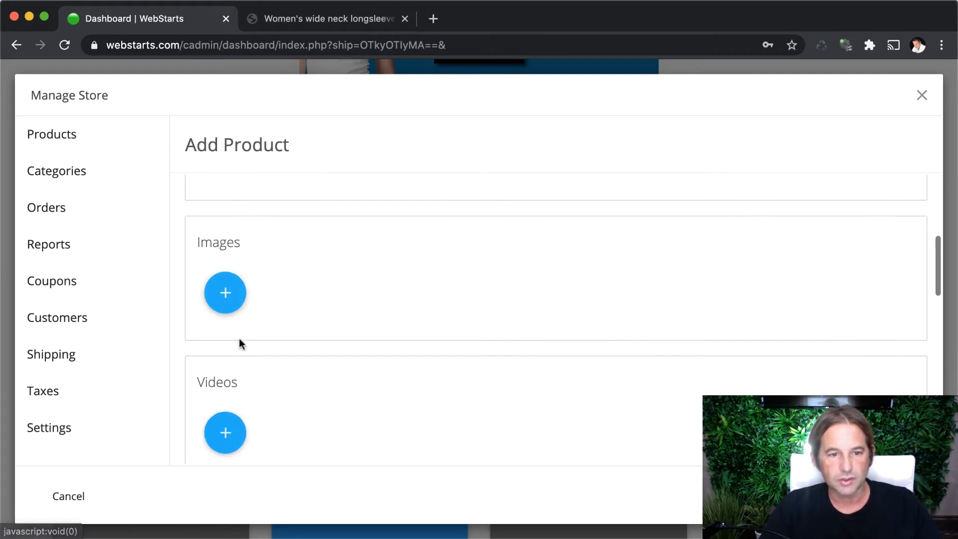
pyautogui.scroll(-1, 232, 285)
pyautogui.click(232, 285)
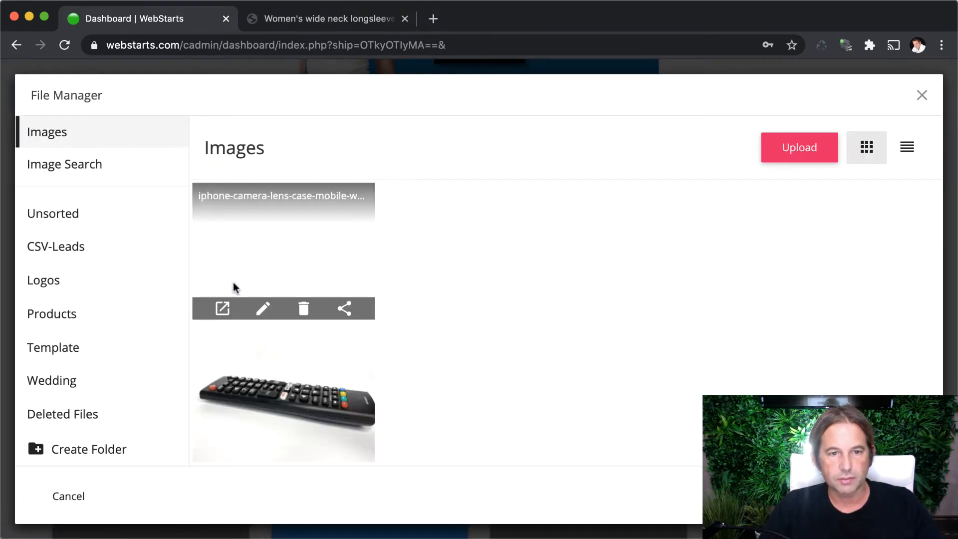
pyautogui.scroll(-10, 469, 379)
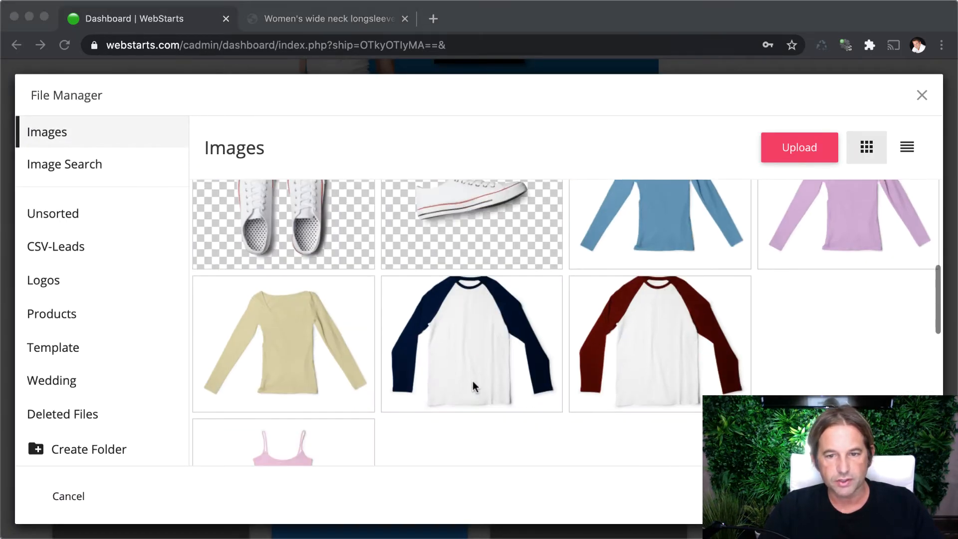
pyautogui.scroll(-1, 651, 302)
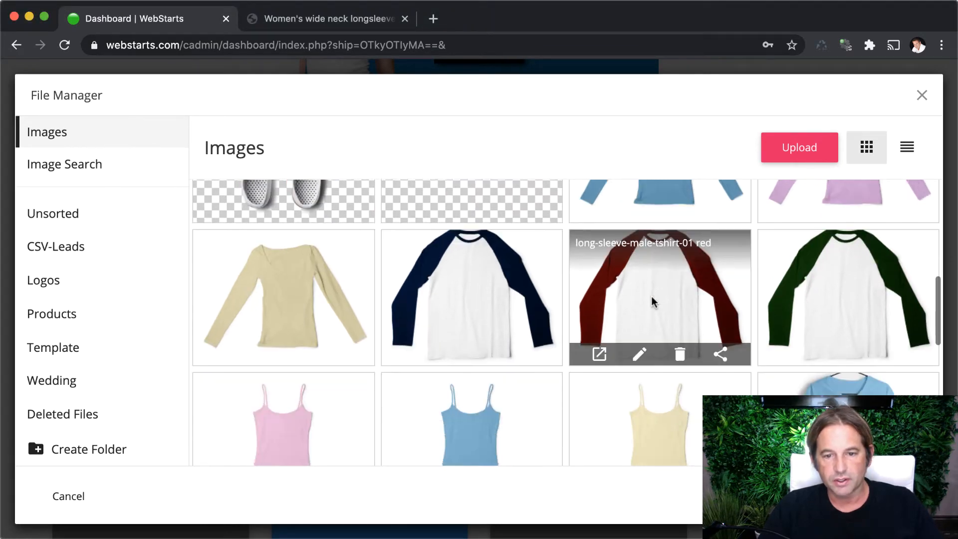
pyautogui.scroll(-3, 649, 301)
pyautogui.click(532, 369)
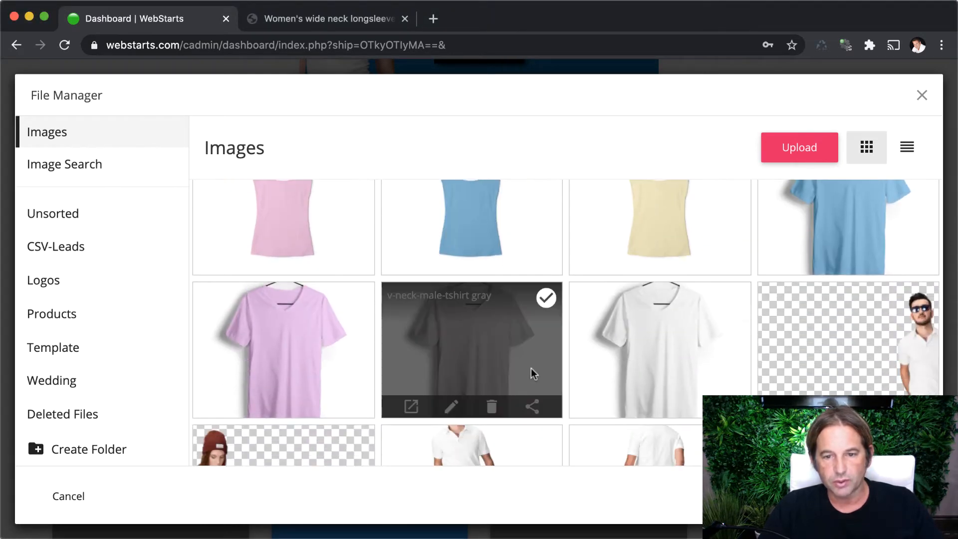
pyautogui.click(287, 330)
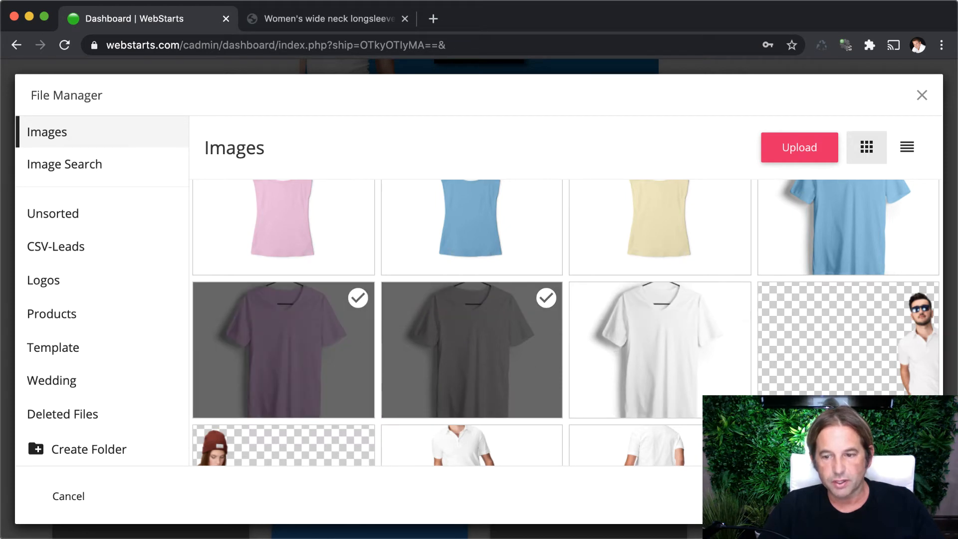
pyautogui.click(888, 496)
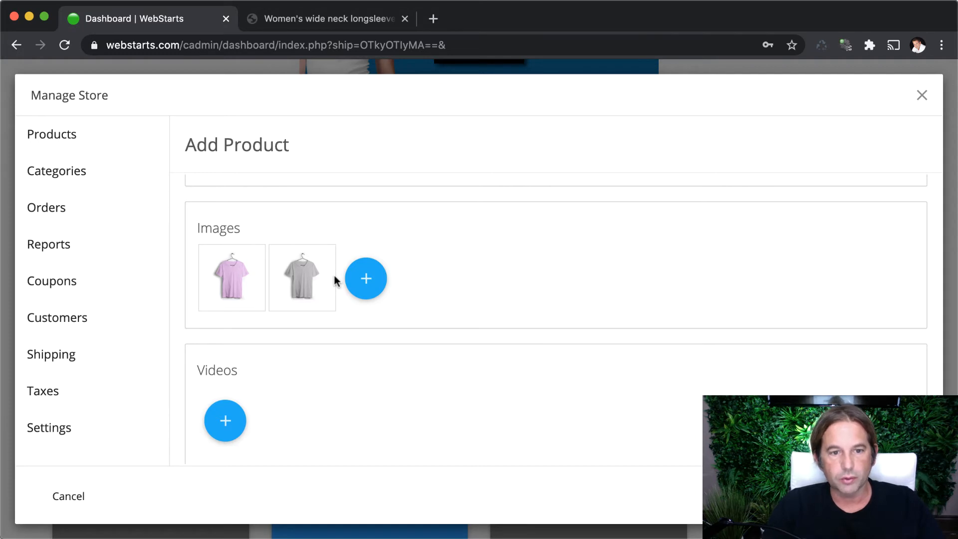
# Step: View the File Manager's upload option for additional product images, and close it without adding any
pyautogui.click(366, 279)
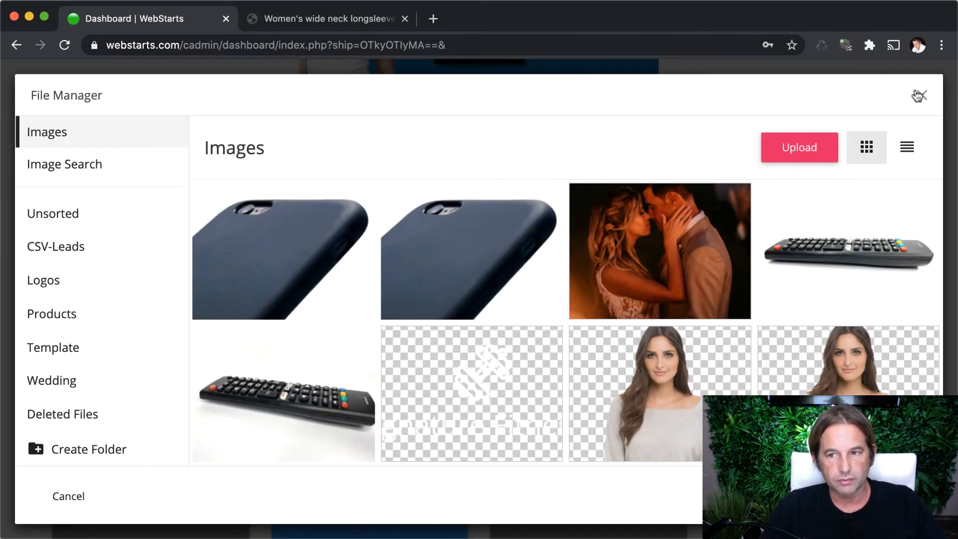
pyautogui.click(917, 95)
pyautogui.click(382, 282)
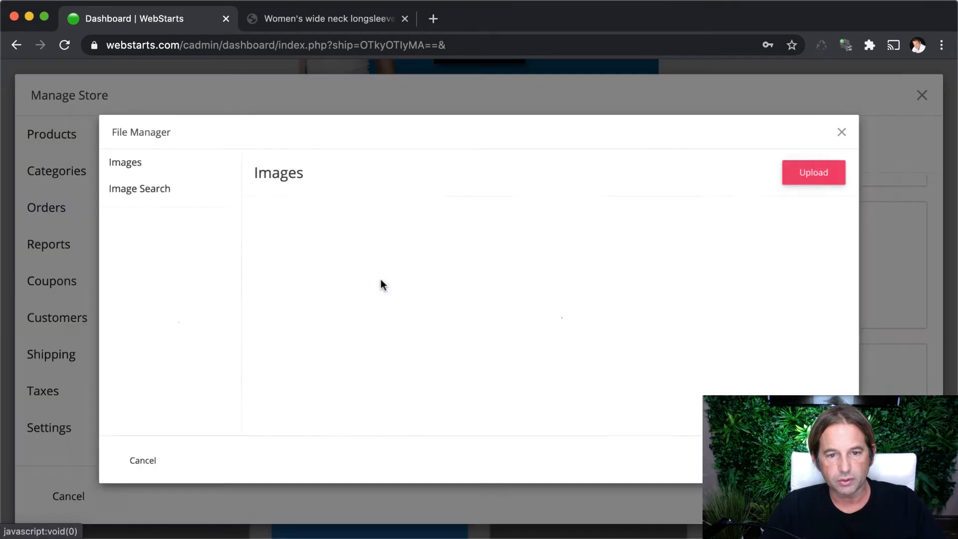
pyautogui.click(837, 159)
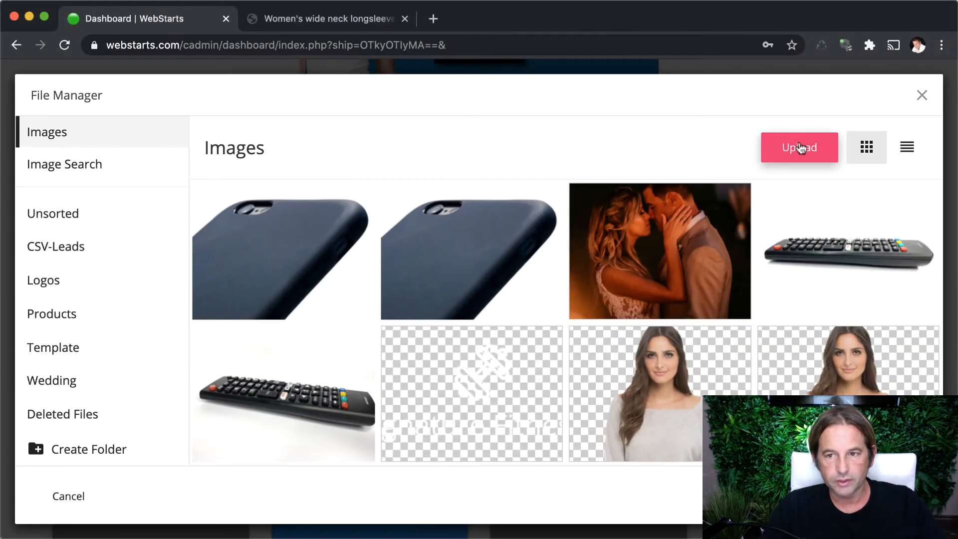
pyautogui.click(922, 96)
# Step: View the File Manager's options for adding a product video, and close it without choosing one
pyautogui.scroll(-3, 407, 348)
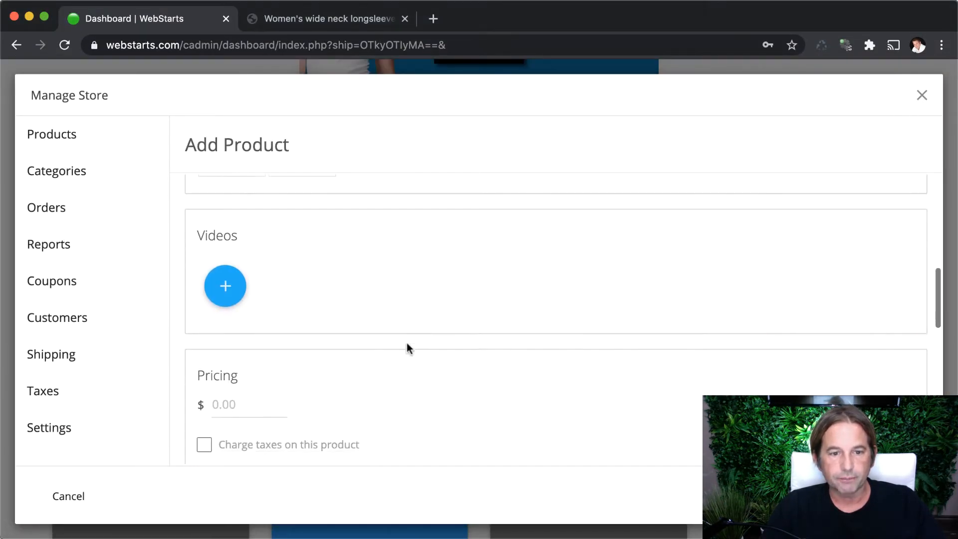
pyautogui.click(221, 290)
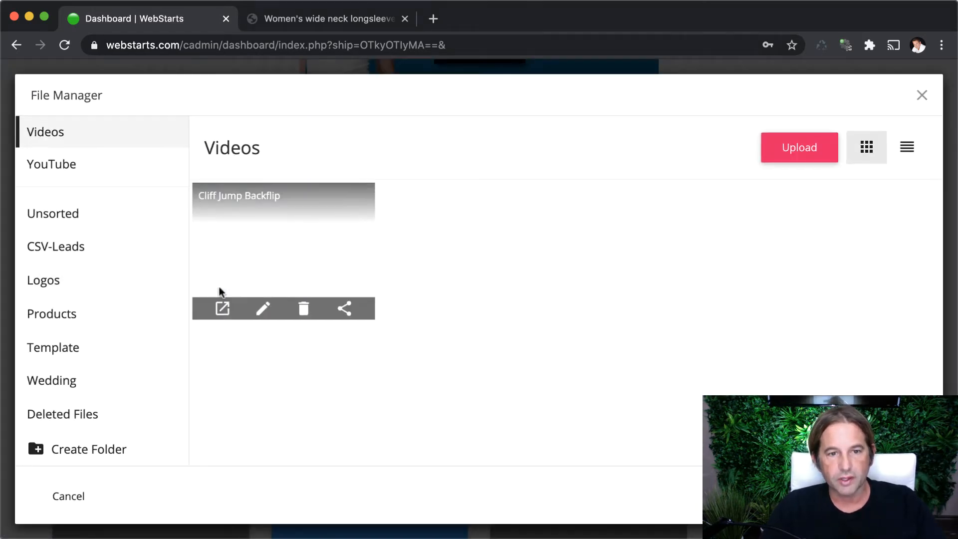
pyautogui.click(921, 95)
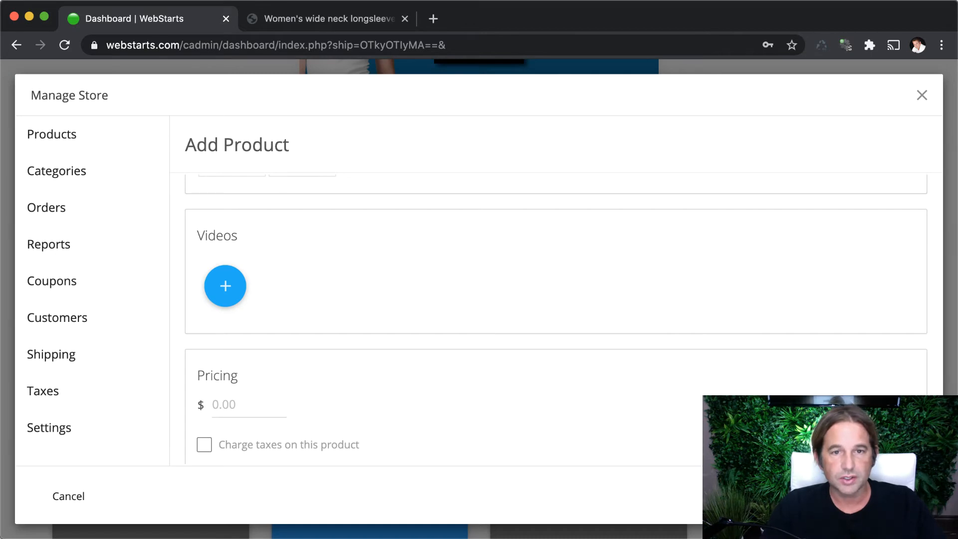
# Step: Set the product's price to $20.00
pyautogui.scroll(-3, 727, 308)
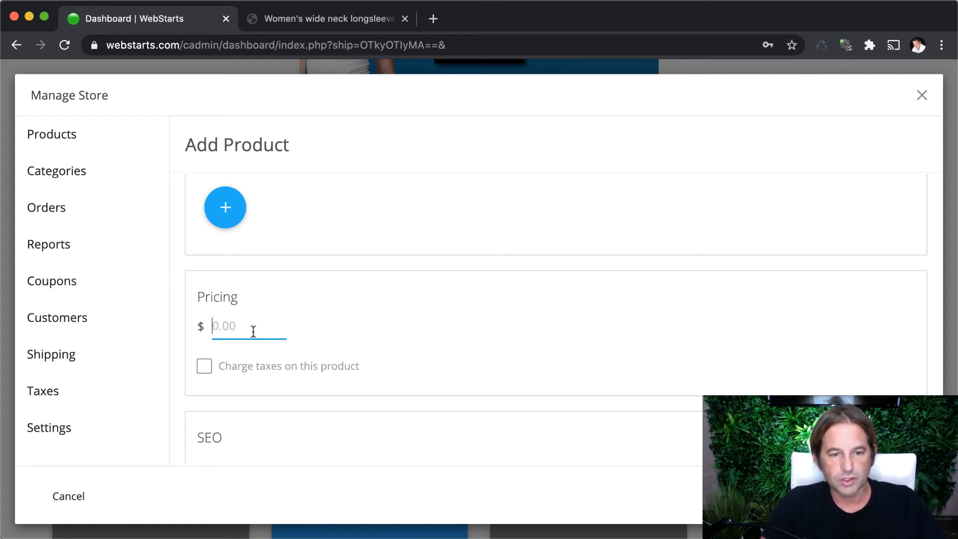
pyautogui.write('20')
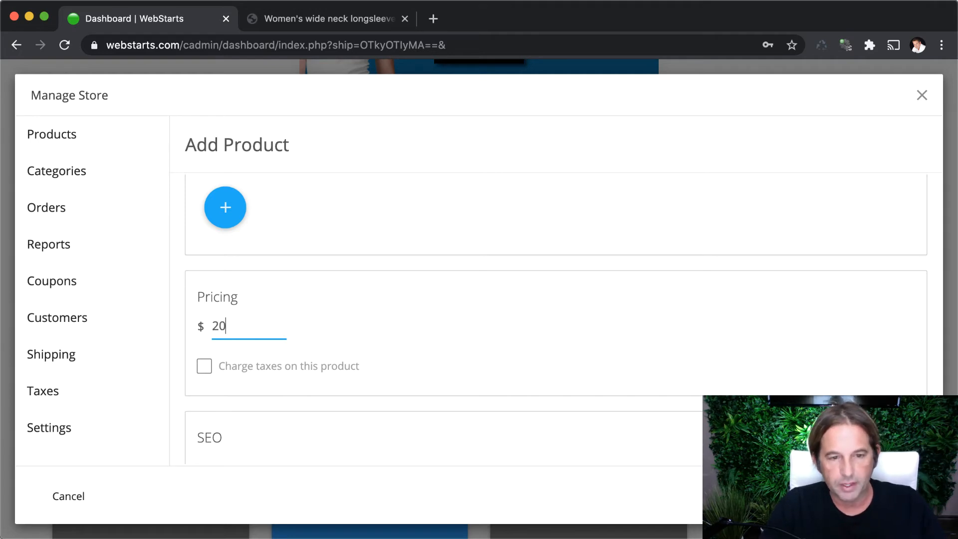
pyautogui.click(423, 346)
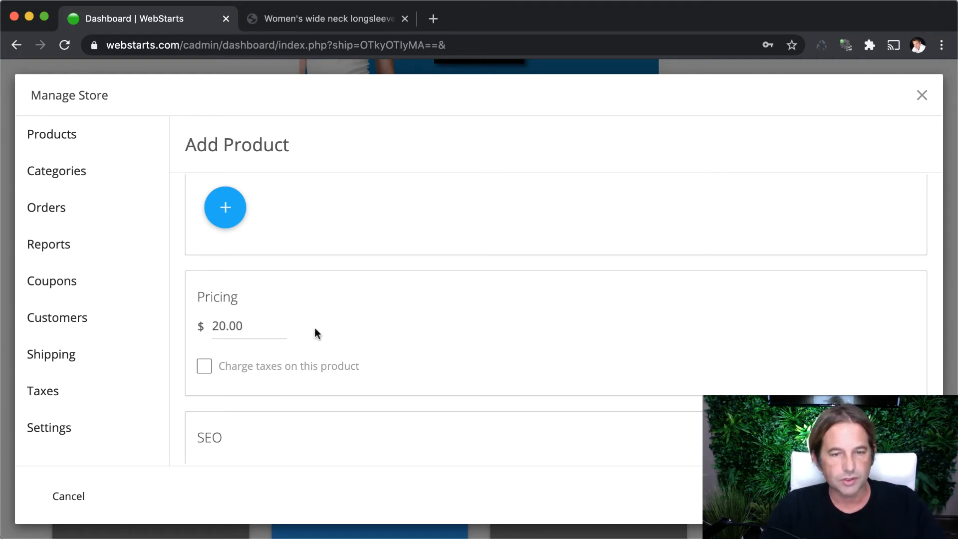
# Step: Try the option to charge taxes on this product, and turn it off again
pyautogui.scroll(-1, 327, 357)
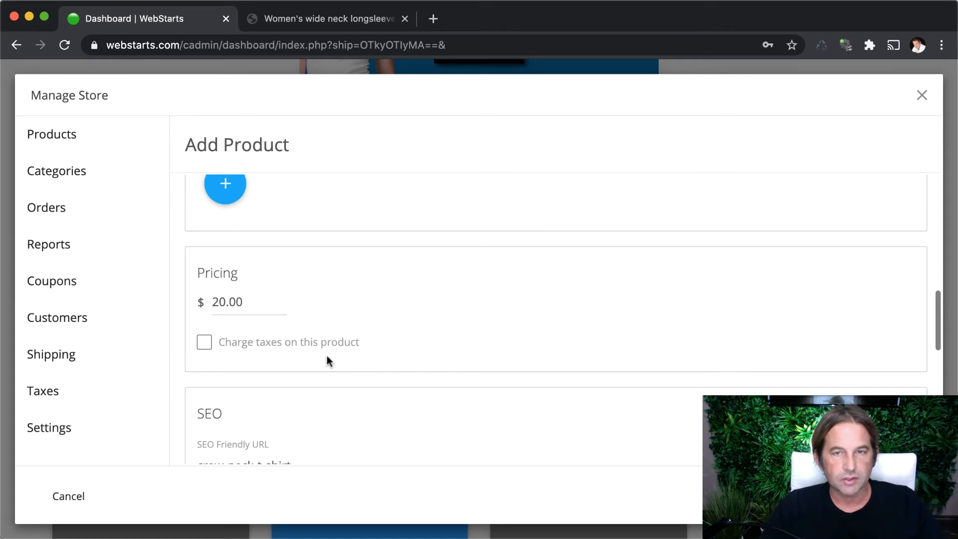
pyautogui.scroll(-1, 317, 375)
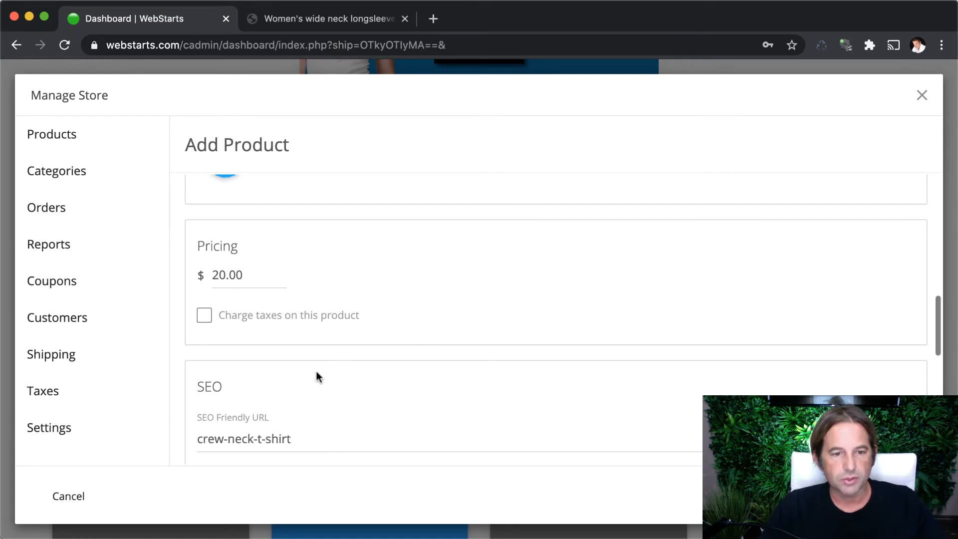
pyautogui.click(205, 323)
pyautogui.click(205, 324)
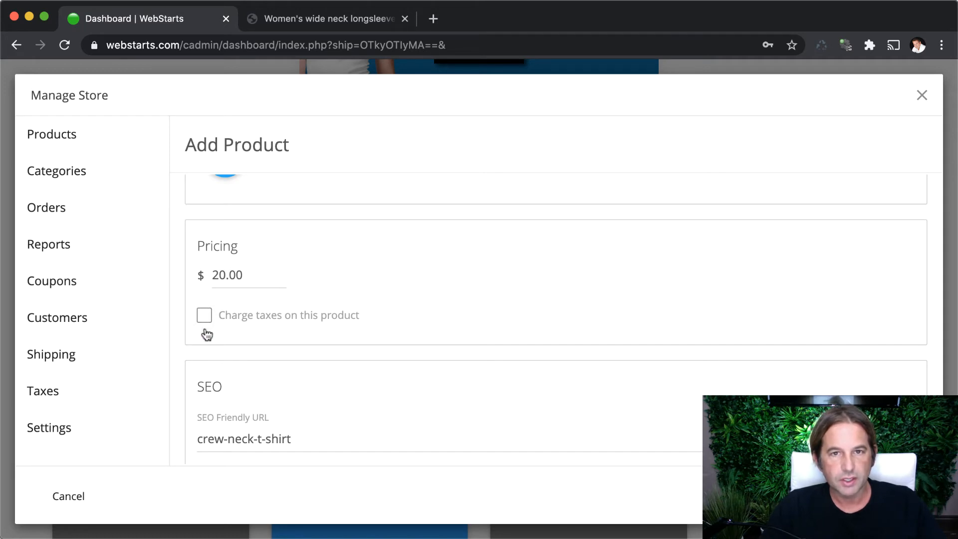
# Step: Examine the product's SEO friendly URL, category, shipping, catalog visibility, variants, inventory management and digital delivery settings
pyautogui.scroll(-4, 318, 376)
pyautogui.scroll(-2, 320, 376)
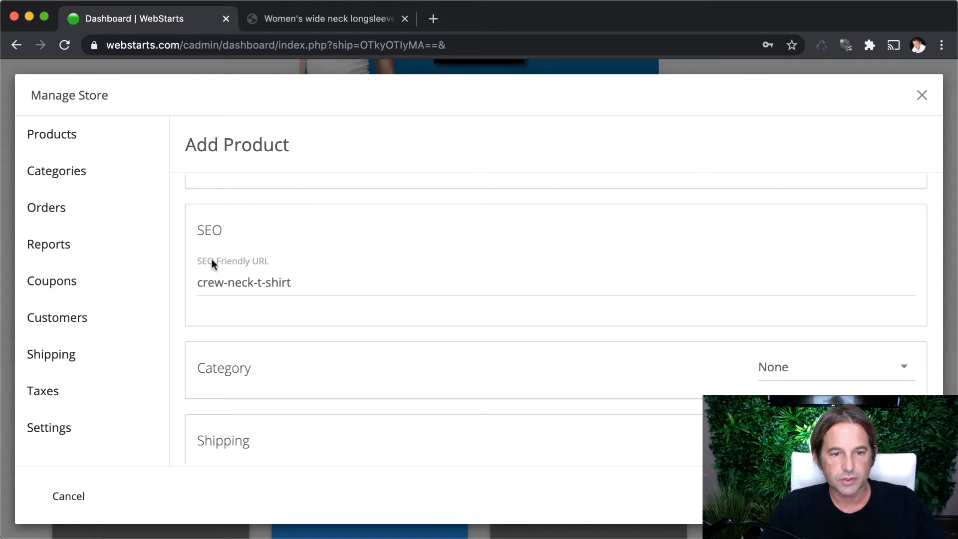
pyautogui.scroll(-1, 288, 305)
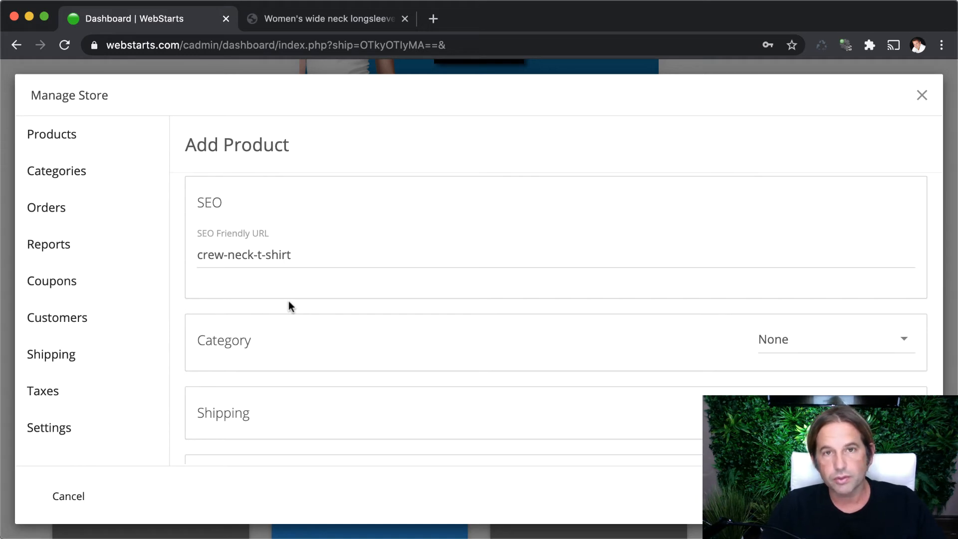
pyautogui.scroll(-1, 342, 339)
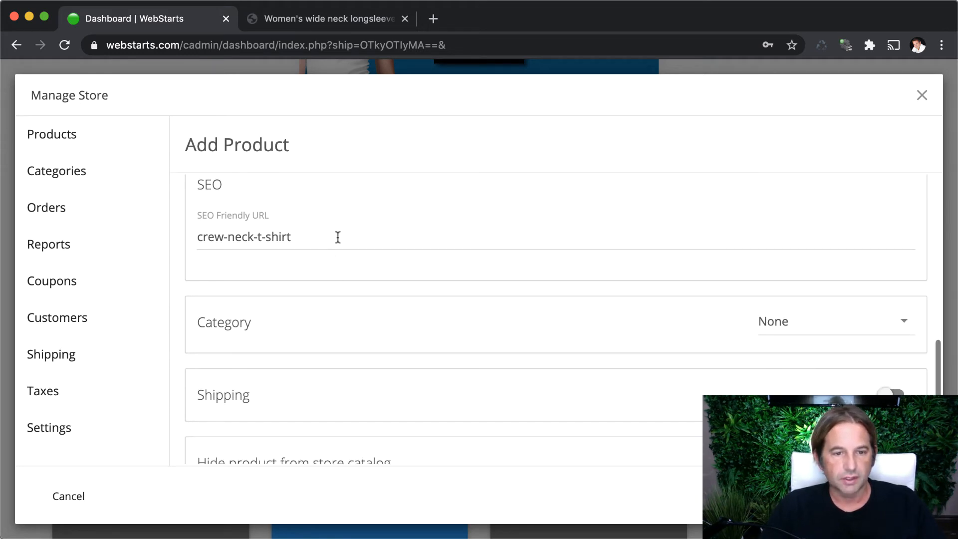
pyautogui.scroll(-1, 355, 269)
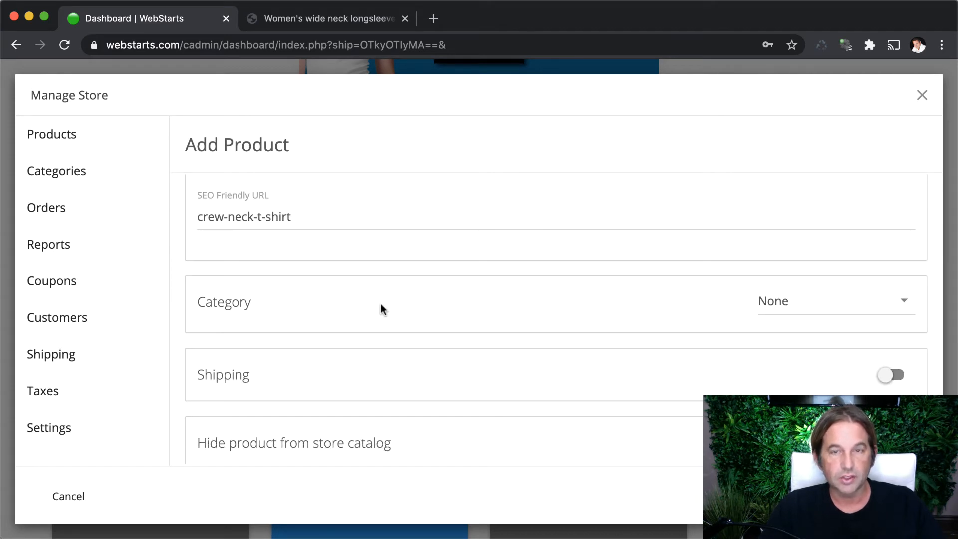
pyautogui.scroll(-3, 400, 329)
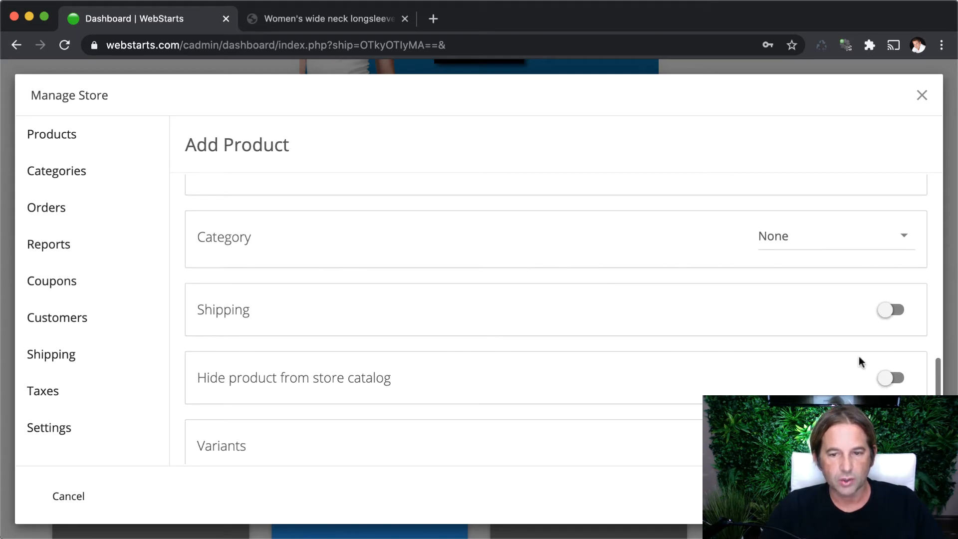
pyautogui.scroll(-2, 858, 357)
pyautogui.scroll(-3, 878, 359)
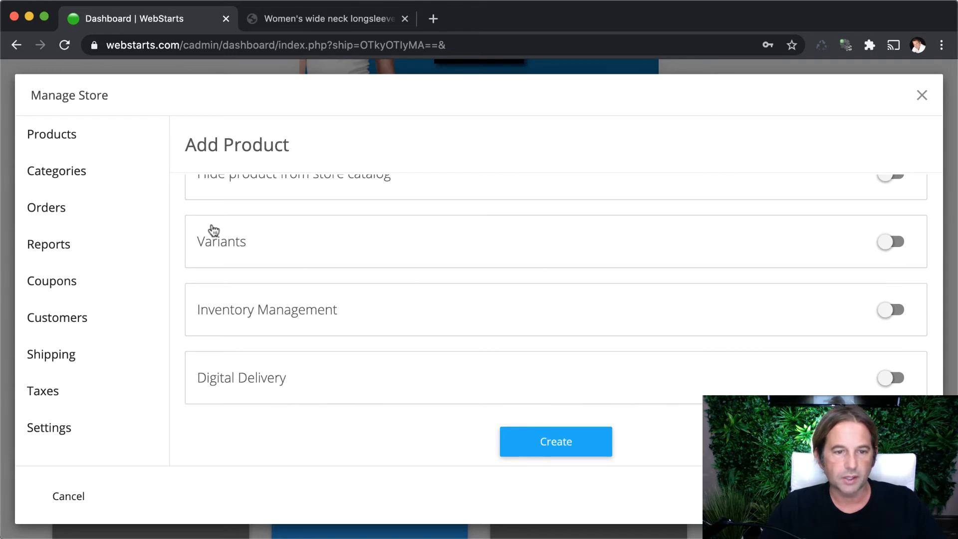
# Step: Enable variants for the product and name the first variant option "Basket Type"
pyautogui.click(891, 241)
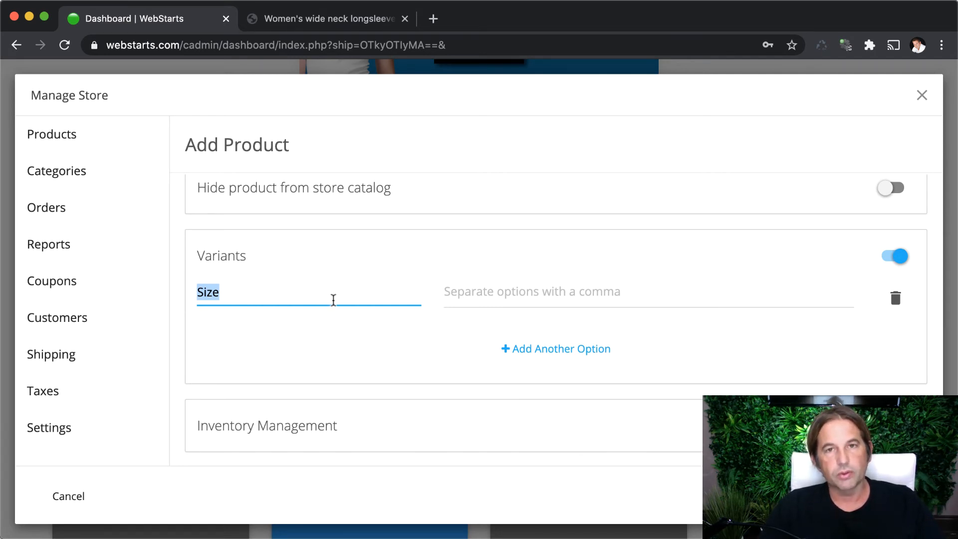
pyautogui.press('BackSpace')
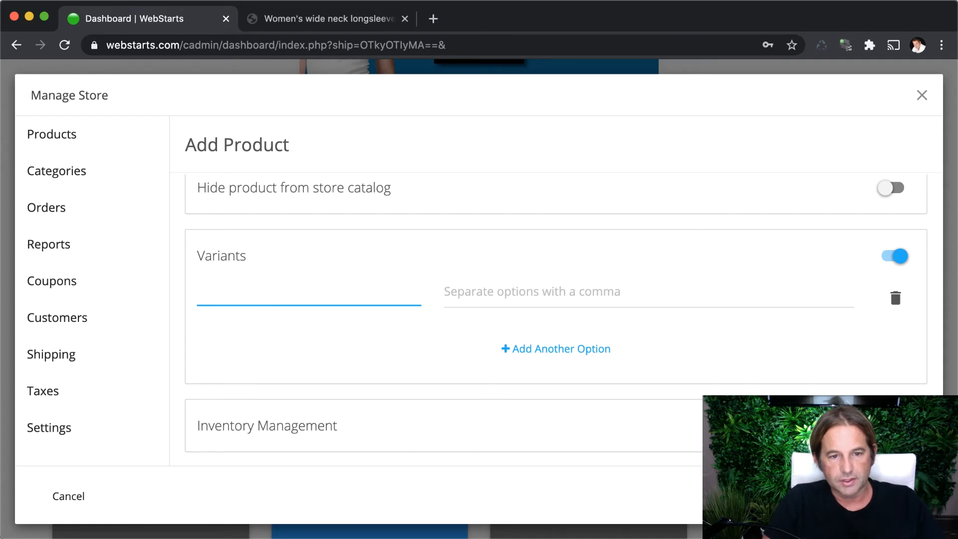
pyautogui.write('Basket Yp')
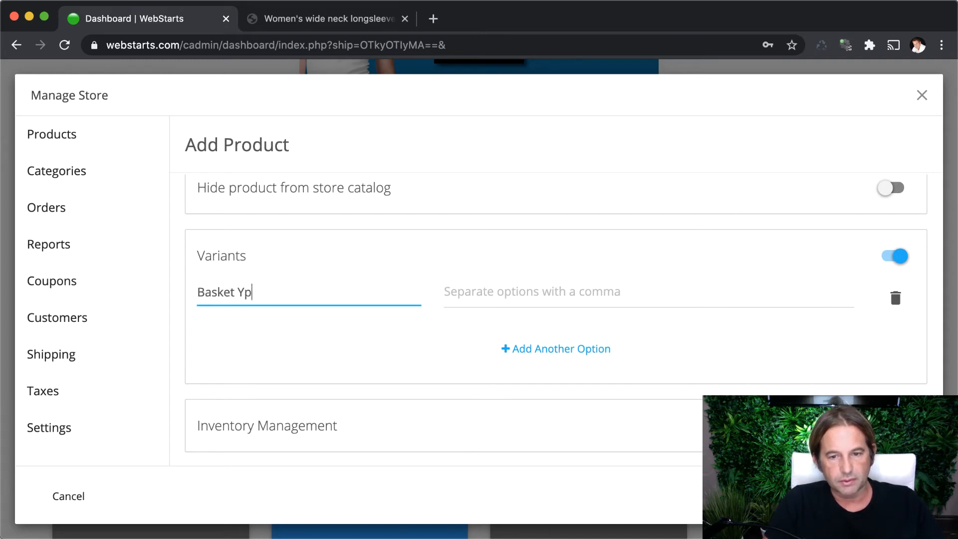
pyautogui.press('BackSpace')
pyautogui.press('BackSpace')
pyautogui.write('Type')
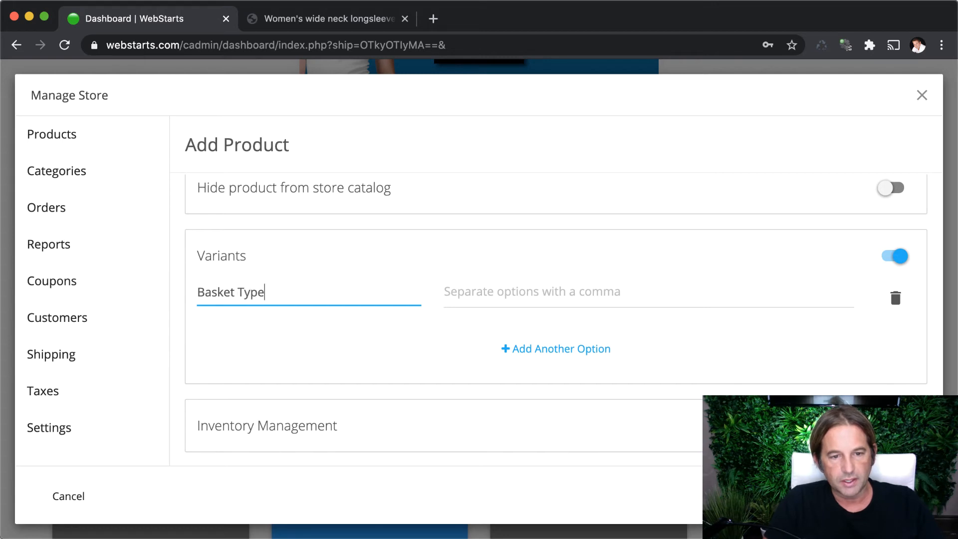
# Step: Try "Bananas" and "Apples" as values of the Basket Type option, and remove them
pyautogui.click(508, 298)
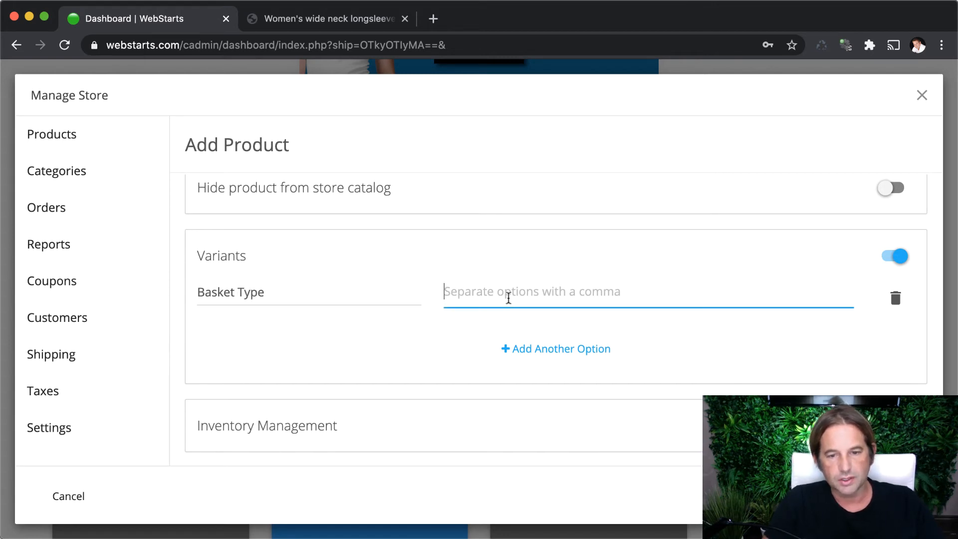
pyautogui.write('Bananas')
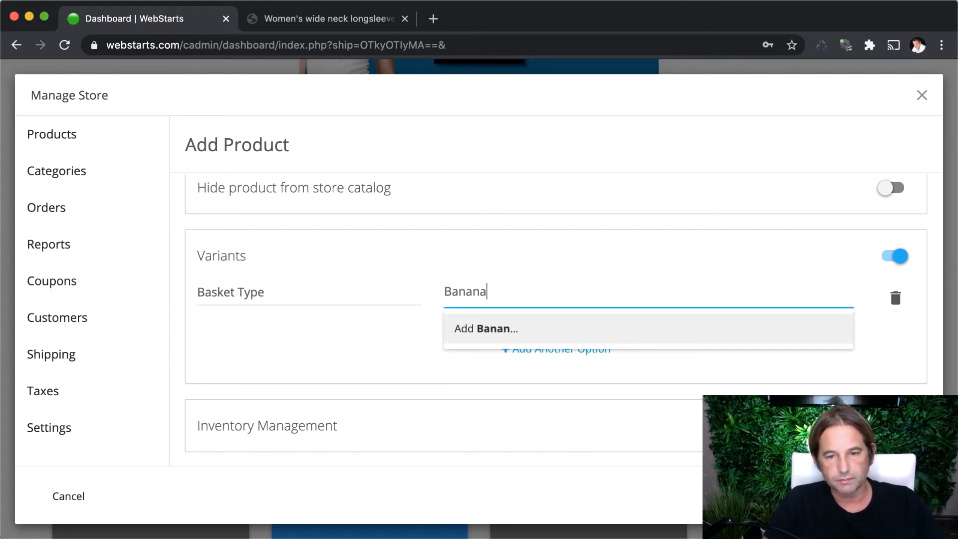
pyautogui.press('Return')
pyautogui.write('Apples')
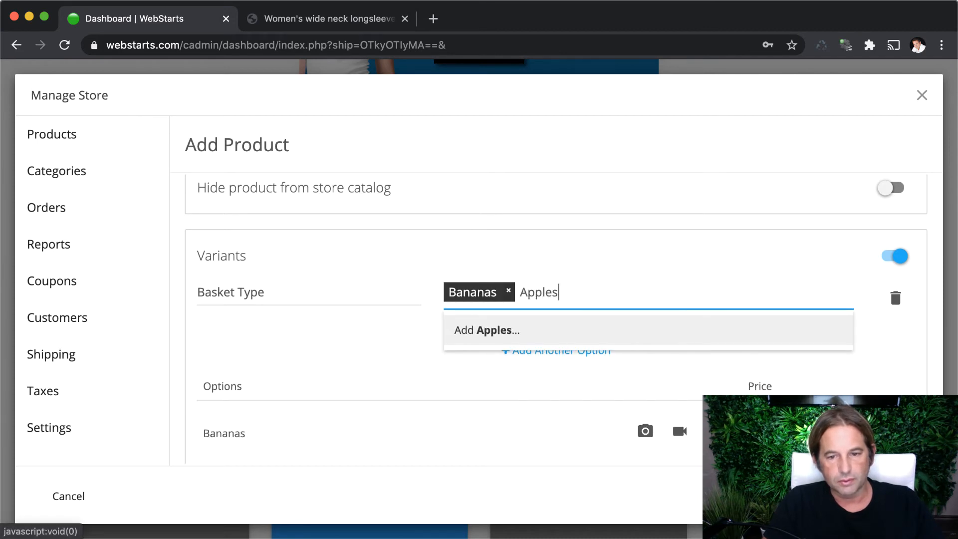
pyautogui.press('Return')
pyautogui.click(571, 290)
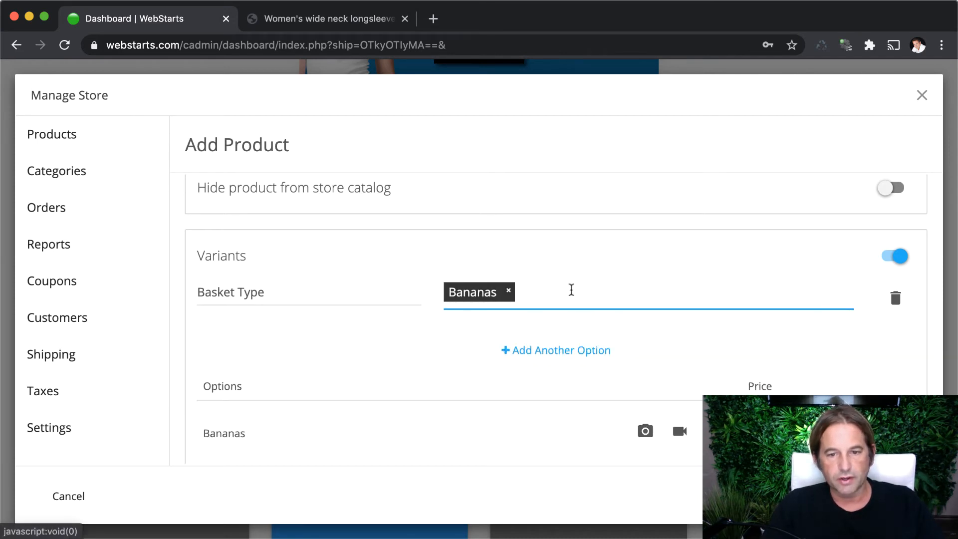
pyautogui.click(508, 291)
# Step: Rename the variant option as "Sizes" and give it the values Small, Medium and Large
pyautogui.tripleClick(324, 287)
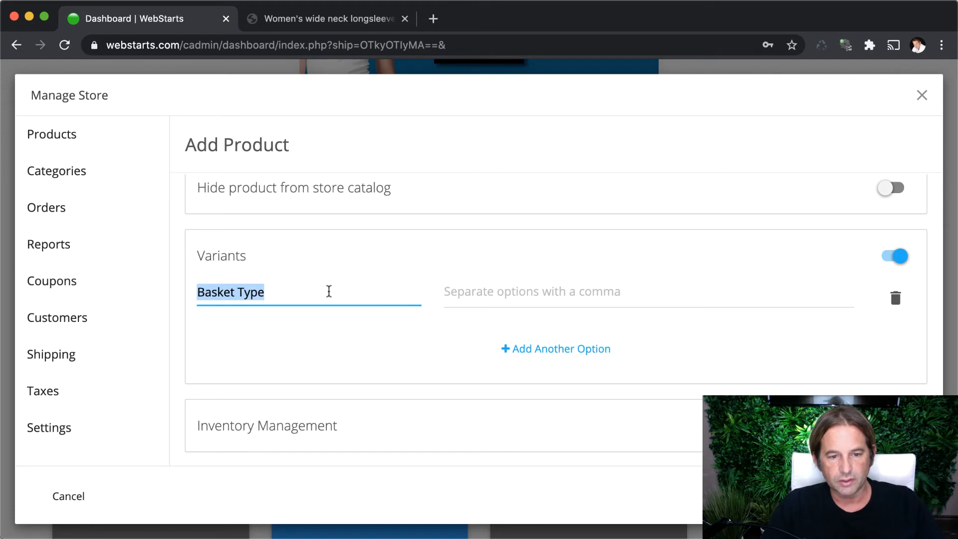
pyautogui.press('BackSpace')
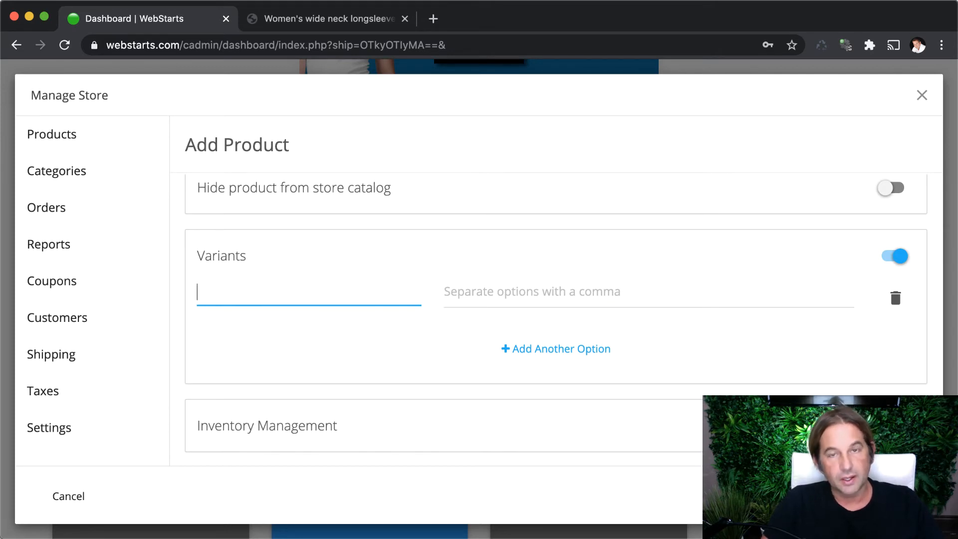
pyautogui.write('Sizes')
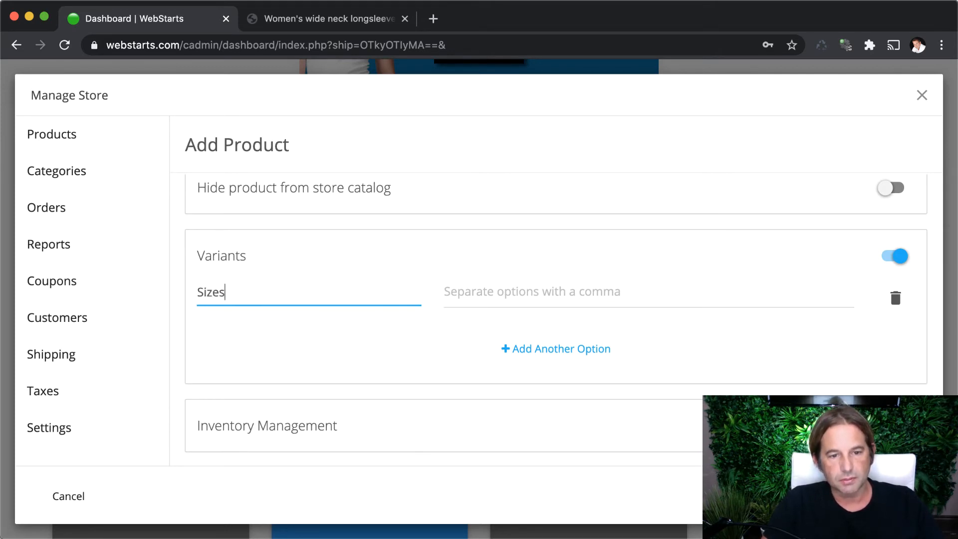
pyautogui.click(469, 291)
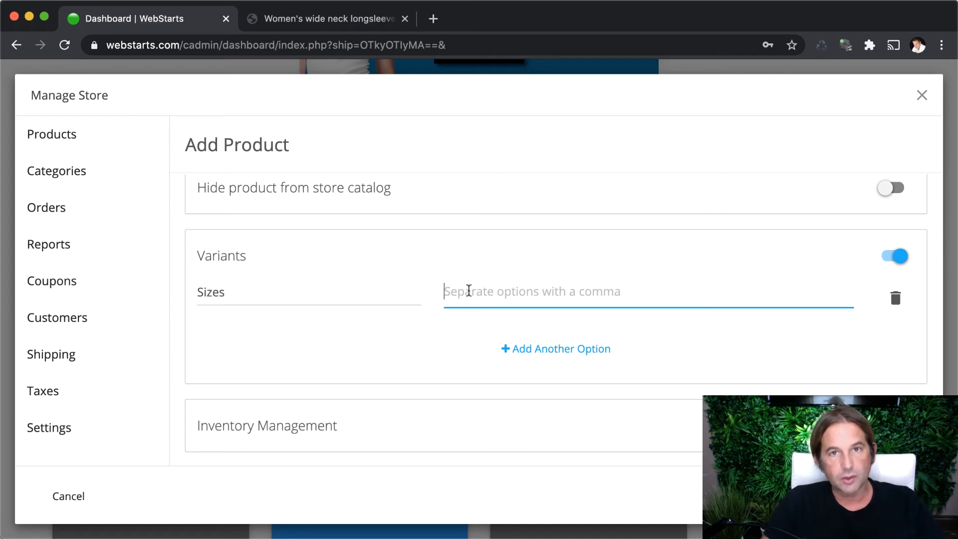
pyautogui.write('S')
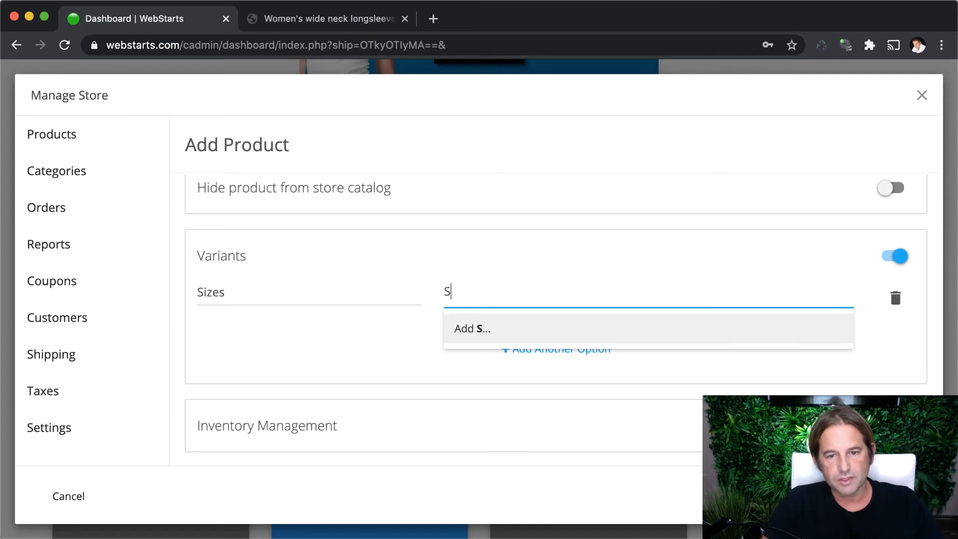
pyautogui.write('mall,Medium')
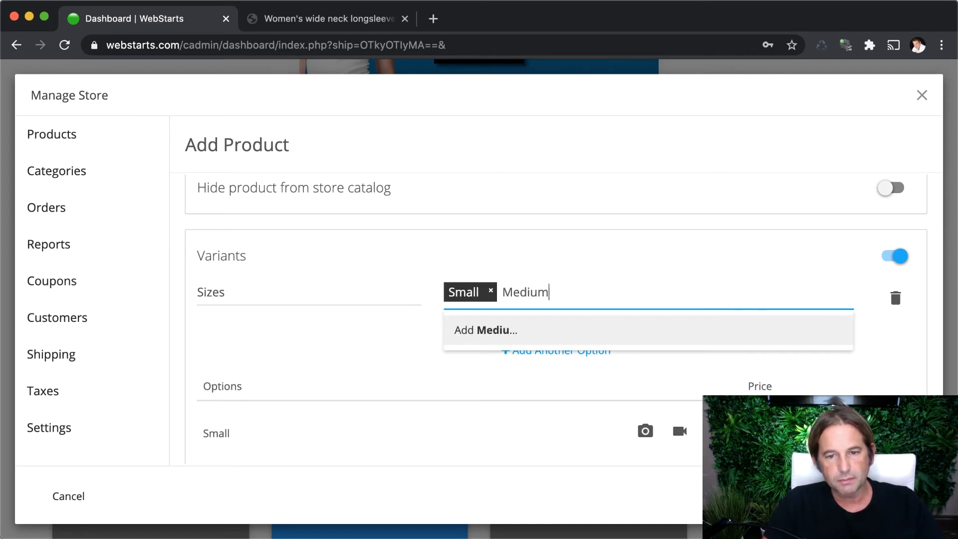
pyautogui.write(',Large,')
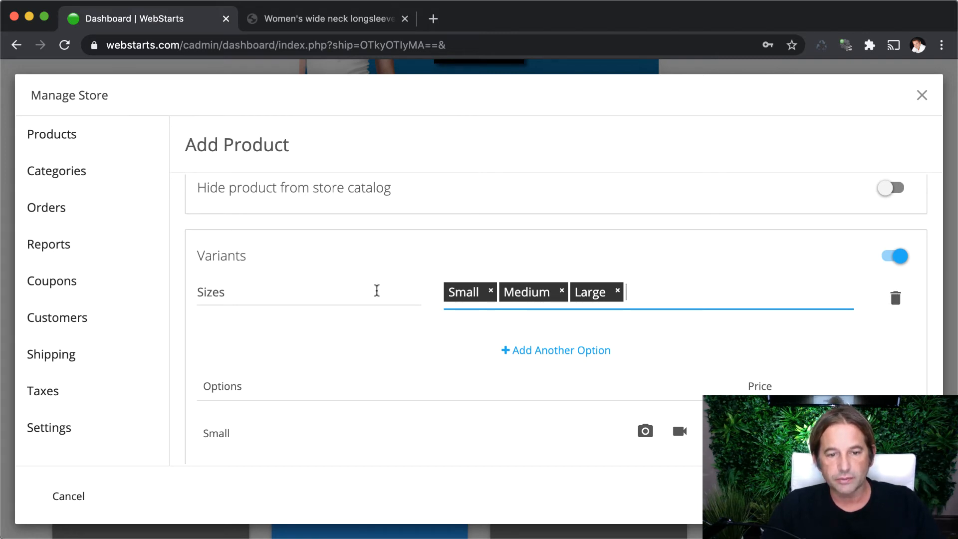
# Step: Add a second variant option, Color, with the values Blue, Yellow and Pink
pyautogui.click(532, 358)
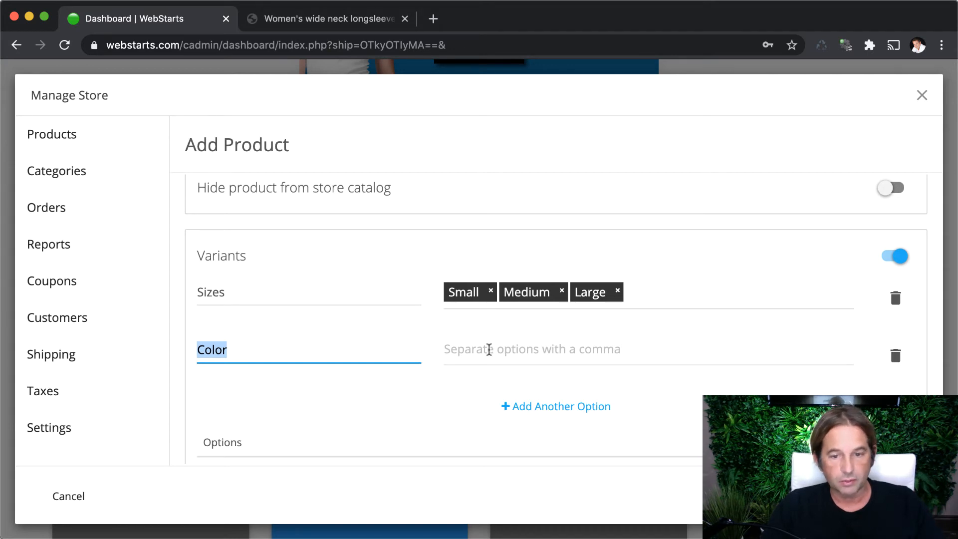
pyautogui.click(488, 349)
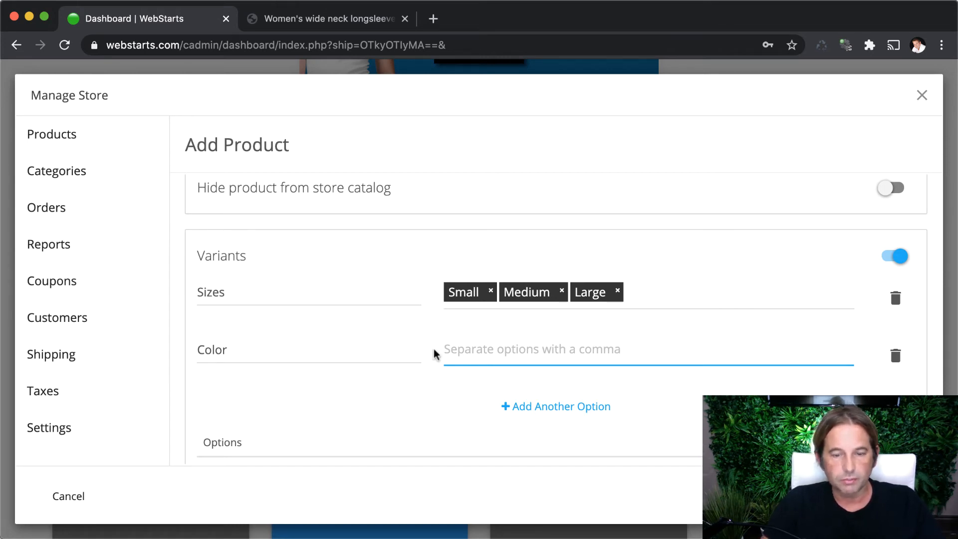
pyautogui.write('Blue')
pyautogui.press('Return')
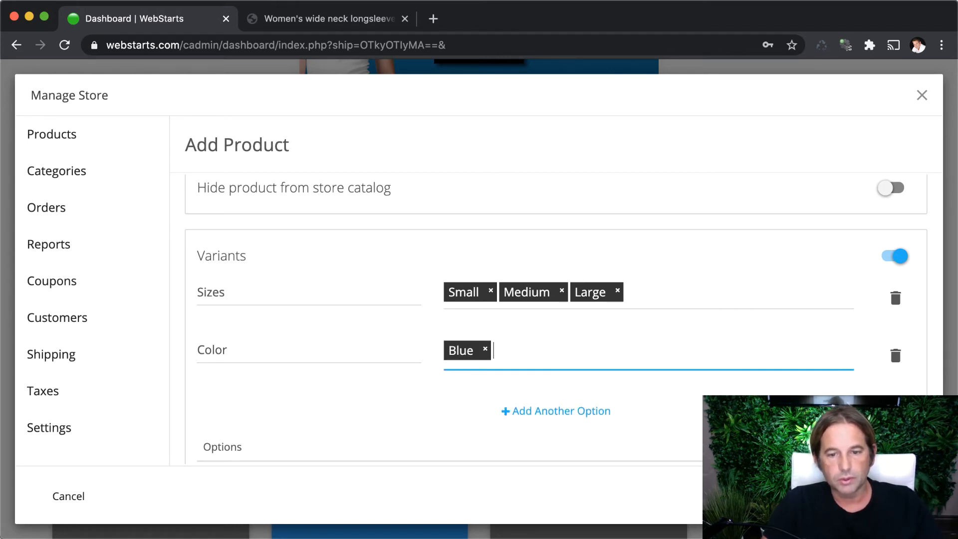
pyautogui.write('Yellow')
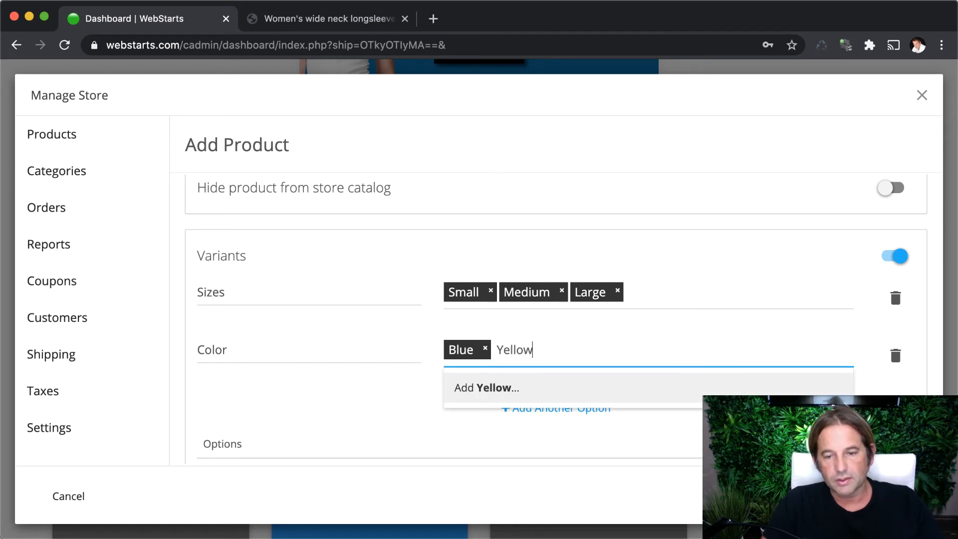
pyautogui.press('Return')
pyautogui.write('Pink')
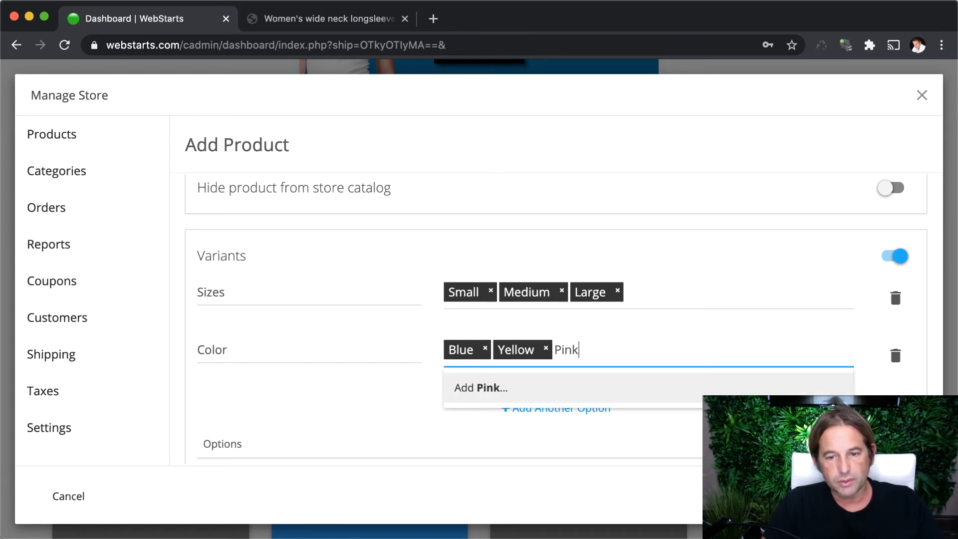
pyautogui.press('Return')
# Step: Add a third variant option, Material, with the values Cotton and Polyester
pyautogui.scroll(-1, 497, 368)
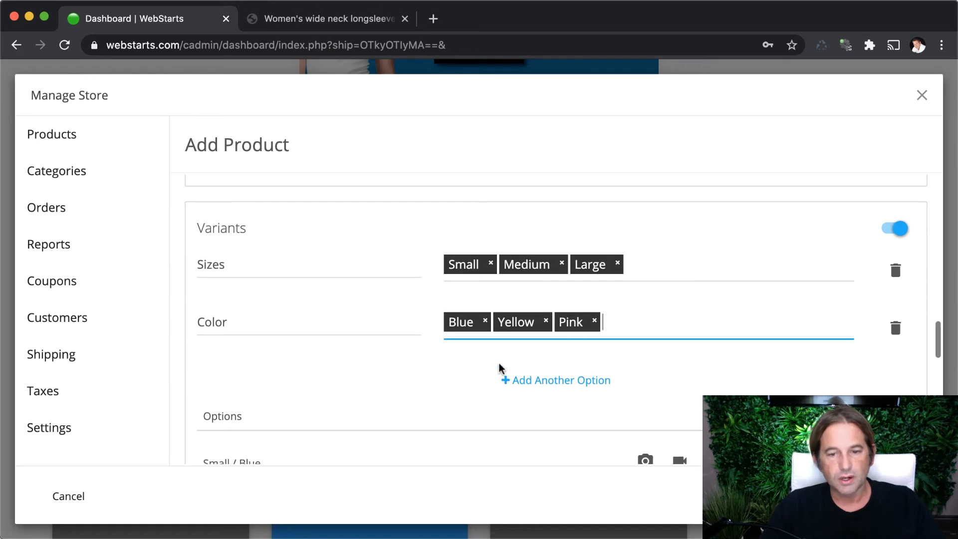
pyautogui.click(525, 375)
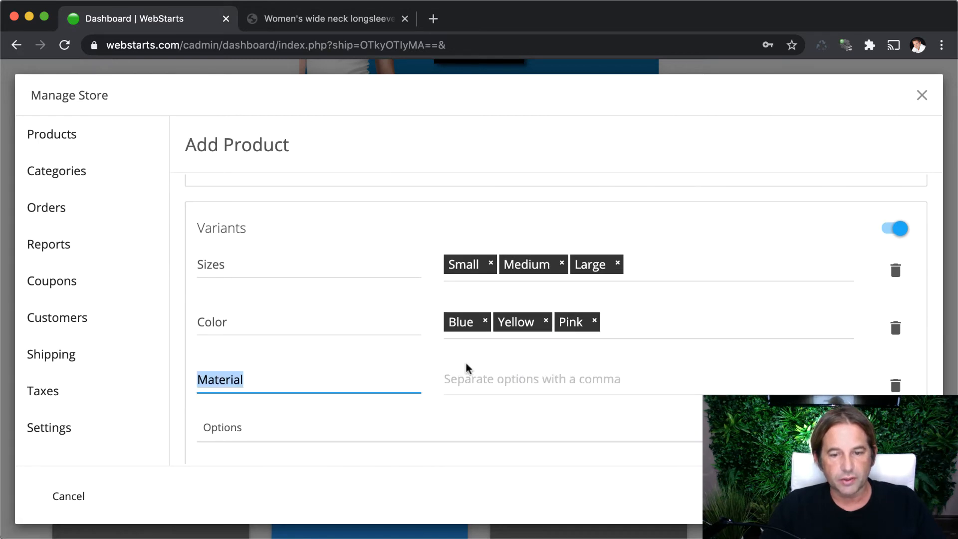
pyautogui.click(486, 367)
pyautogui.write('Cotton')
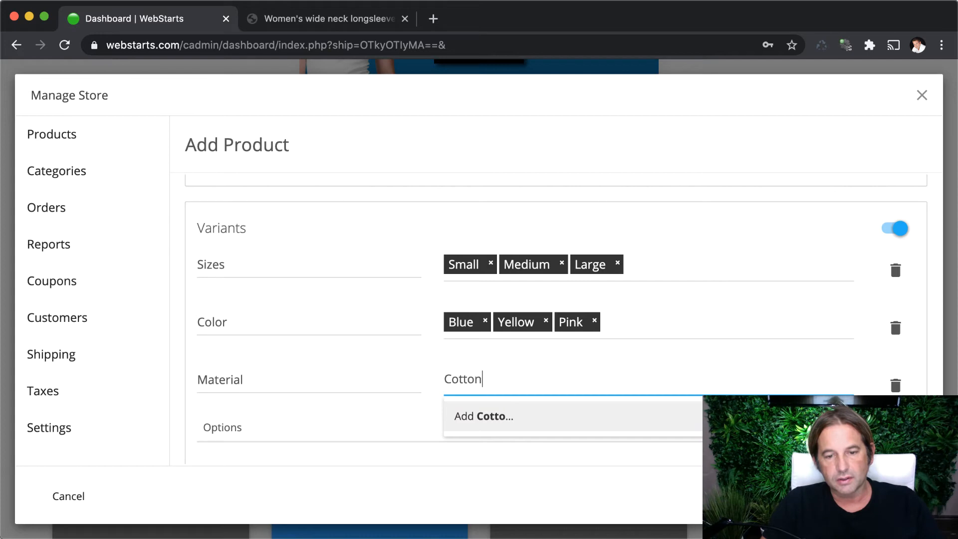
pyautogui.press('Return')
pyautogui.write('P')
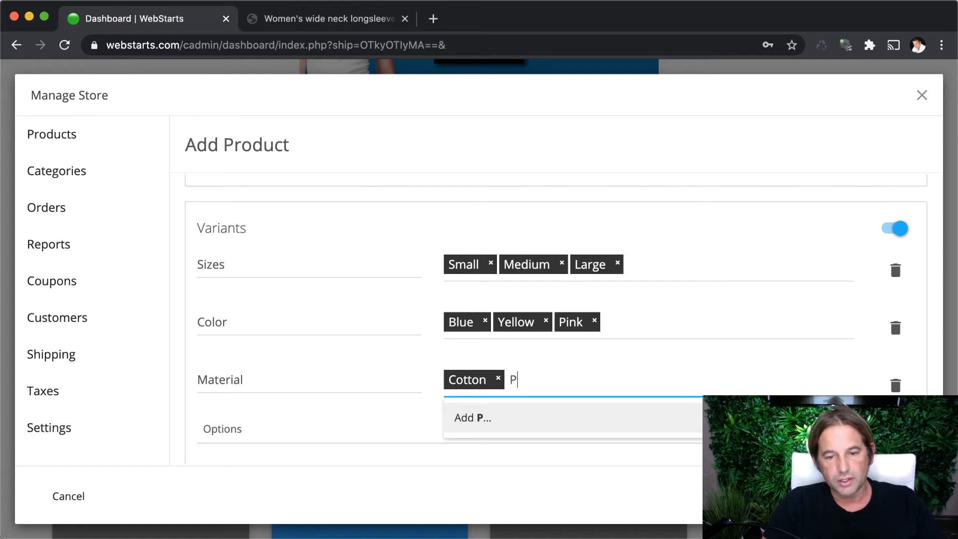
pyautogui.write('olyester')
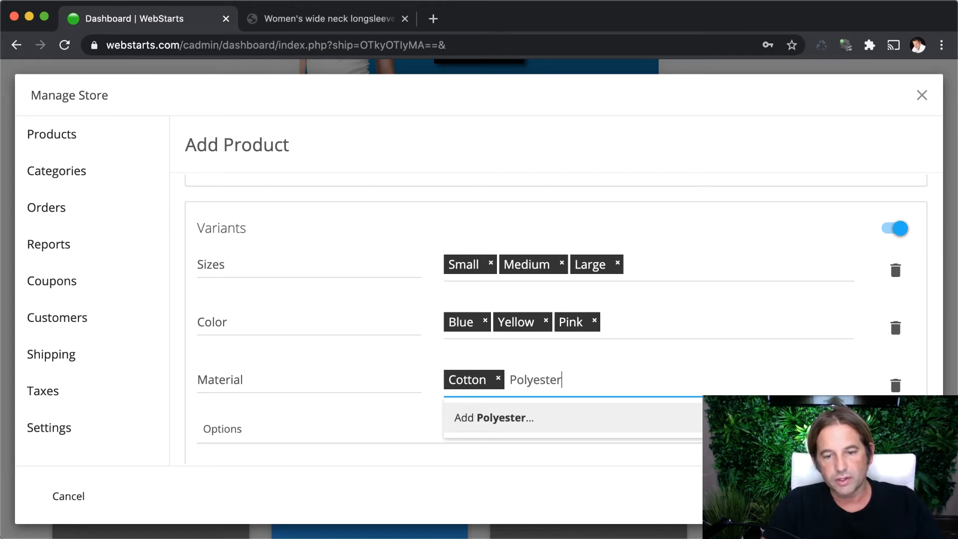
pyautogui.press('Return')
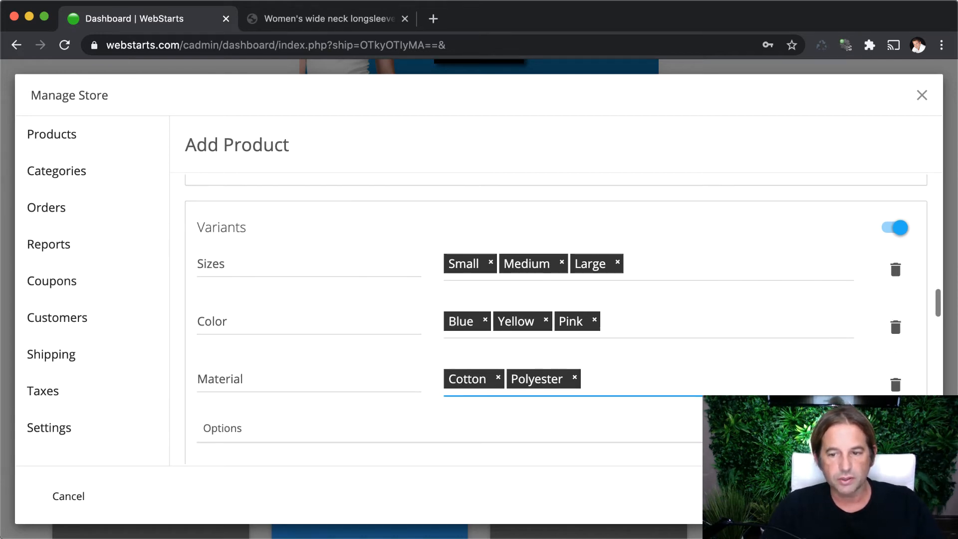
# Step: Assign the blue long-sleeve shirt image from the file manager to the Small / Blue / Cotton variant
pyautogui.scroll(-3, 554, 320)
pyautogui.scroll(-1, 554, 319)
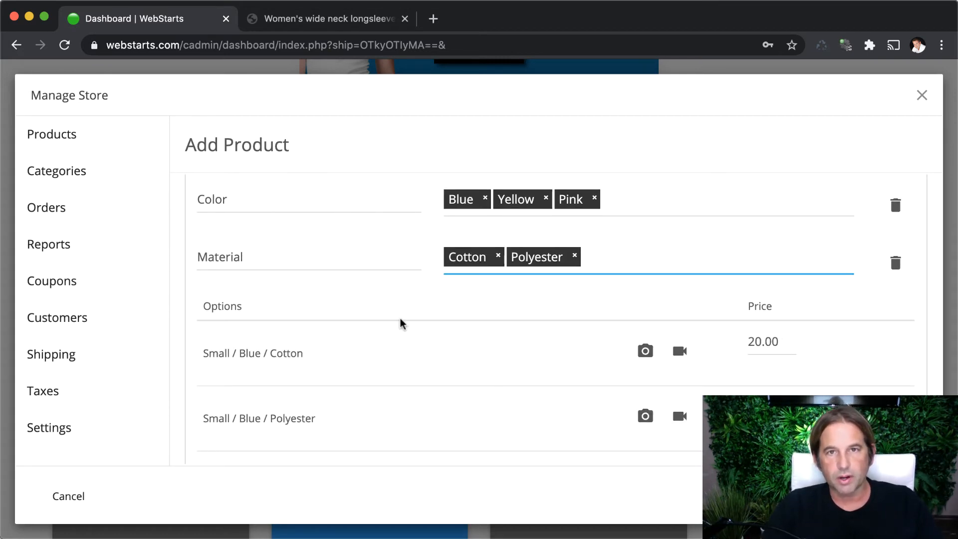
pyautogui.scroll(-1, 428, 375)
pyautogui.scroll(-3, 428, 375)
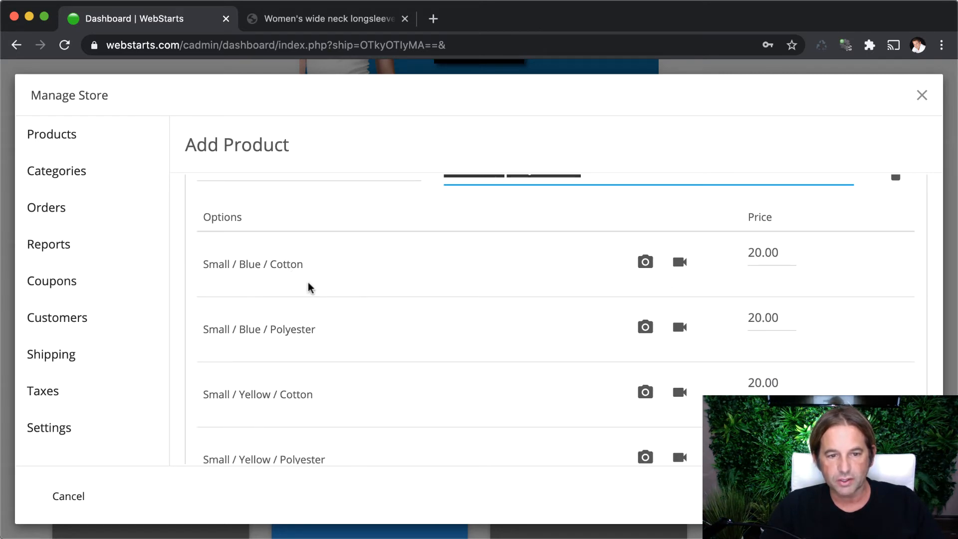
pyautogui.click(208, 265)
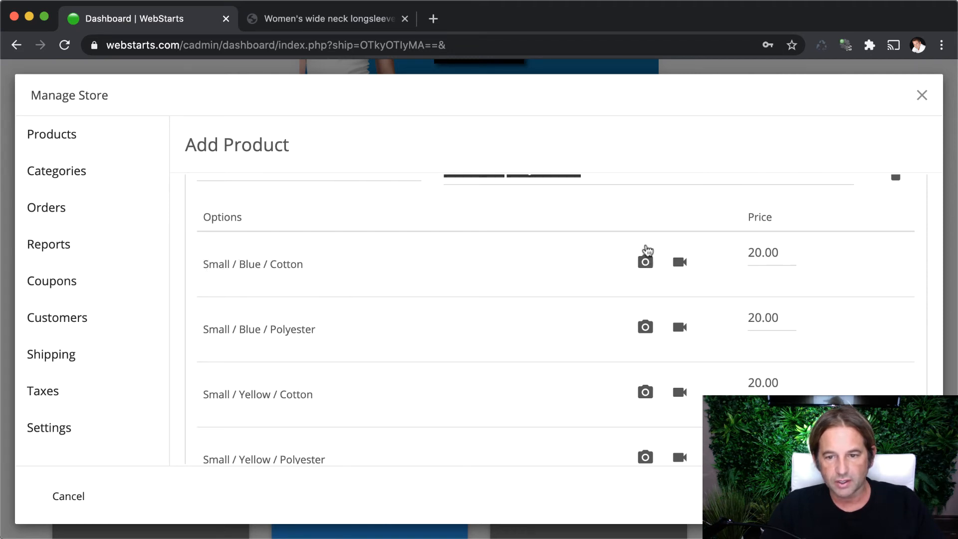
pyautogui.click(644, 265)
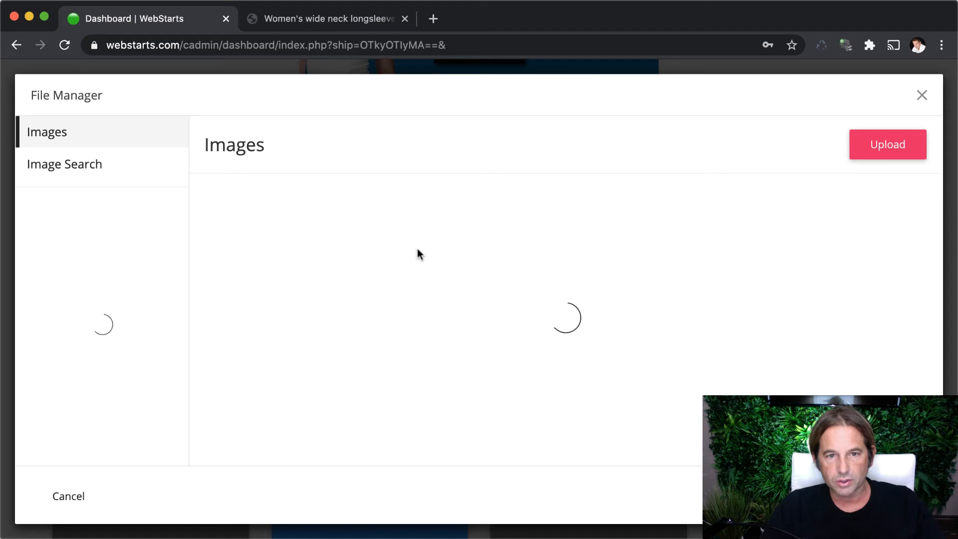
pyautogui.scroll(-5, 414, 253)
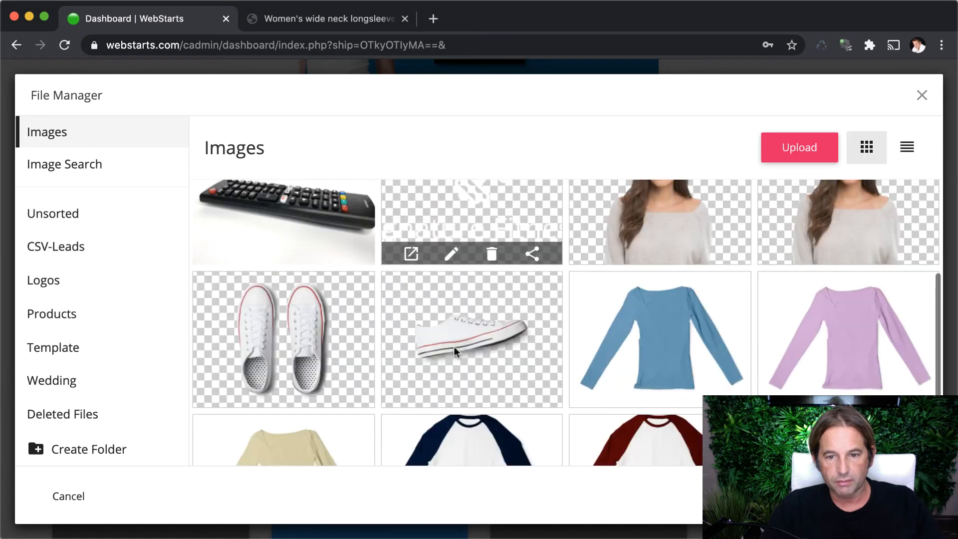
pyautogui.click(647, 276)
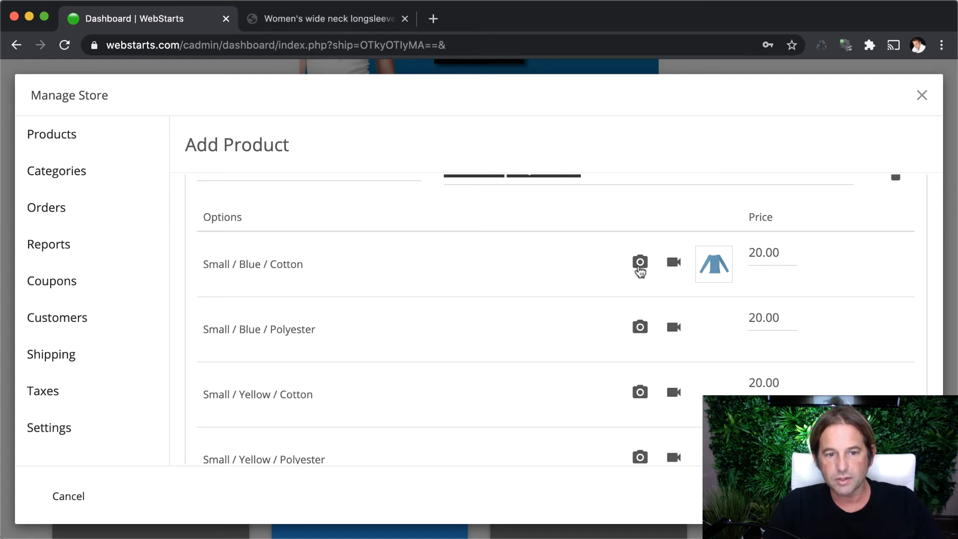
# Step: Set the price of the Large / Blue / Cotton variant to 25.00
pyautogui.click(778, 254)
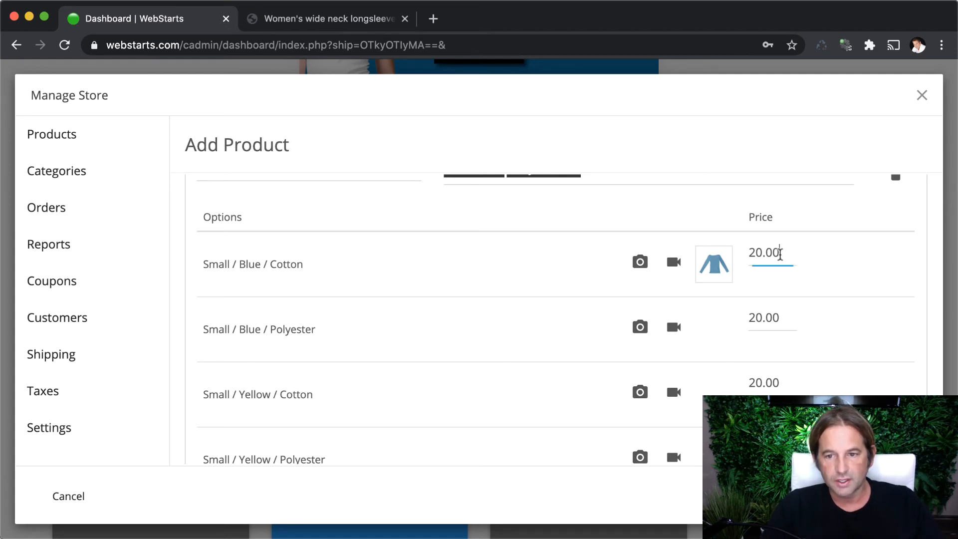
pyautogui.doubleClick(779, 253)
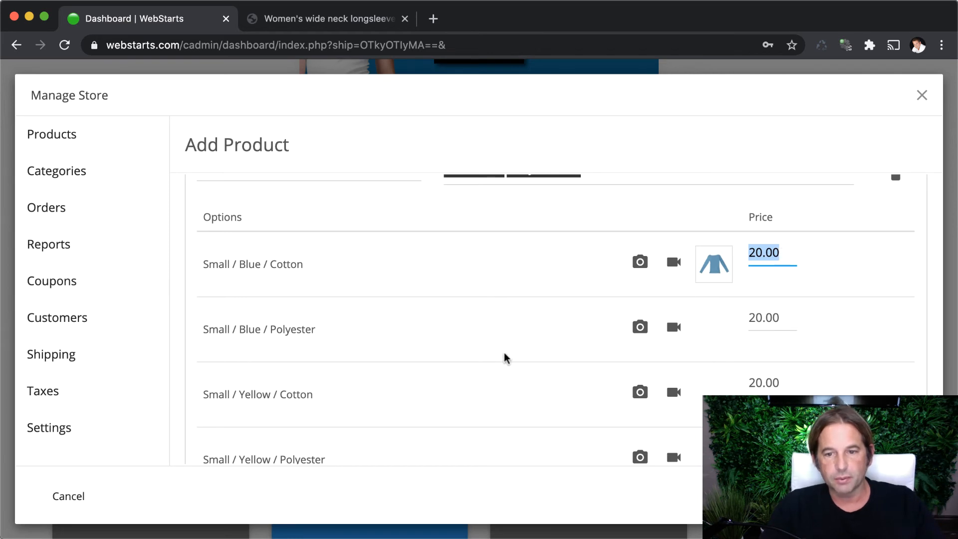
pyautogui.scroll(-5, 507, 359)
pyautogui.scroll(-10, 507, 359)
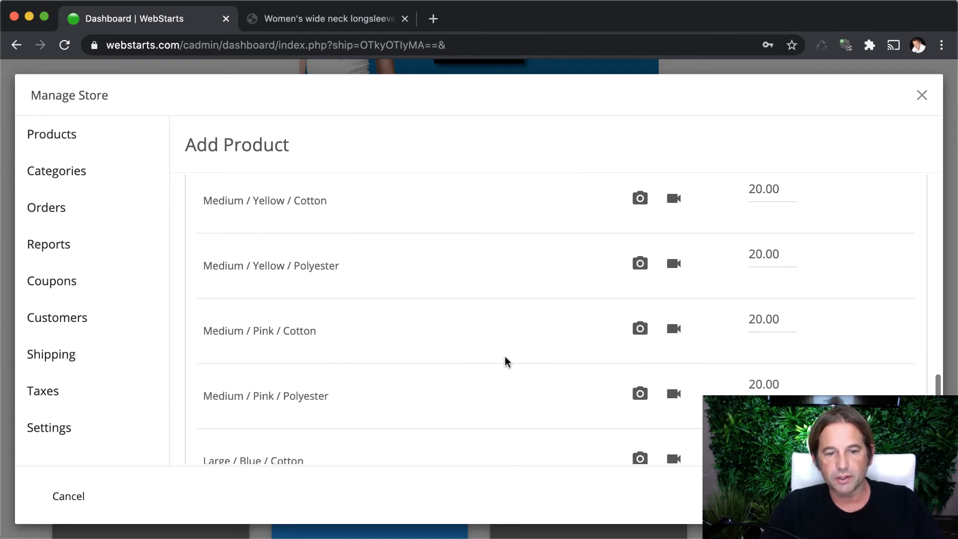
pyautogui.scroll(2, 506, 357)
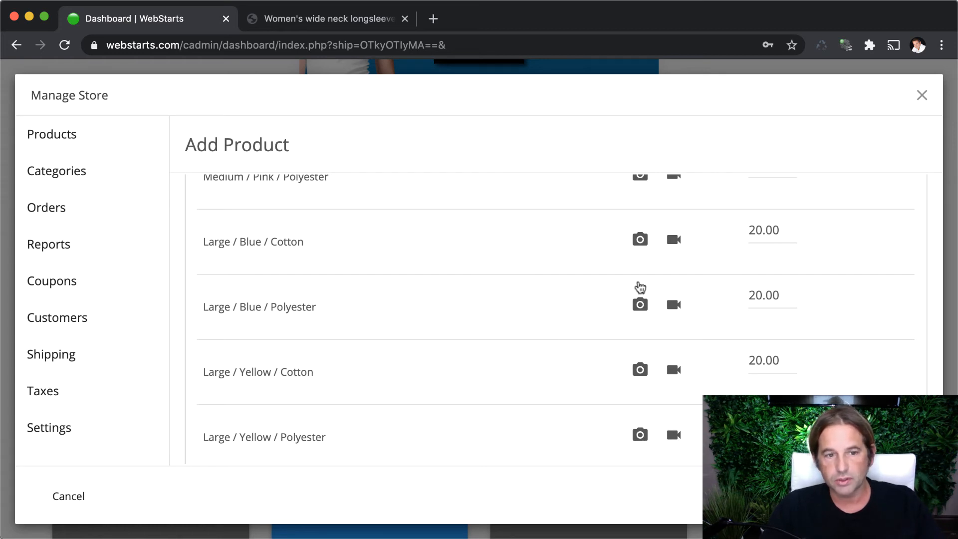
pyautogui.doubleClick(773, 230)
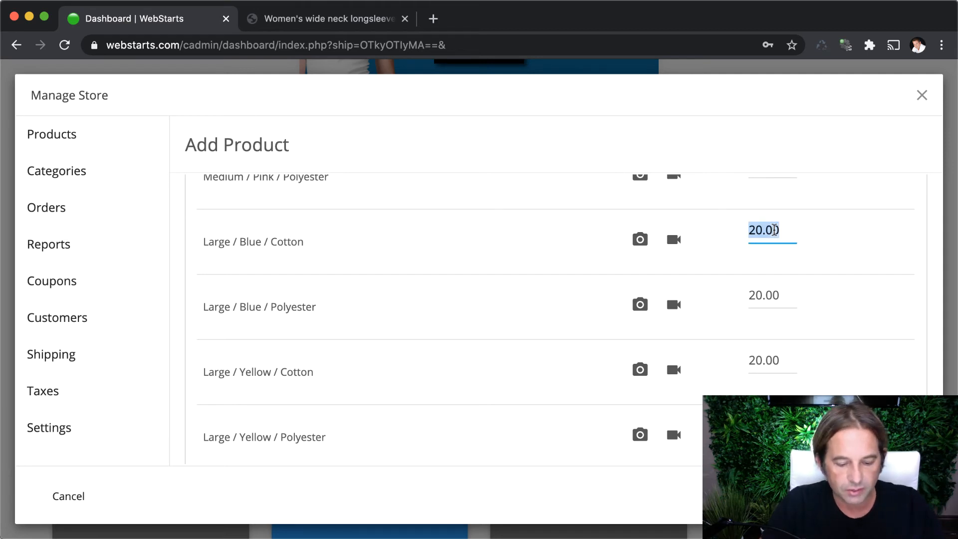
pyautogui.write('25')
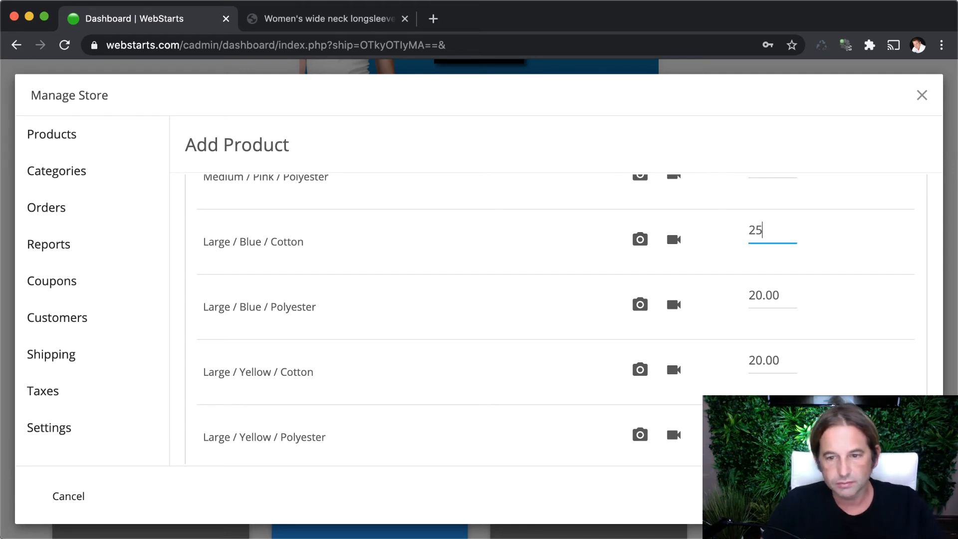
pyautogui.write('.00')
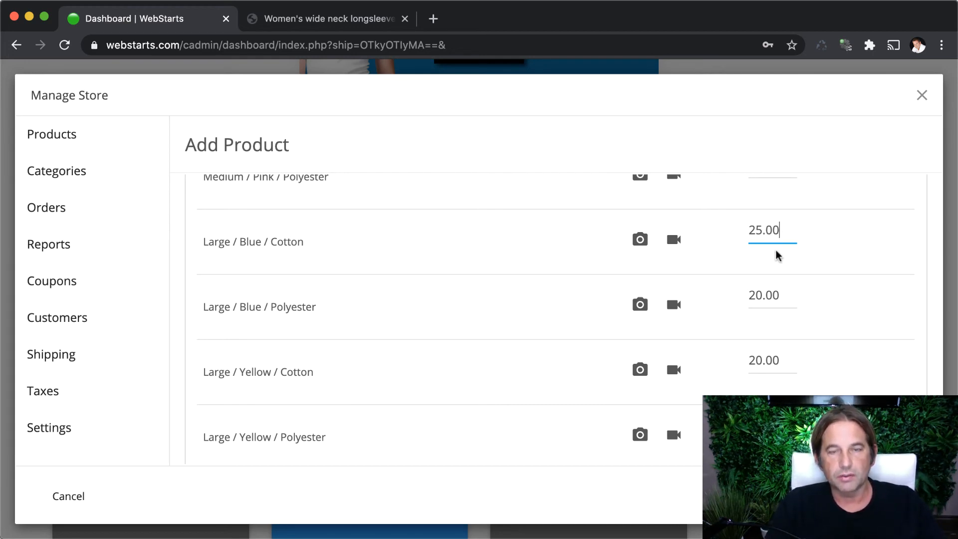
pyautogui.click(564, 338)
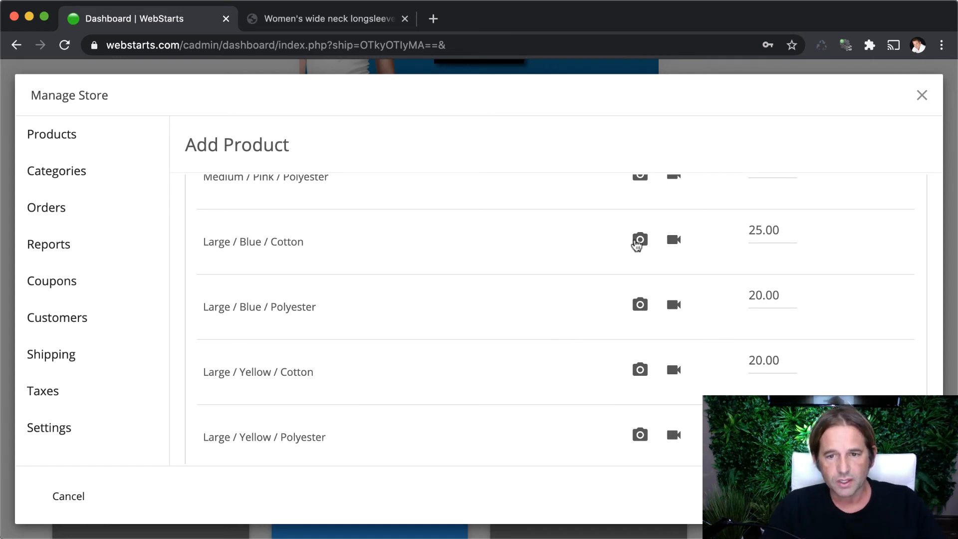
# Step: Assign the yellow long-sleeve shirt image to the Large / Yellow / Cotton variant and create the product
pyautogui.click(639, 240)
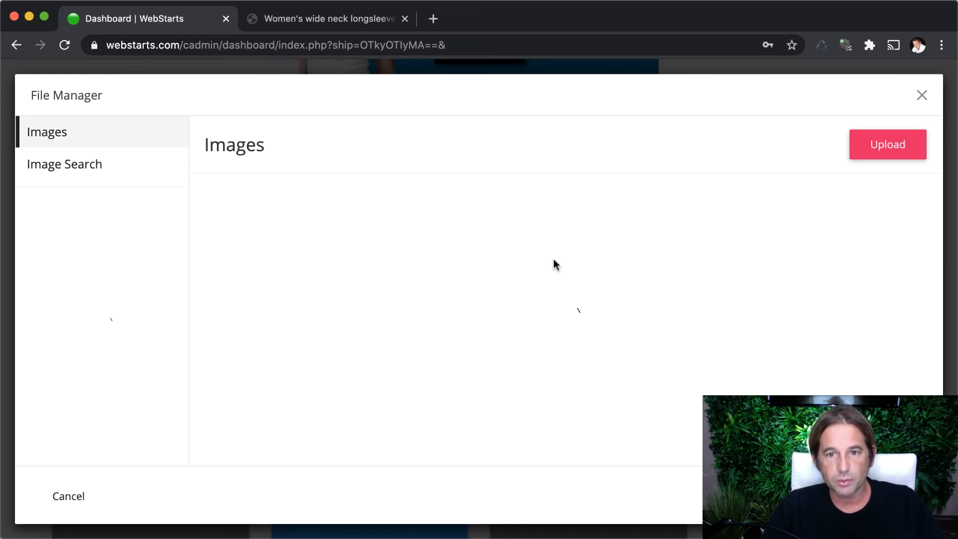
pyautogui.click(921, 95)
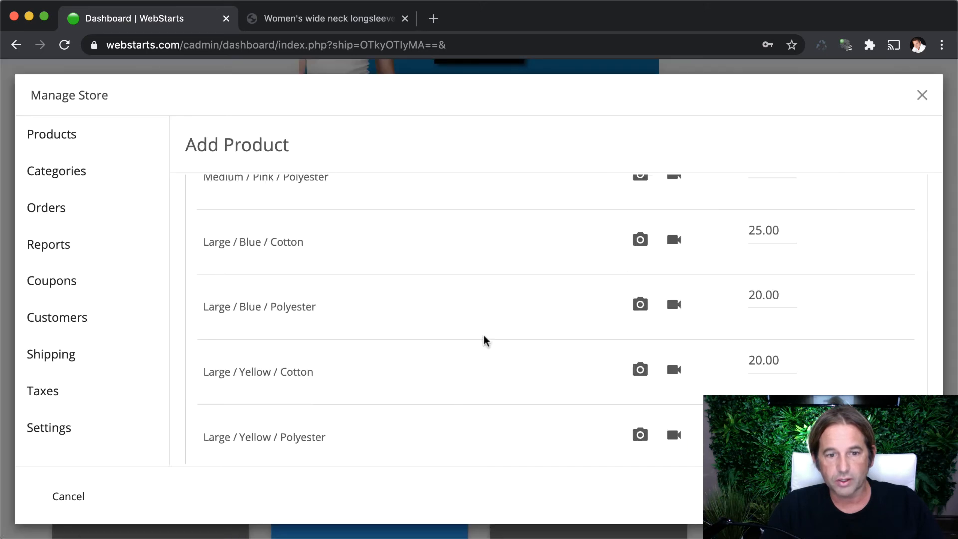
pyautogui.click(640, 370)
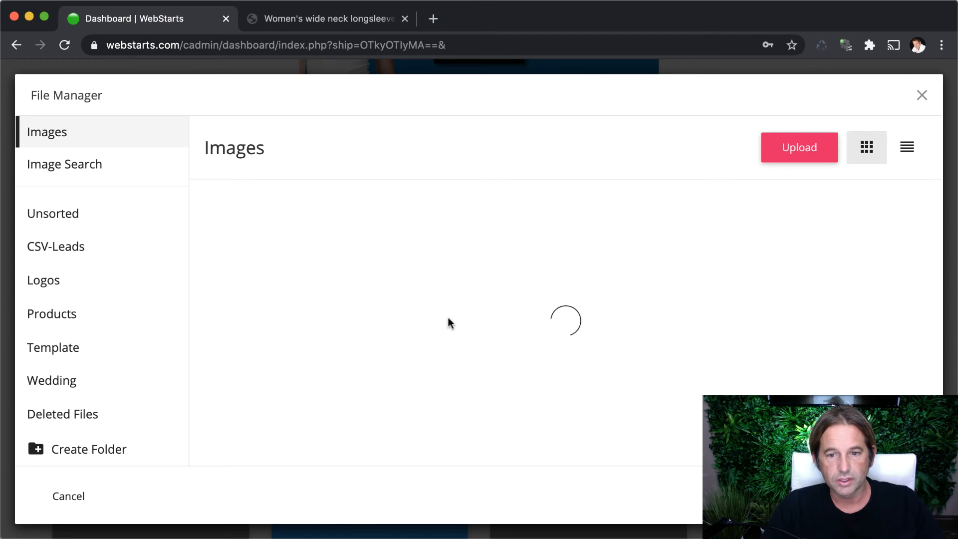
pyautogui.scroll(-2, 477, 338)
pyautogui.scroll(-4, 477, 338)
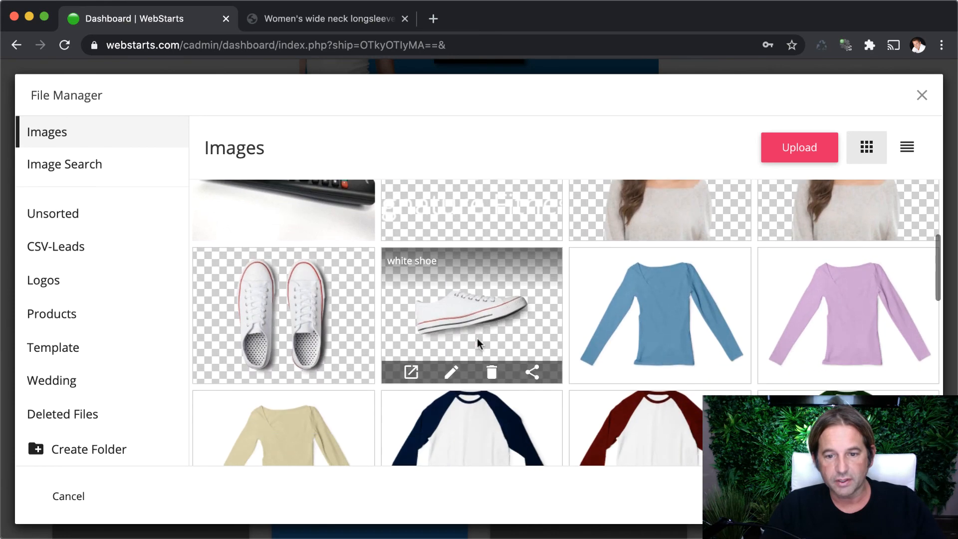
pyautogui.click(282, 424)
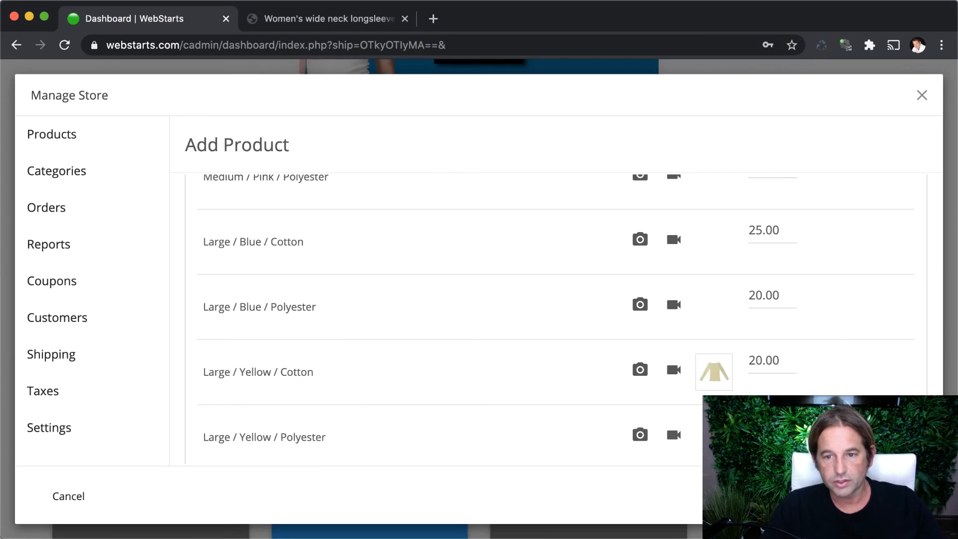
pyautogui.scroll(-6, 680, 391)
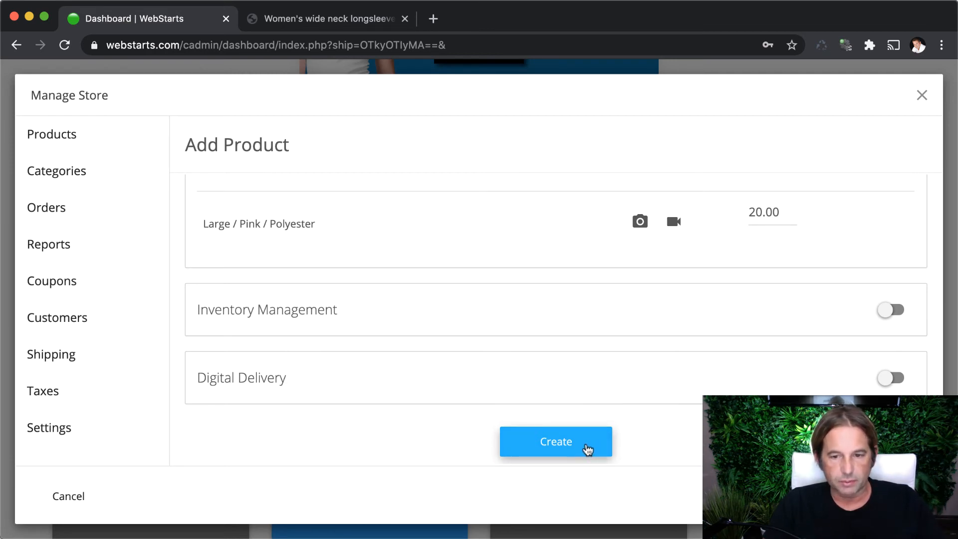
pyautogui.click(560, 447)
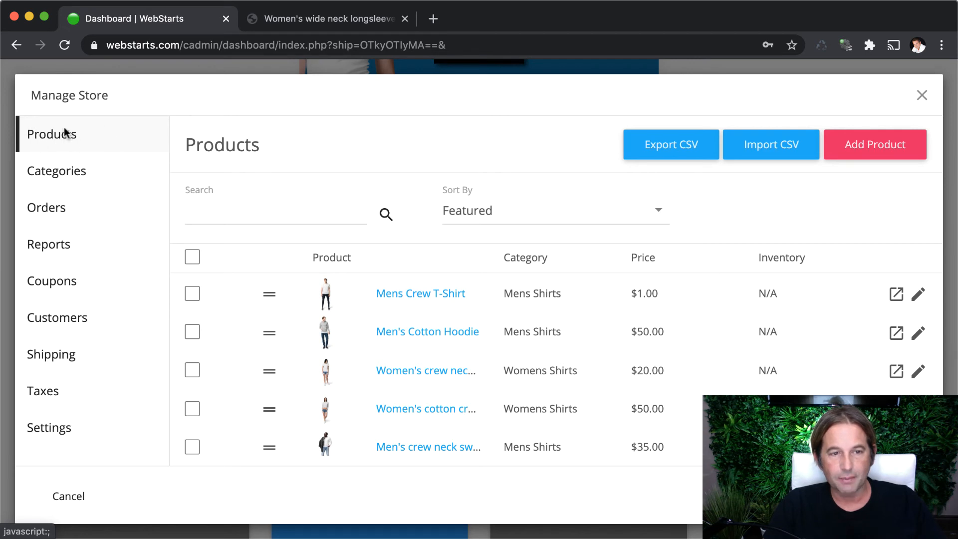
# Step: Find Crew Neck T-Shirt in the store's product list and open its storefront page
pyautogui.scroll(-4, 484, 392)
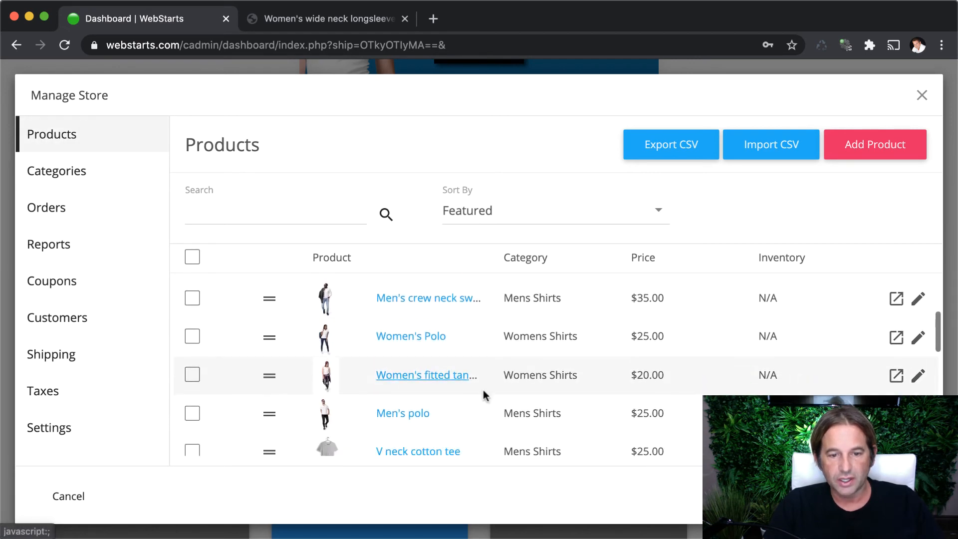
pyautogui.scroll(-10, 482, 395)
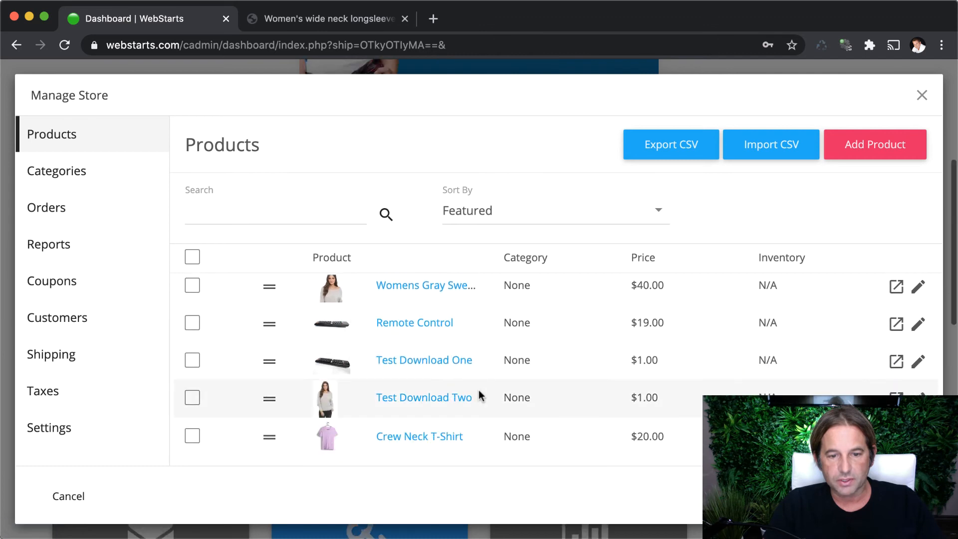
pyautogui.scroll(10, 587, 375)
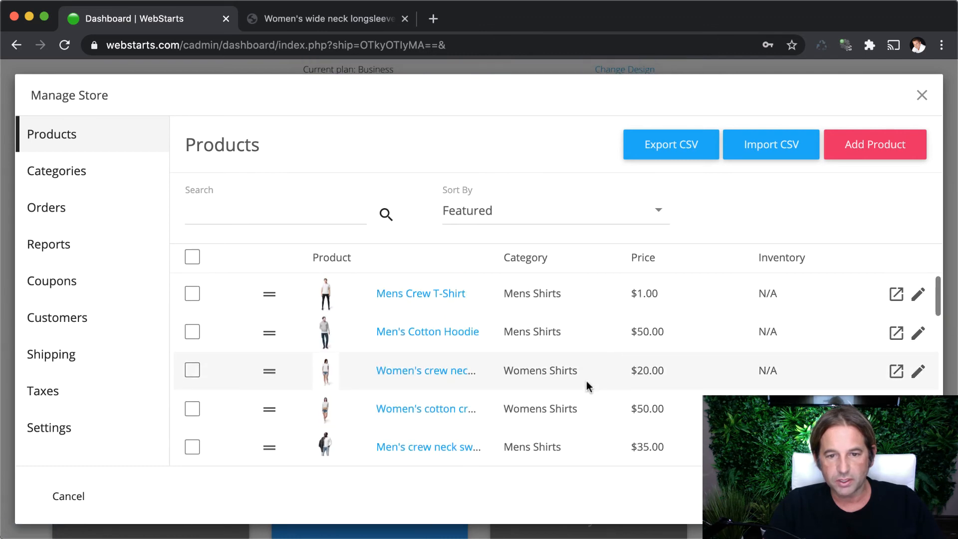
pyautogui.scroll(-2, 585, 381)
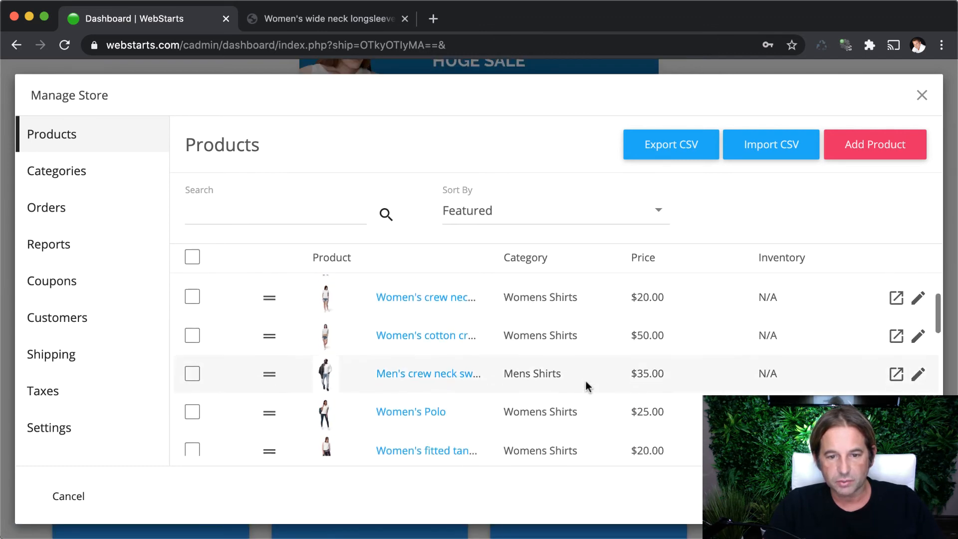
pyautogui.scroll(-5, 585, 381)
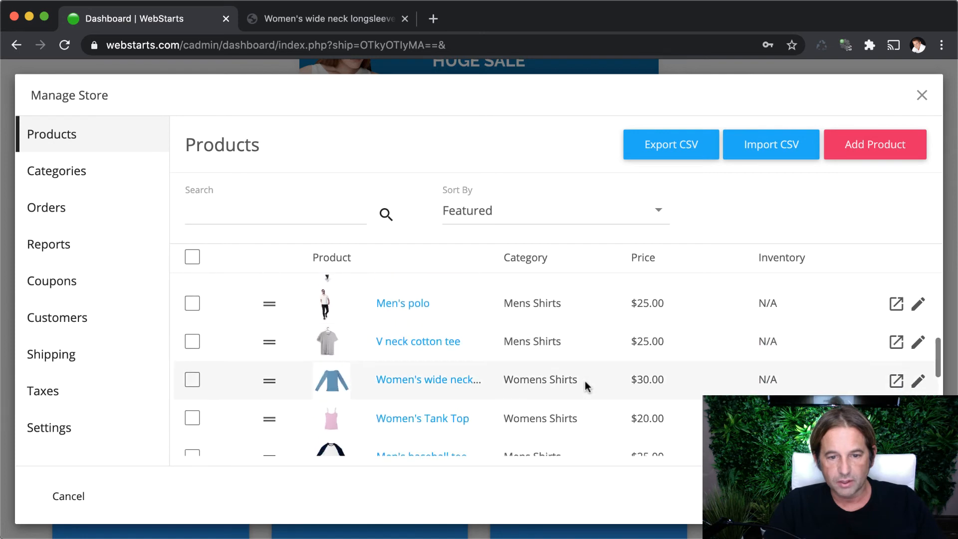
pyautogui.scroll(-5, 423, 336)
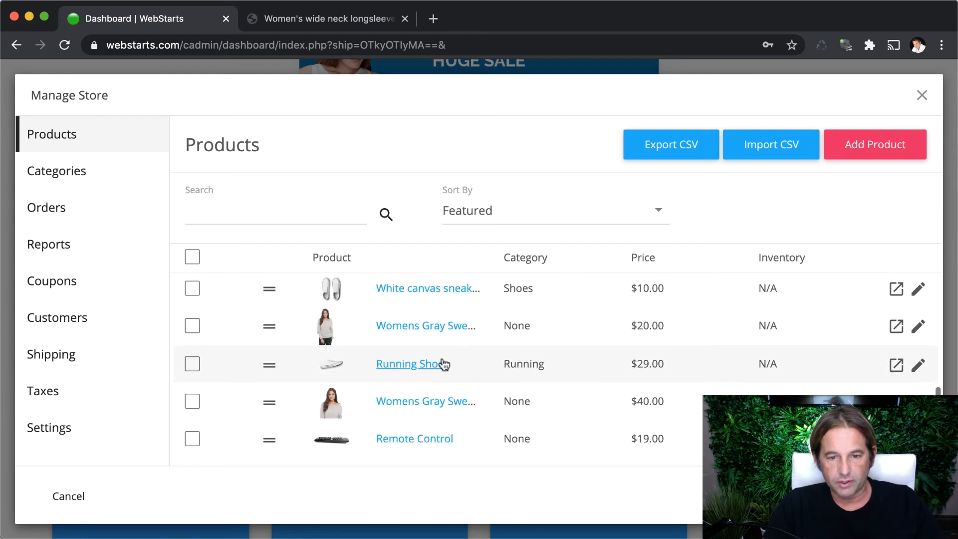
pyautogui.scroll(-3, 443, 363)
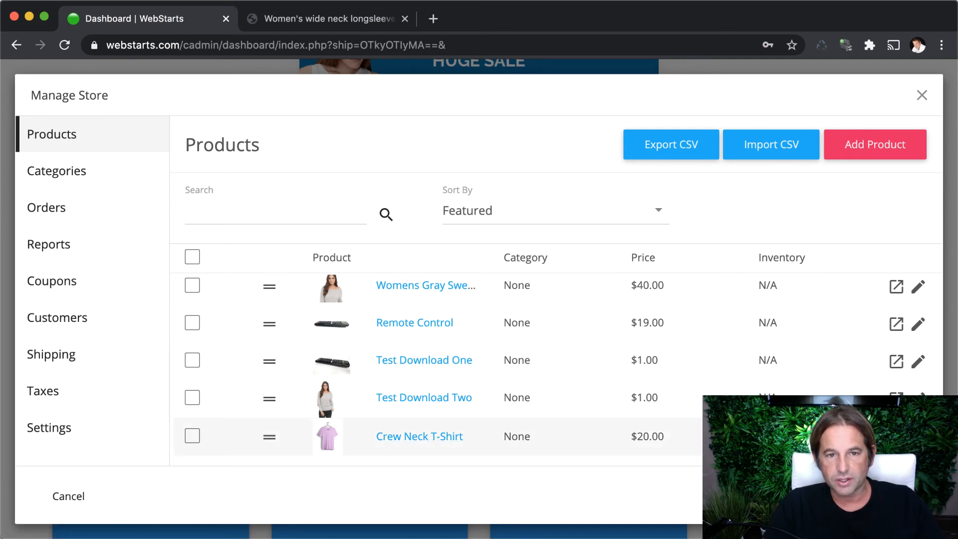
pyautogui.click(897, 437)
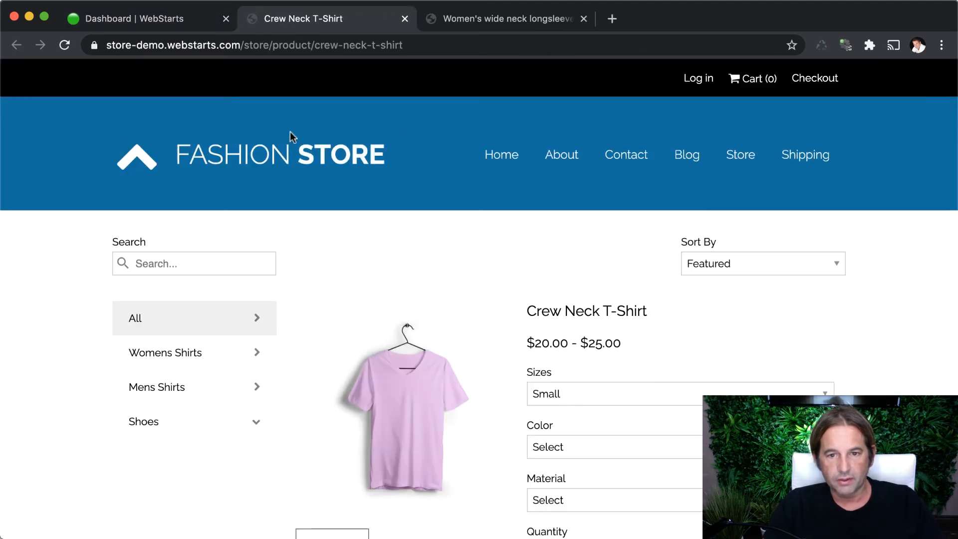
# Step: Preview the Large / Yellow / Cotton variant on the Crew Neck T-Shirt product page
pyautogui.scroll(-3, 378, 340)
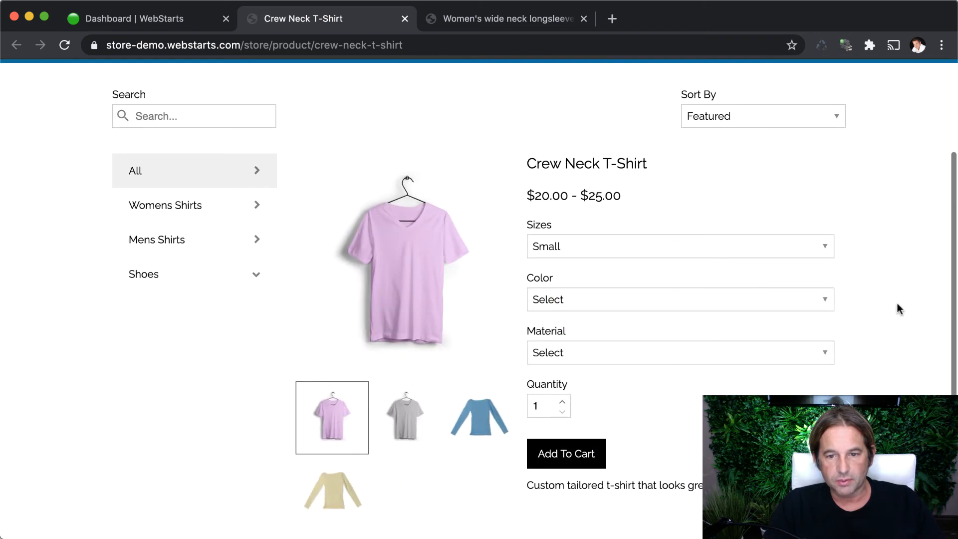
pyautogui.click(598, 251)
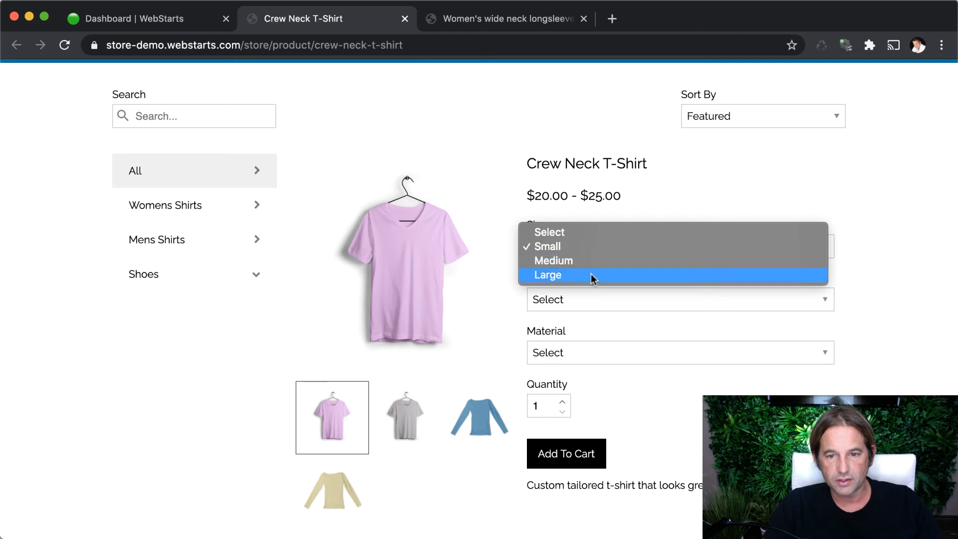
pyautogui.click(590, 273)
pyautogui.click(589, 300)
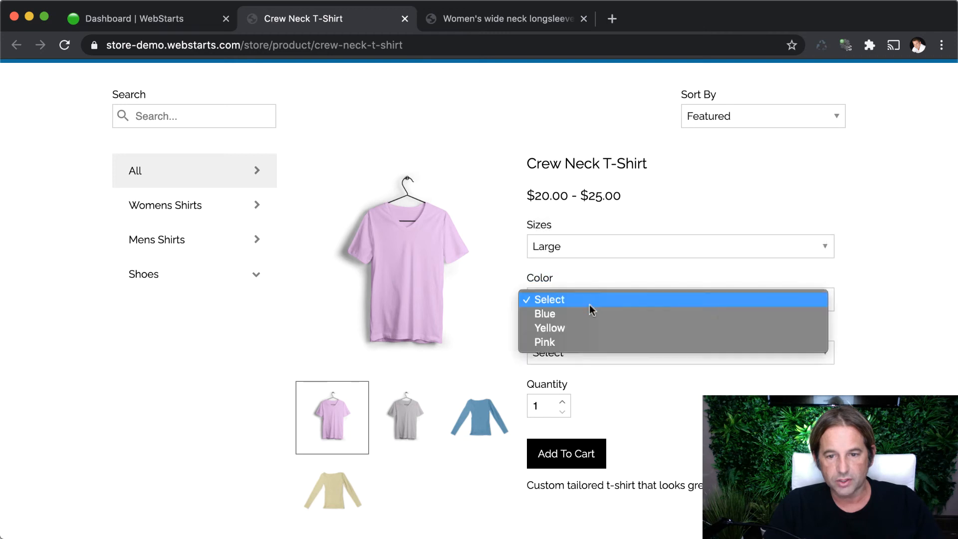
pyautogui.click(584, 327)
pyautogui.click(583, 353)
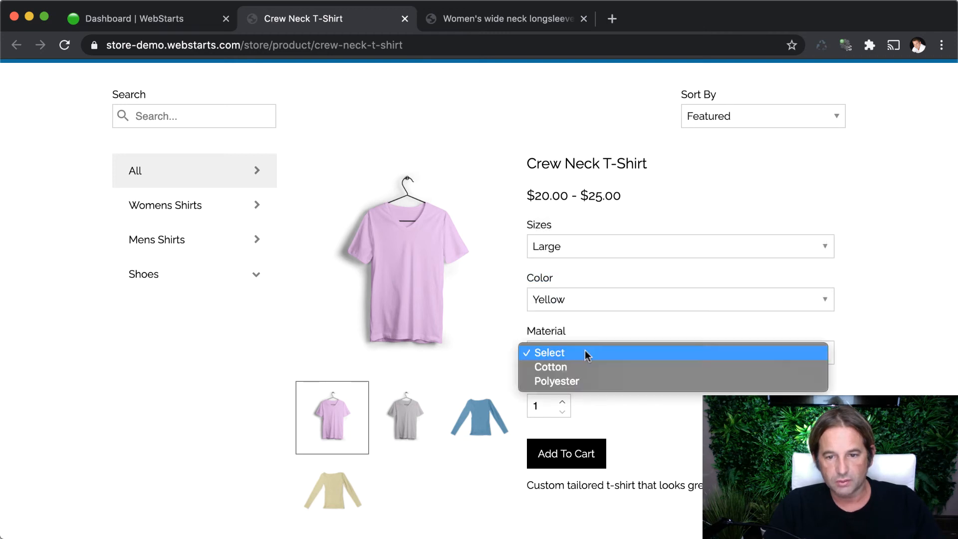
pyautogui.click(587, 367)
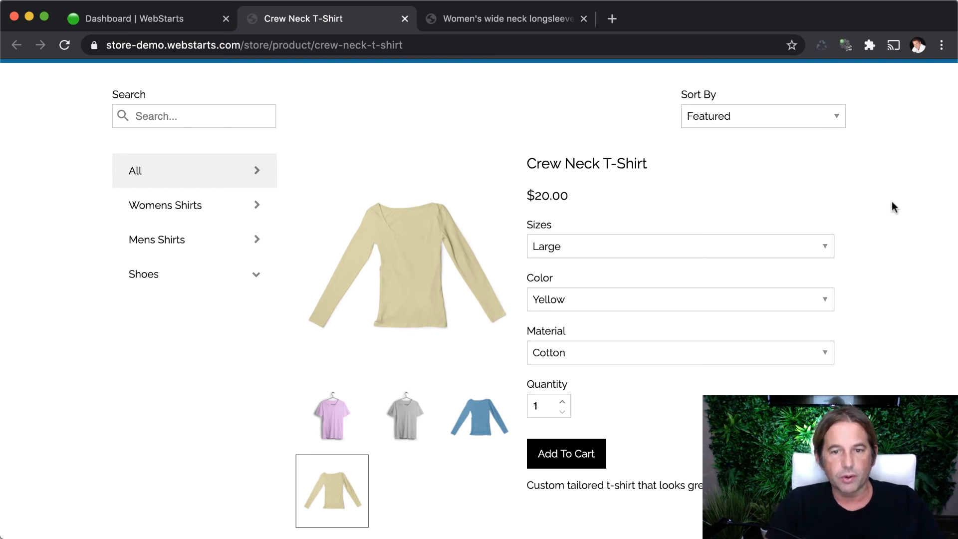
# Step: Change the product's color to Blue, and view the variant tied to the blue long-sleeve thumbnail
pyautogui.click(746, 299)
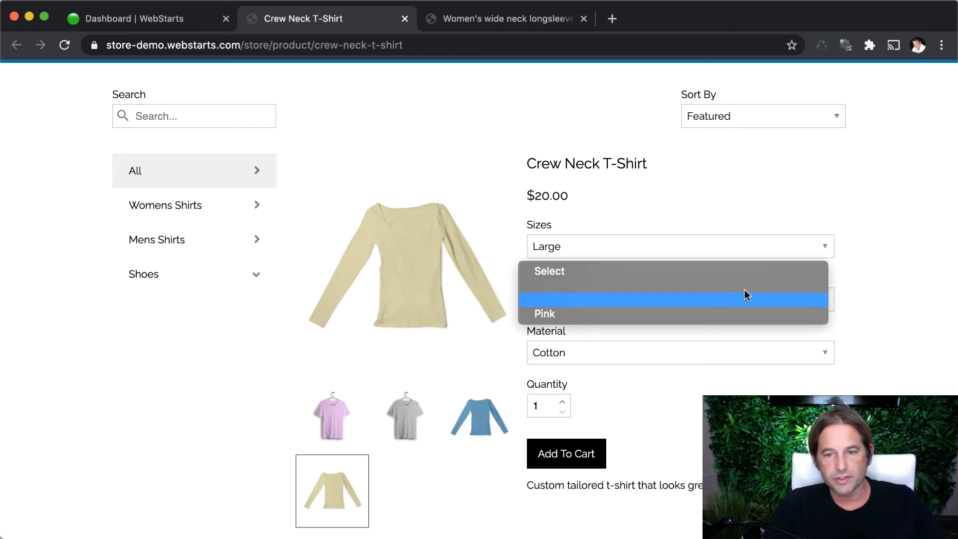
pyautogui.click(702, 286)
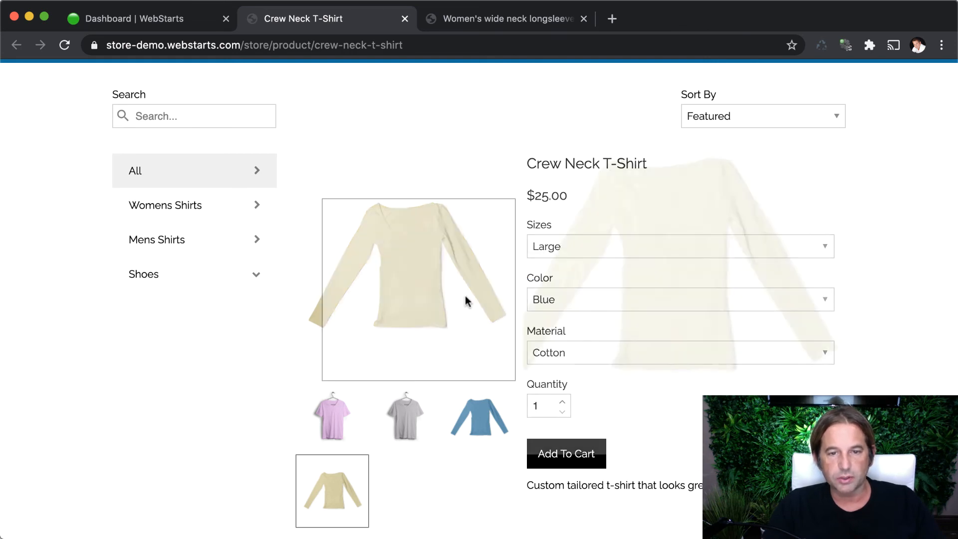
pyautogui.click(481, 429)
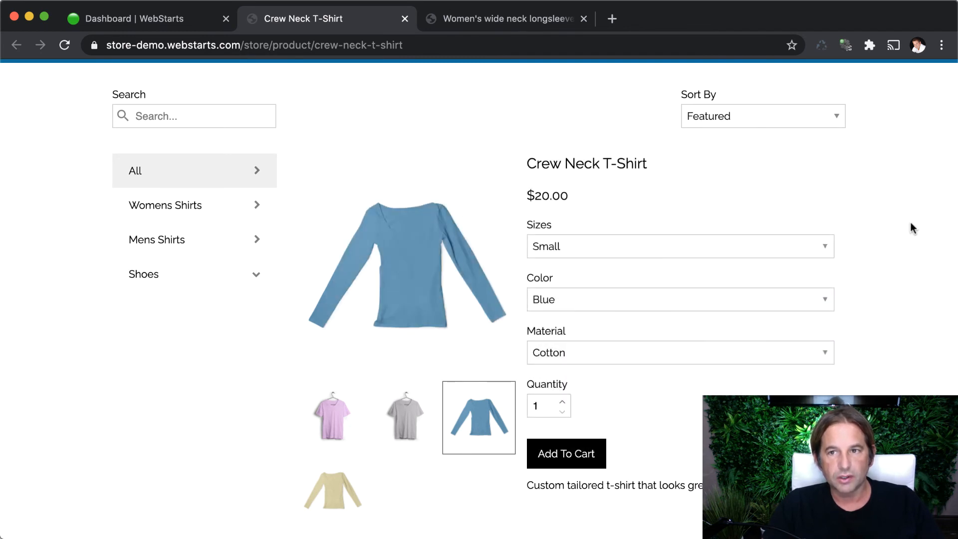
pyautogui.scroll(3, 828, 231)
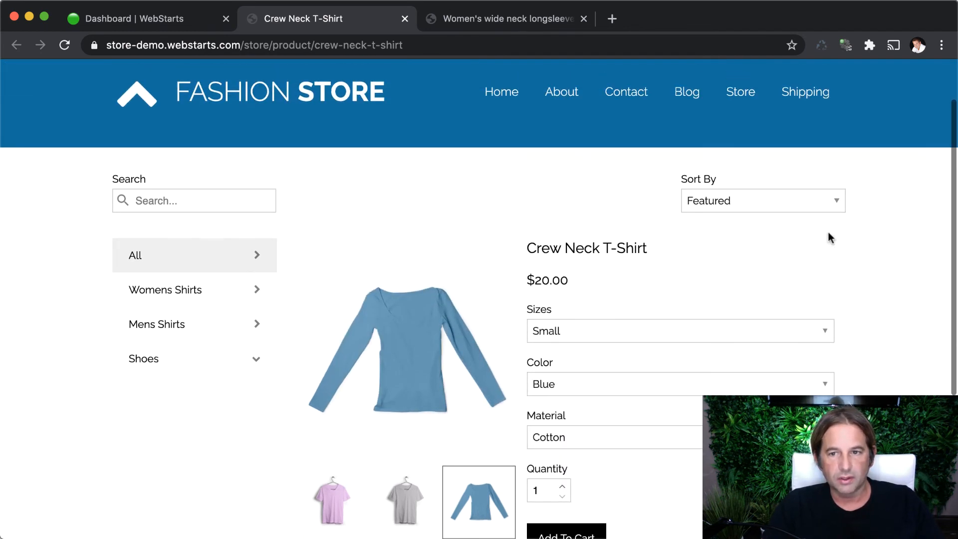
pyautogui.scroll(1, 837, 235)
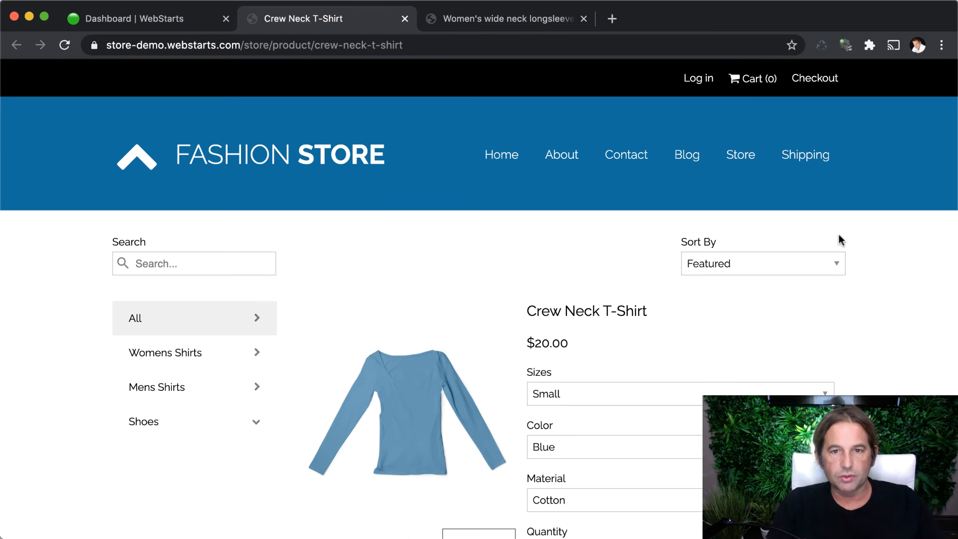
# Step: Close the Crew Neck T-Shirt page and the store manager, and open the store-demo site in the site editor
pyautogui.click(405, 19)
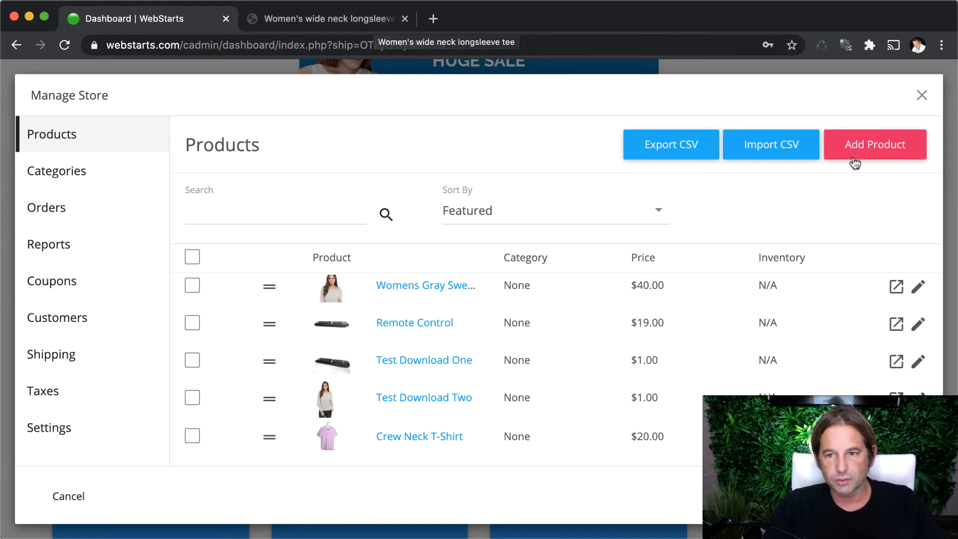
pyautogui.click(922, 96)
pyautogui.scroll(3, 845, 126)
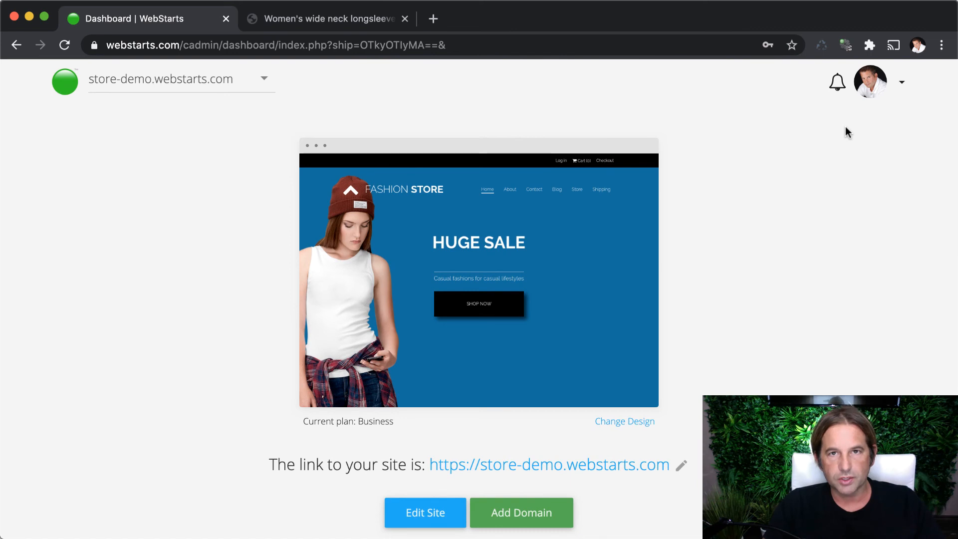
pyautogui.scroll(-1, 737, 308)
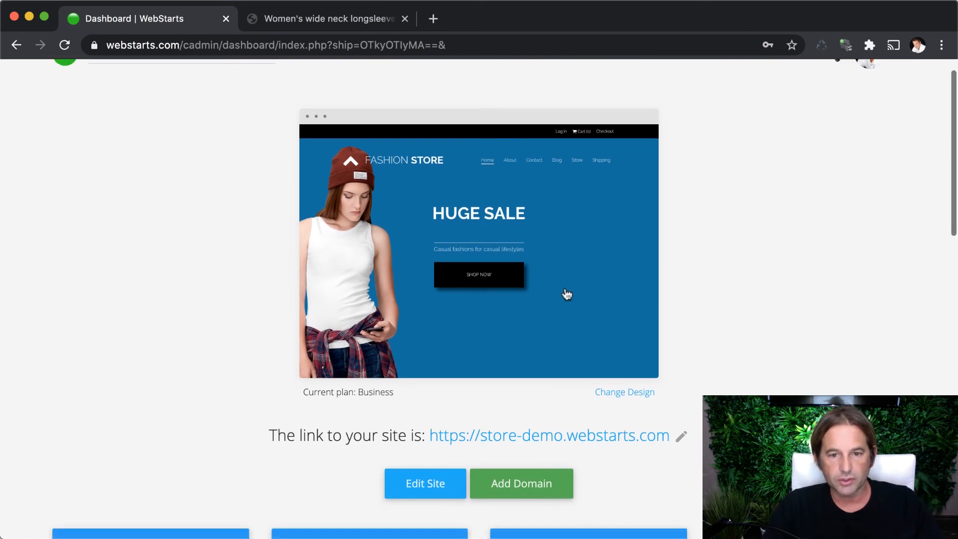
pyautogui.moveTo(481, 270)
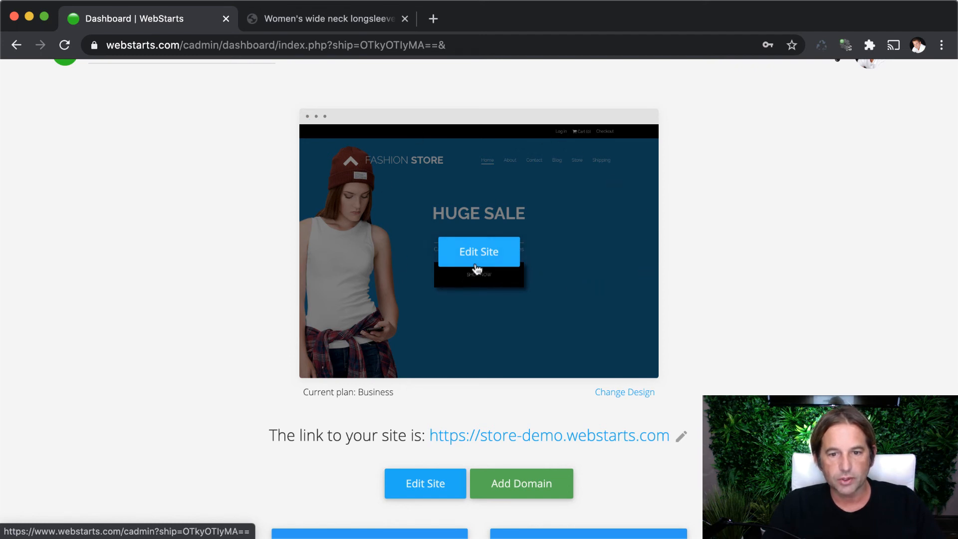
pyautogui.click(478, 267)
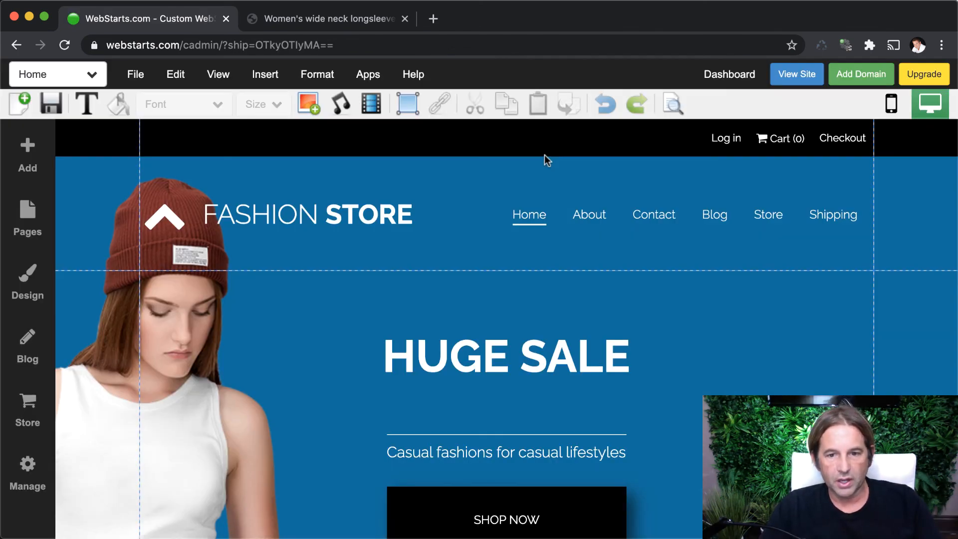
# Step: Open the Store page from the site's page list for editing
pyautogui.scroll(-2, 487, 389)
pyautogui.scroll(2, 486, 386)
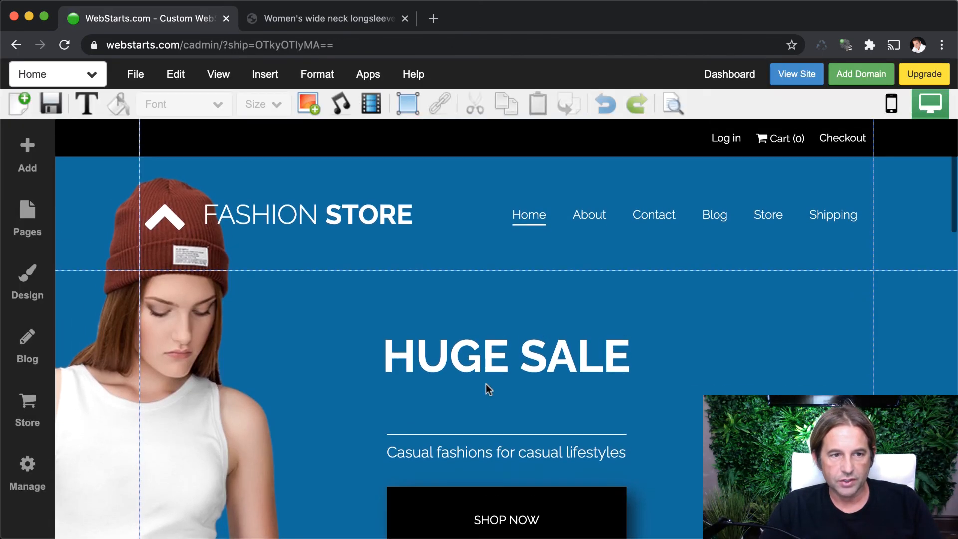
pyautogui.click(91, 75)
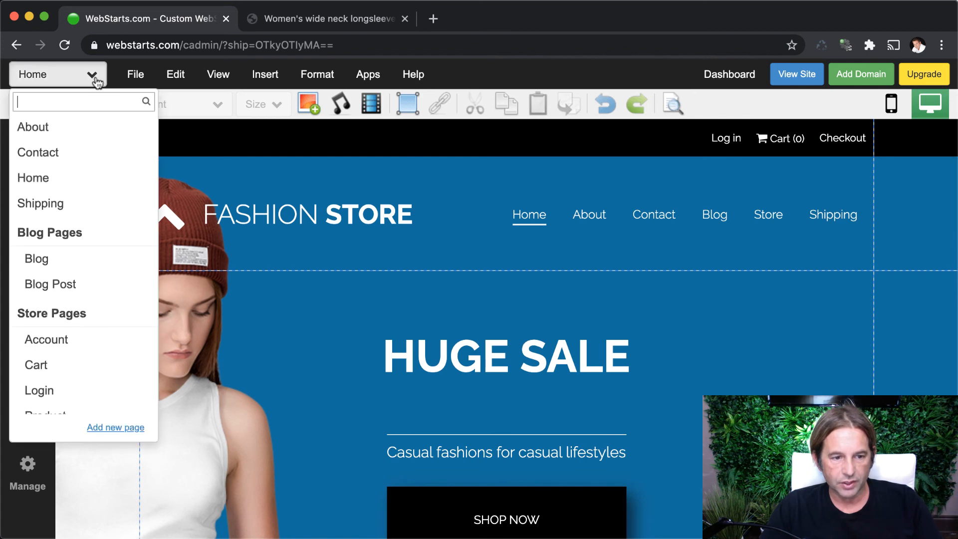
pyautogui.scroll(-2, 110, 199)
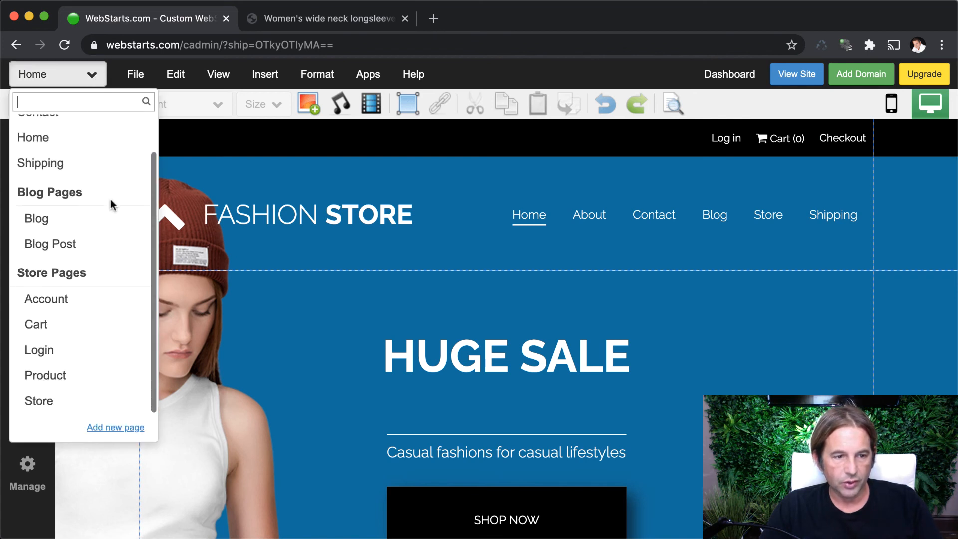
pyautogui.click(75, 403)
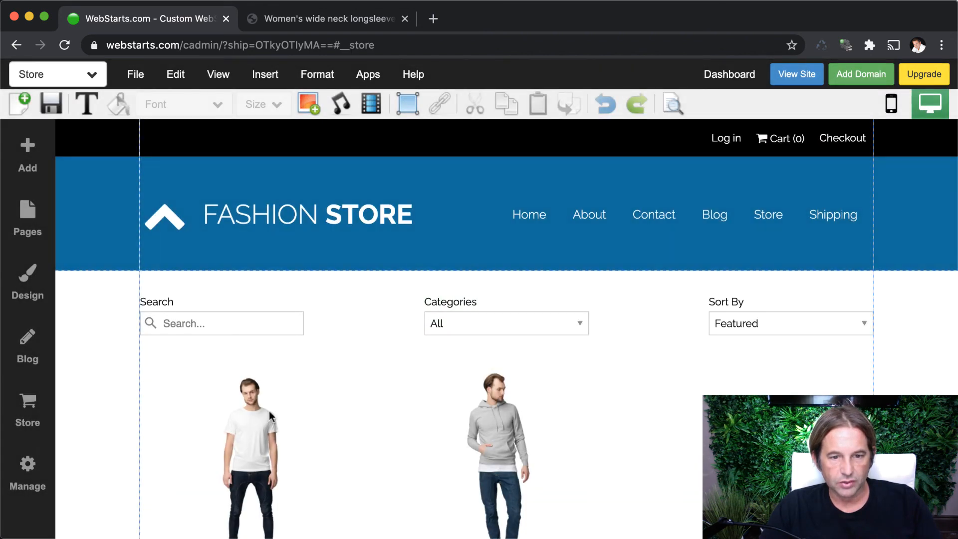
# Step: Set the store product grid to 4 columns and 2 rows in the Store Page Settings, and review the layout
pyautogui.click(343, 394)
pyautogui.scroll(-2, 342, 397)
pyautogui.scroll(-1, 342, 397)
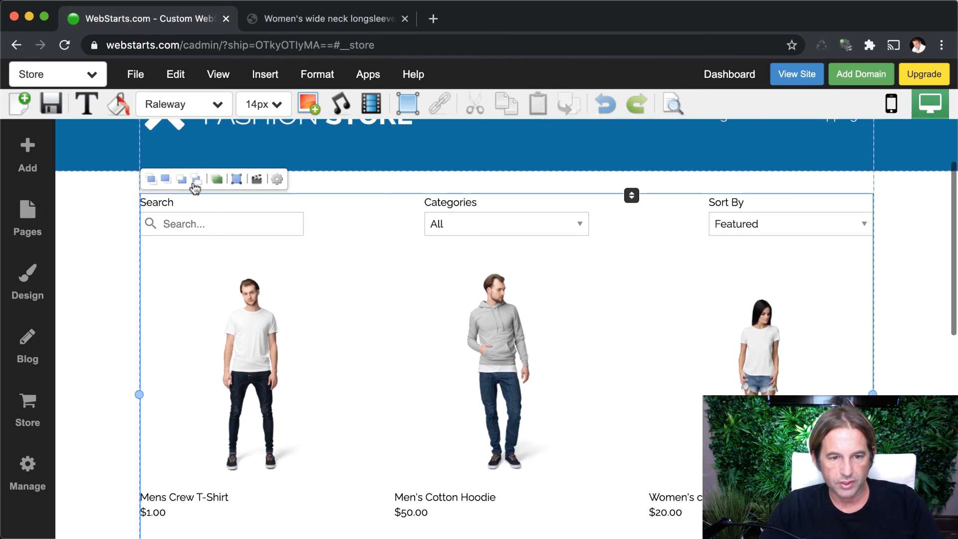
pyautogui.click(276, 180)
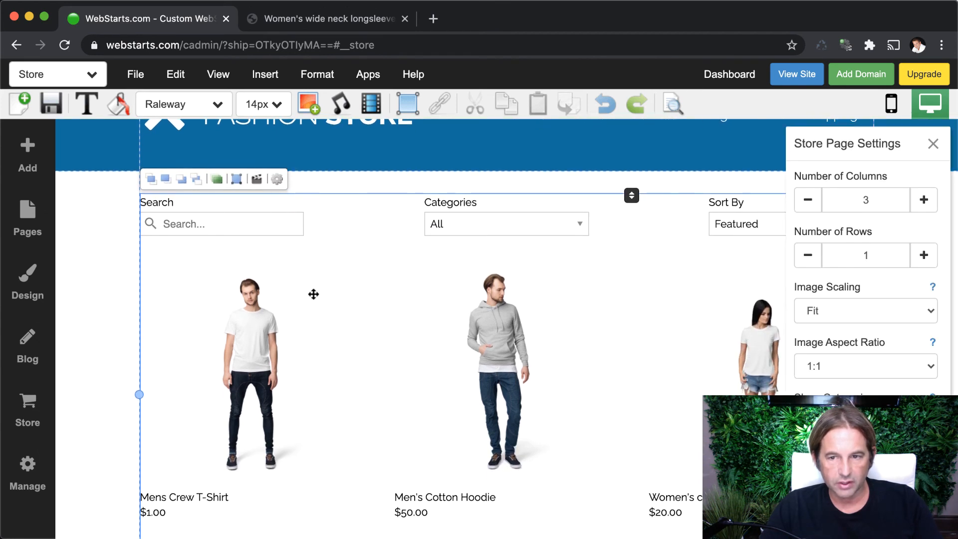
pyautogui.click(923, 201)
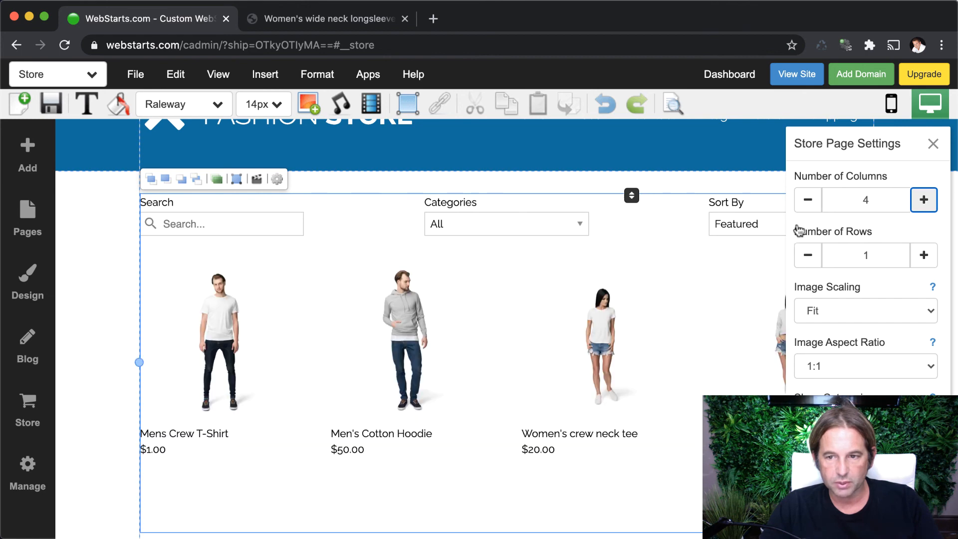
pyautogui.click(921, 258)
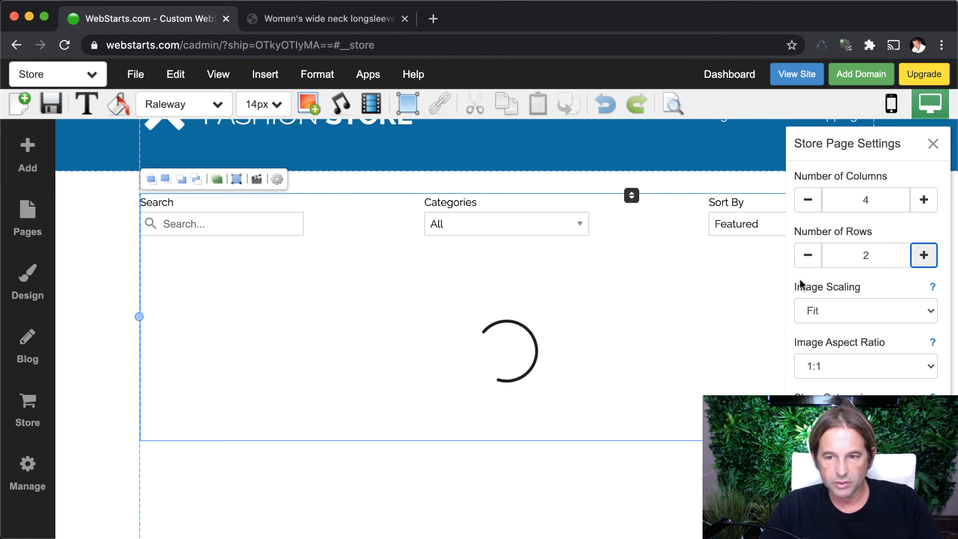
pyautogui.scroll(-5, 563, 439)
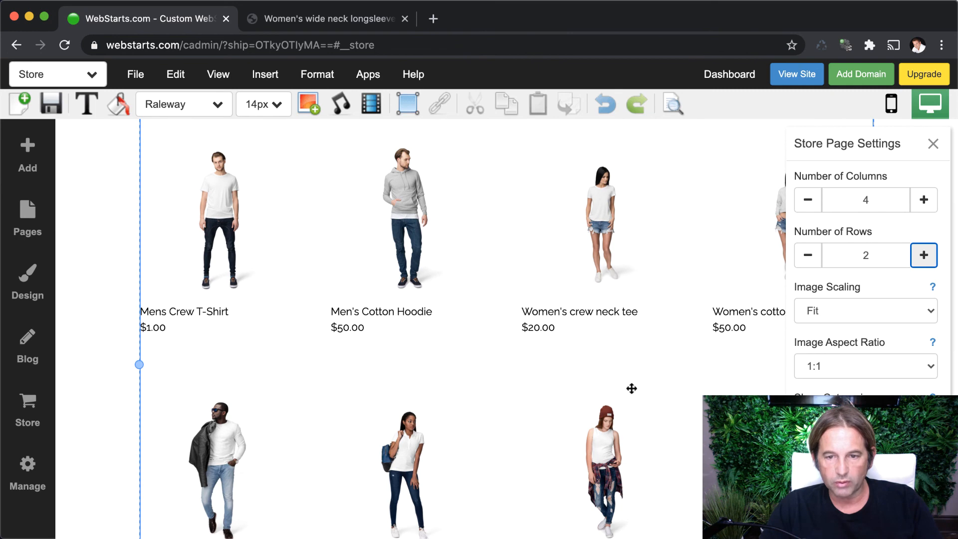
pyautogui.scroll(-5, 630, 387)
pyautogui.scroll(6, 631, 387)
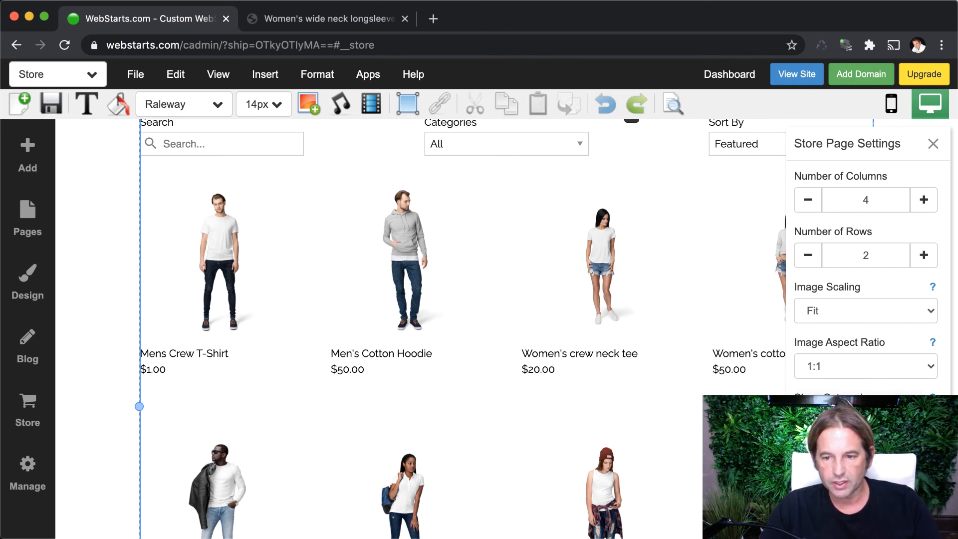
# Step: Show the store categories as a sidebar list, hide the search field, and close the Store Page Settings
pyautogui.click(866, 432)
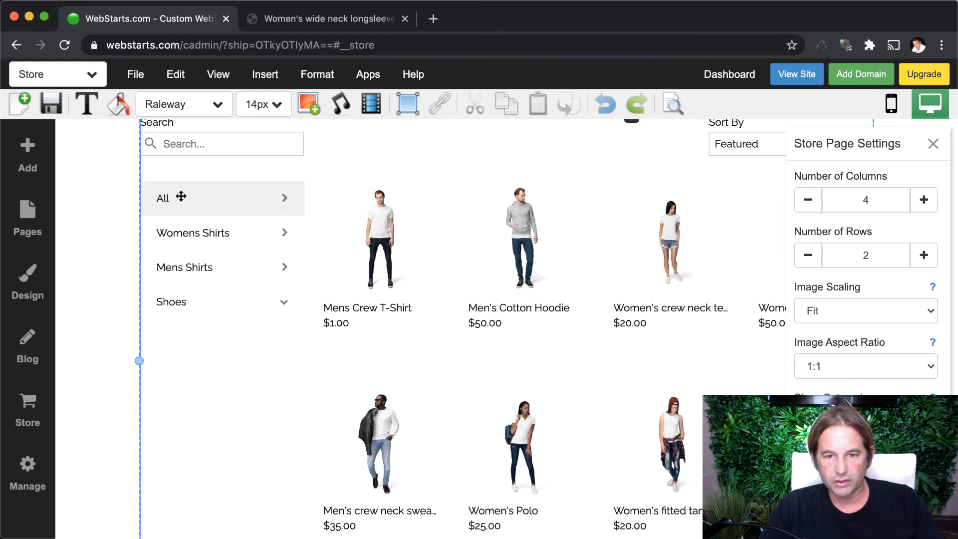
pyautogui.scroll(3, 634, 367)
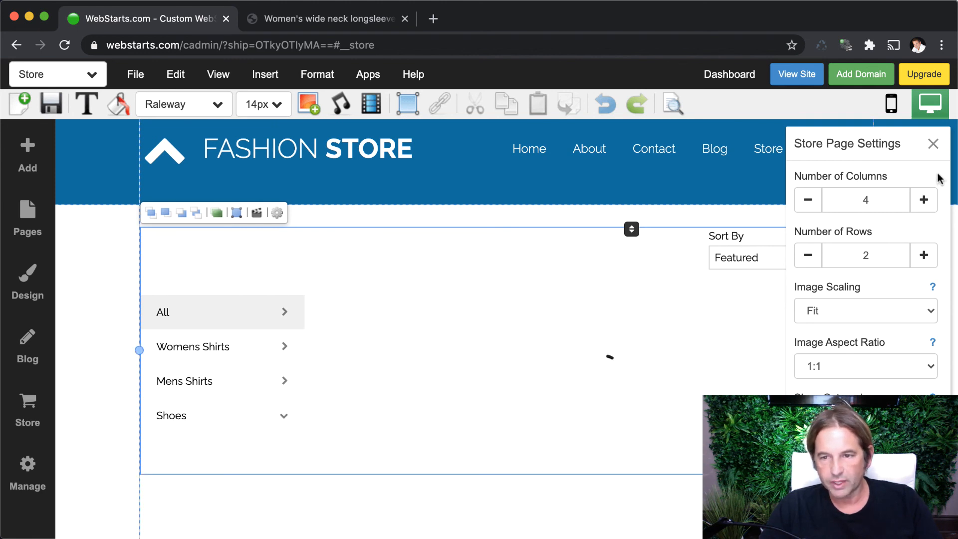
pyautogui.click(933, 145)
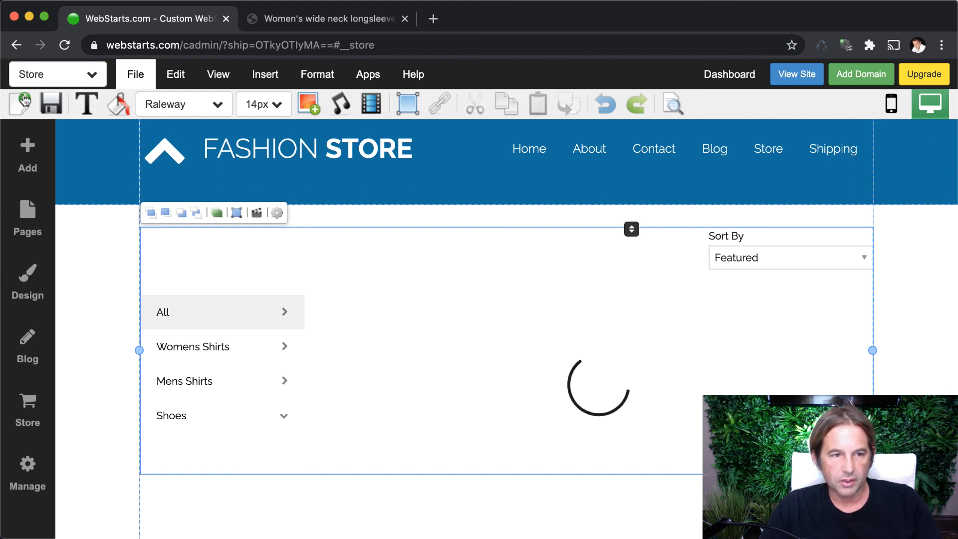
# Step: Switch to the Contact page without saving the Store page changes
pyautogui.click(64, 78)
pyautogui.scroll(1, 17, 134)
pyautogui.click(18, 127)
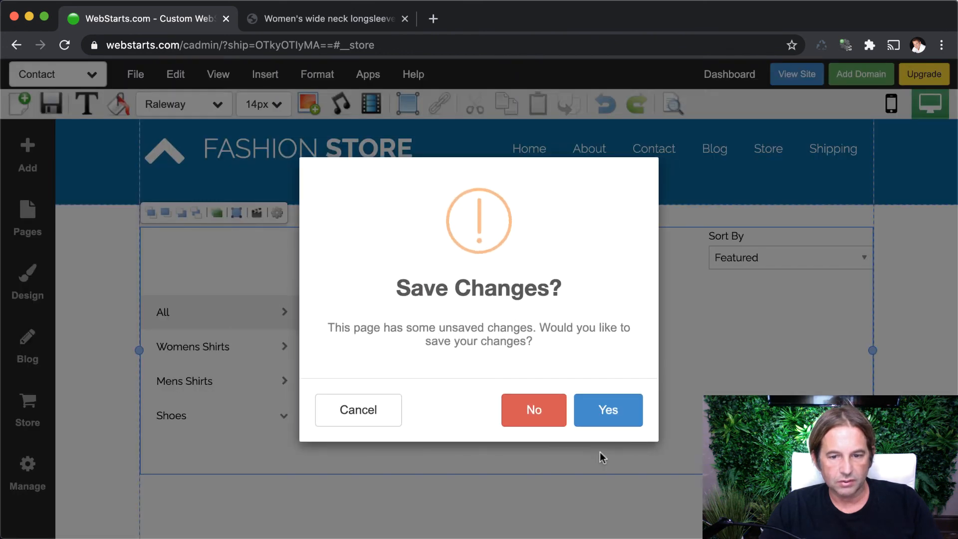
pyautogui.click(533, 421)
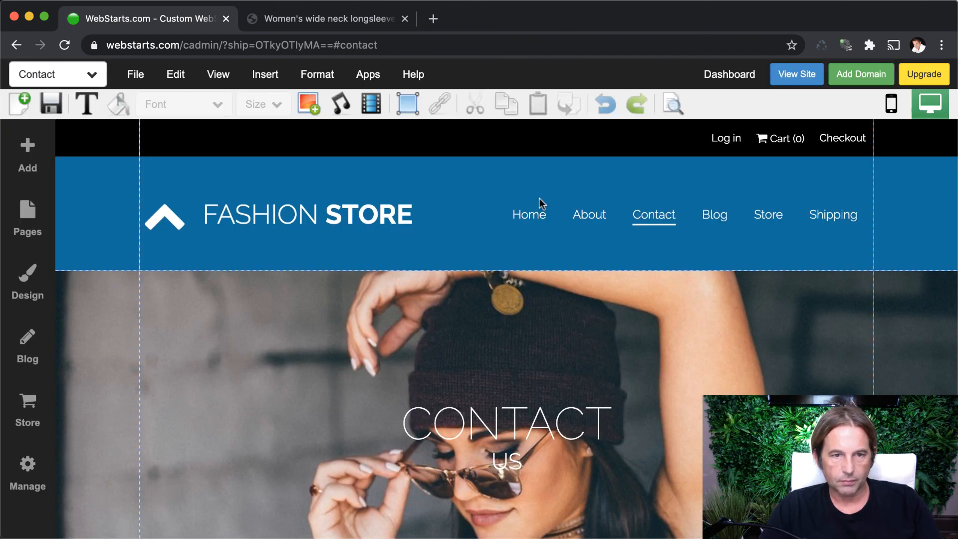
# Step: Shift the CONTACT US heading slightly down on the Contact page's banner image
pyautogui.scroll(-3, 549, 299)
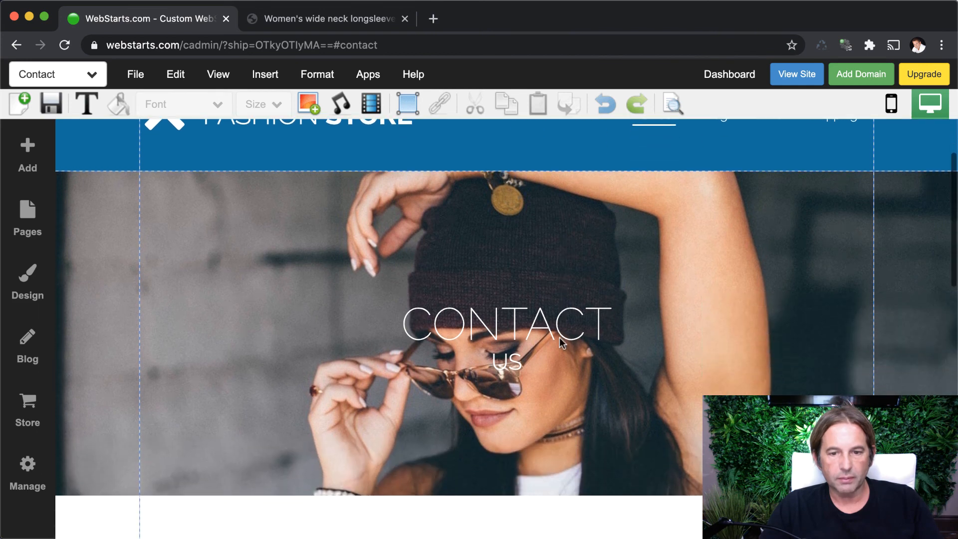
pyautogui.moveTo(533, 337)
pyautogui.mouseDown()
pyautogui.moveTo(671, 287)
pyautogui.moveTo(515, 329)
pyautogui.moveTo(522, 350)
pyautogui.mouseUp()
pyautogui.scroll(-5, 522, 350)
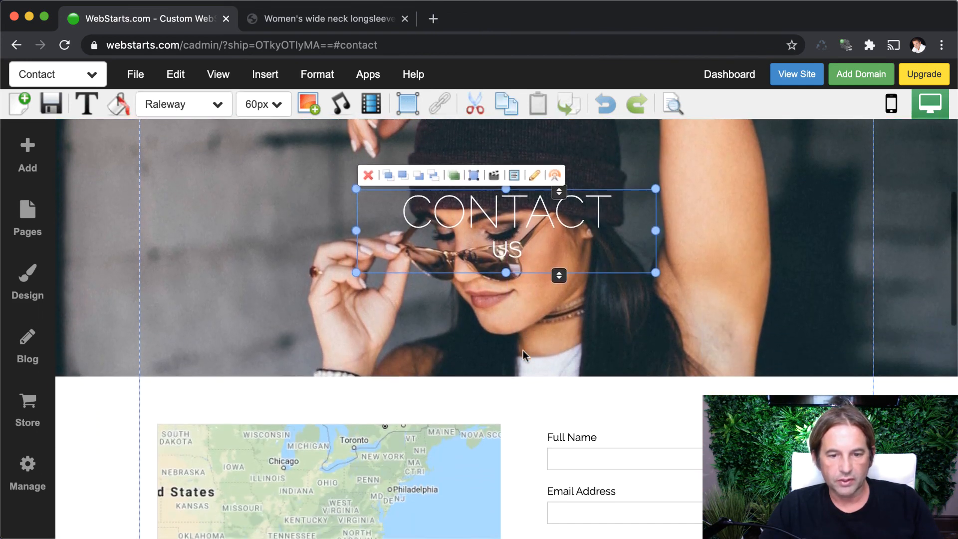
pyautogui.scroll(-3, 523, 352)
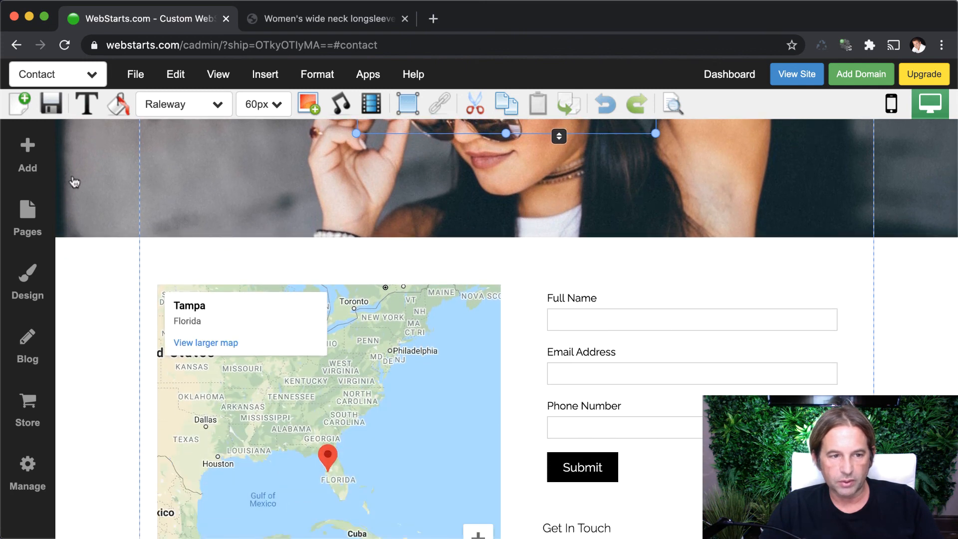
# Step: Add a Heading Large text over the lower part of the banner image and make it read "Headline"
pyautogui.click(47, 164)
pyautogui.click(147, 214)
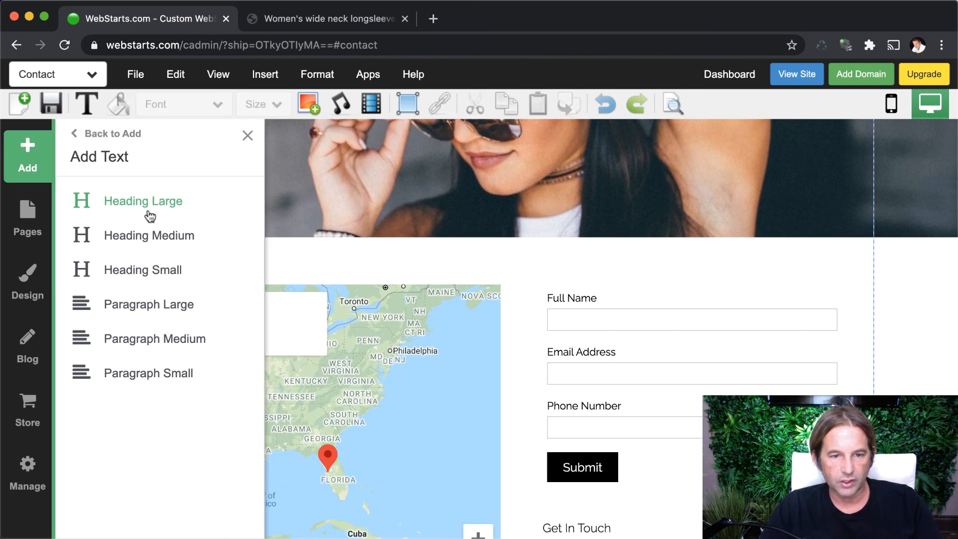
pyautogui.click(192, 201)
pyautogui.moveTo(375, 289); pyautogui.dragTo(292, 186)
pyautogui.doubleClick(195, 184)
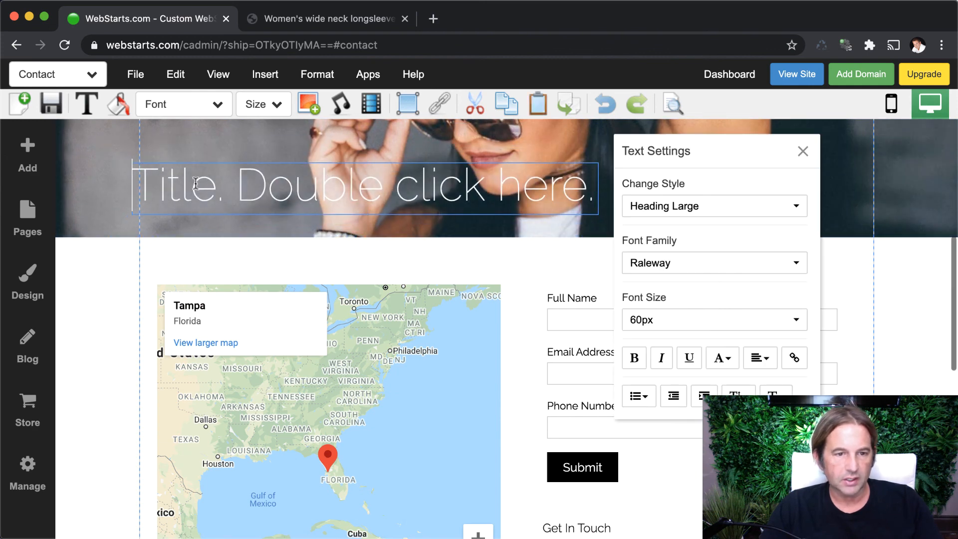
pyautogui.doubleClick(196, 184)
pyautogui.tripleClick(196, 184)
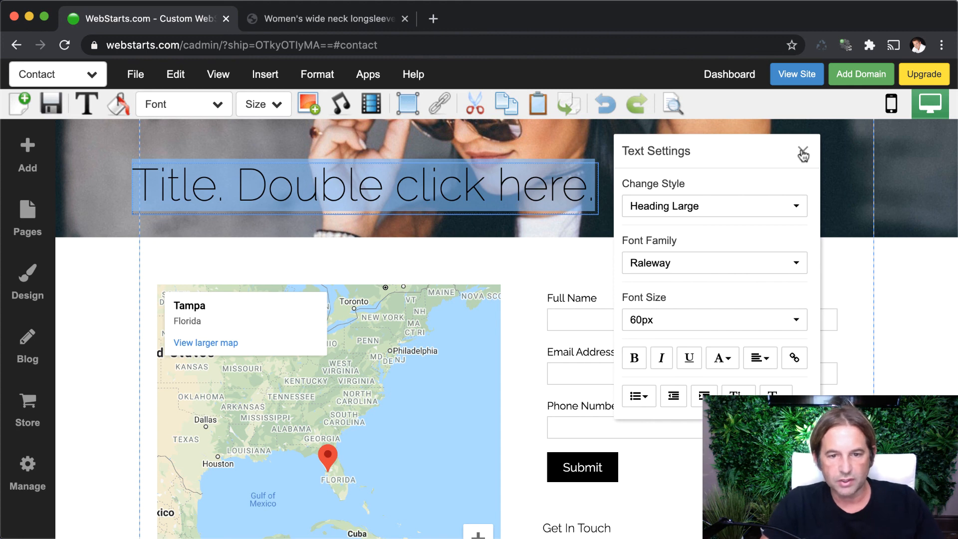
pyautogui.write('Headline')
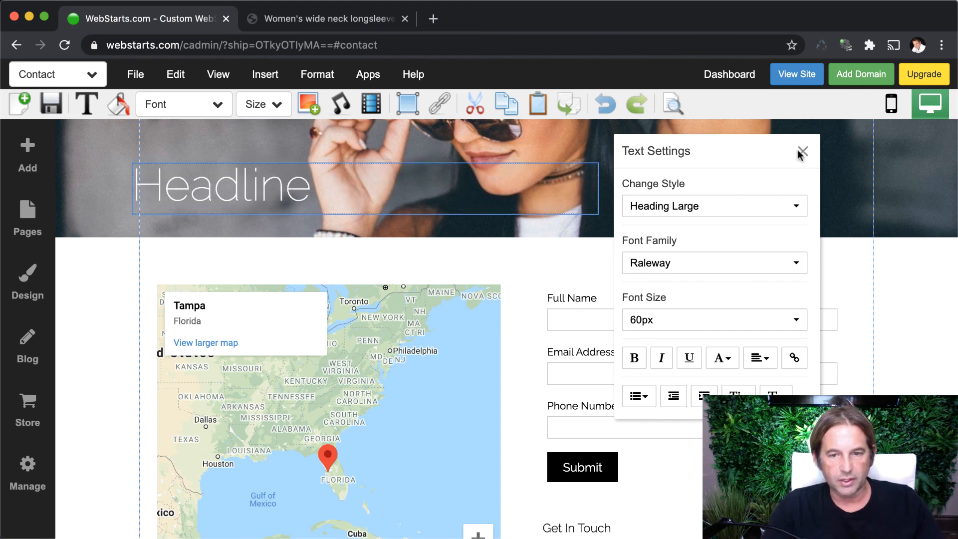
pyautogui.click(803, 151)
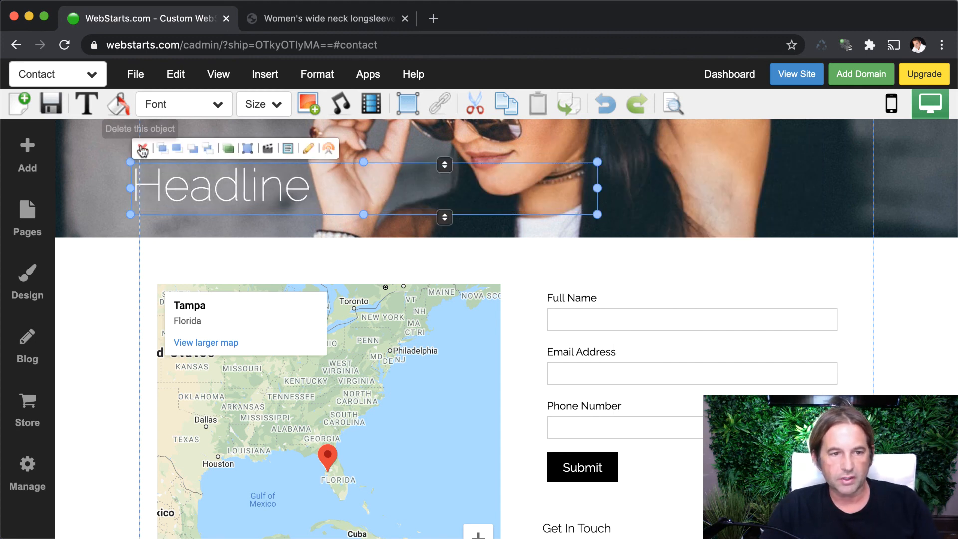
# Step: Delete the "Headline" text from the Contact page banner
pyautogui.click(141, 150)
pyautogui.scroll(10, 252, 229)
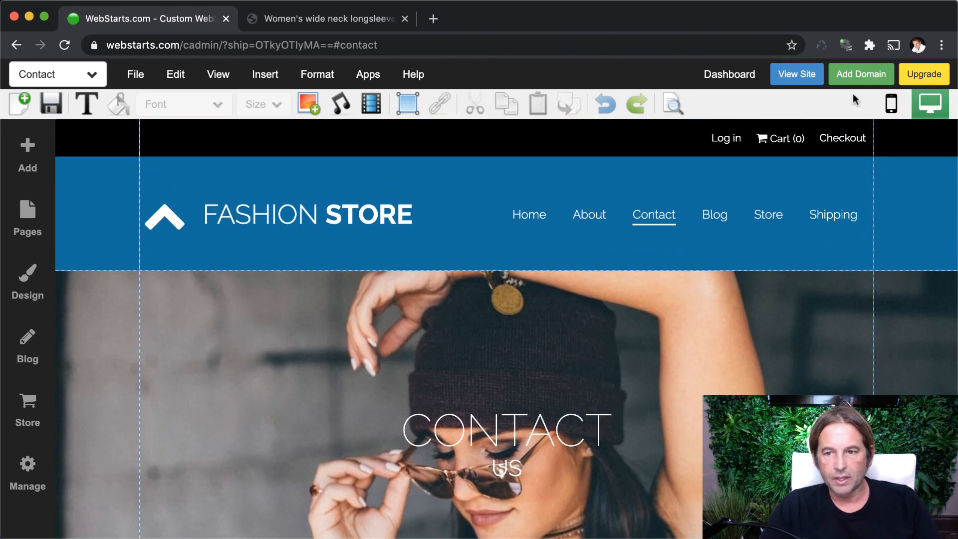